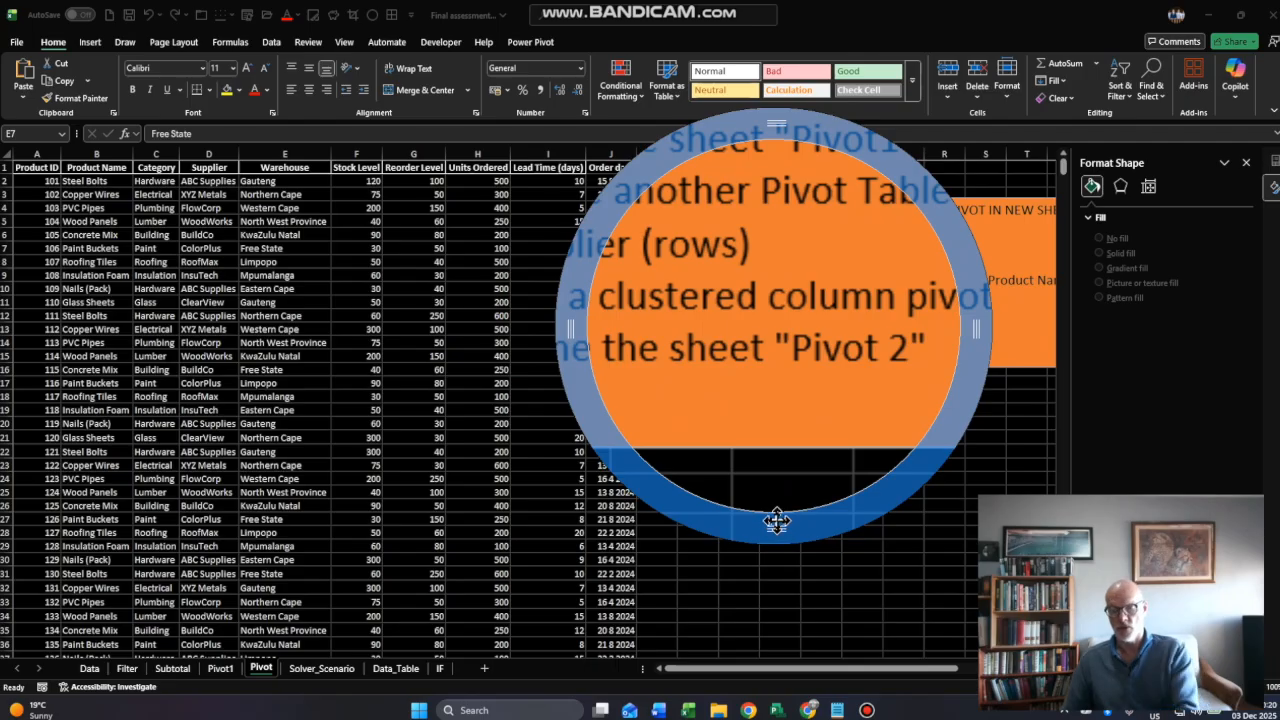
- Create a PivotTable in a new worksheet from the Pivot sheet's range A1:J68, and open the new sheet
click(774, 391)
drag(776, 669, 828, 668)
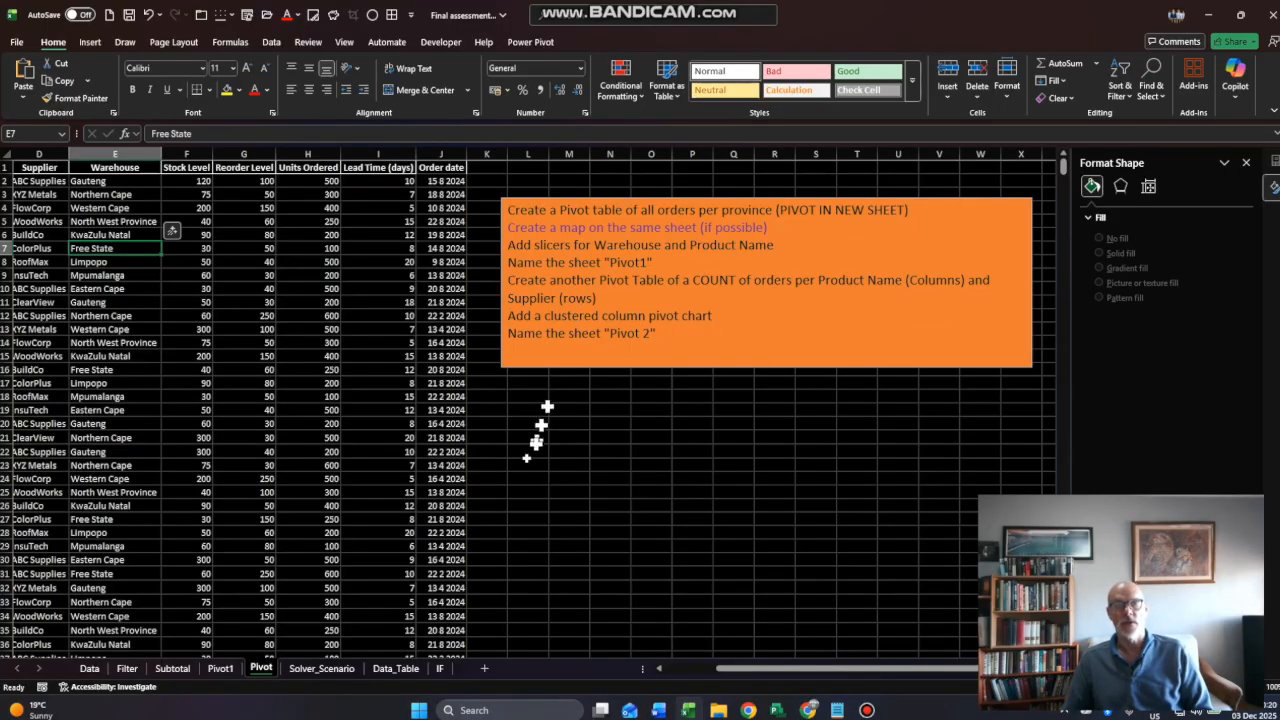
click(90, 42)
click(29, 75)
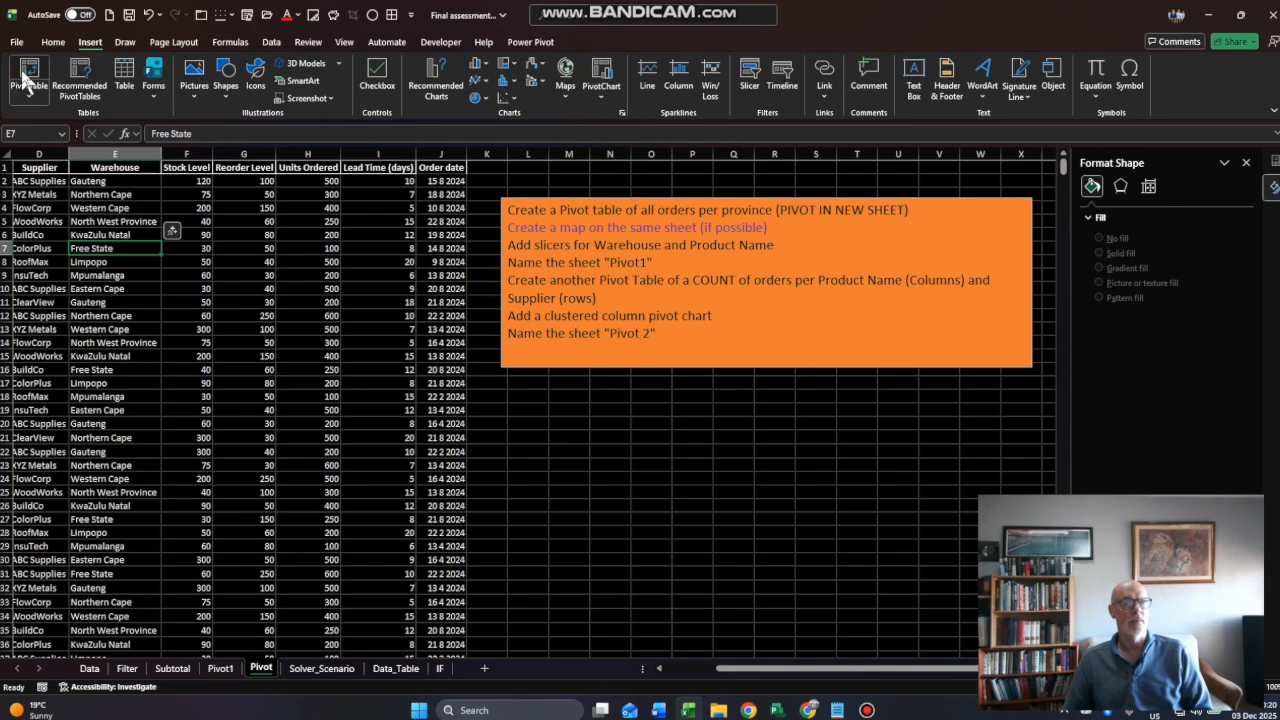
drag(908, 292, 760, 286)
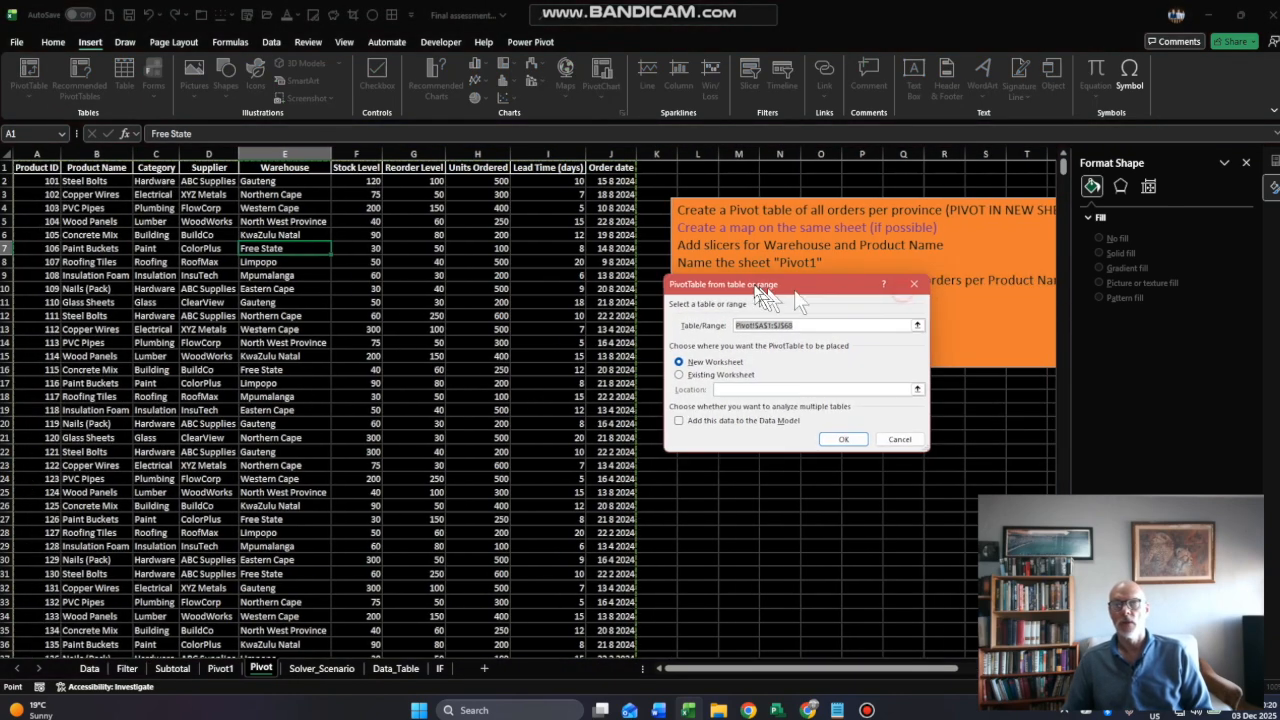
click(1245, 162)
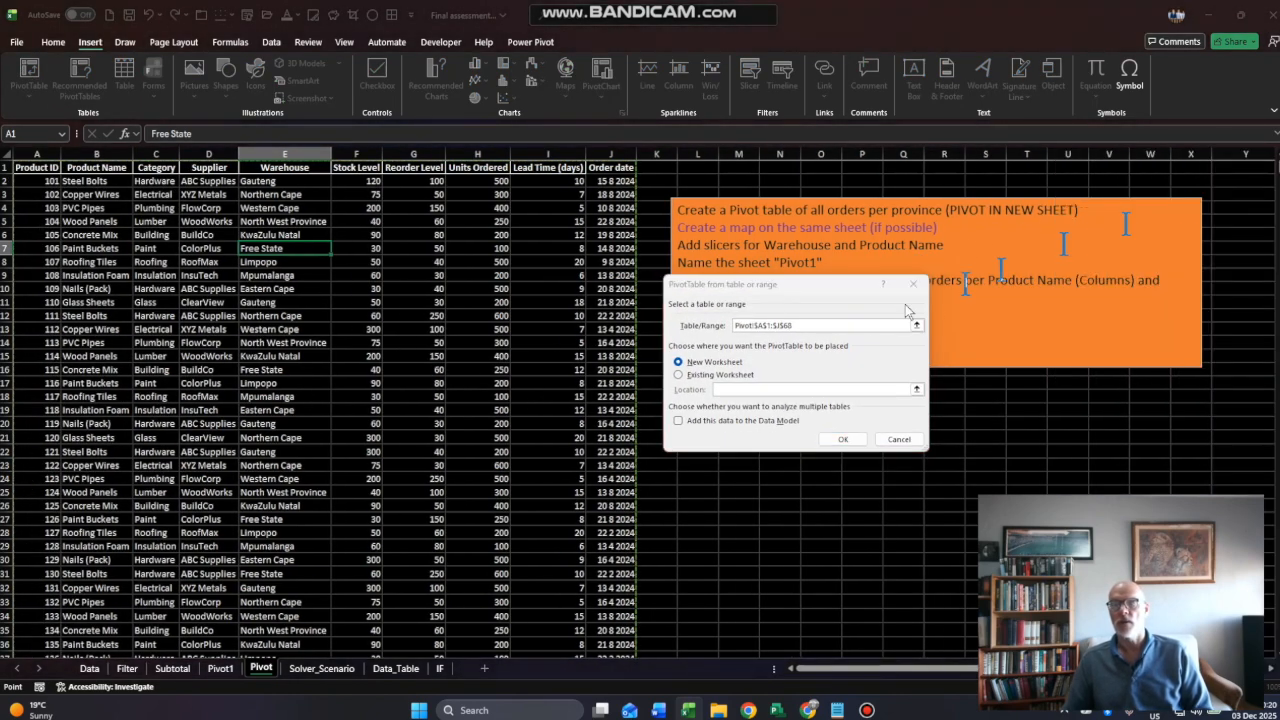
drag(788, 287, 761, 277)
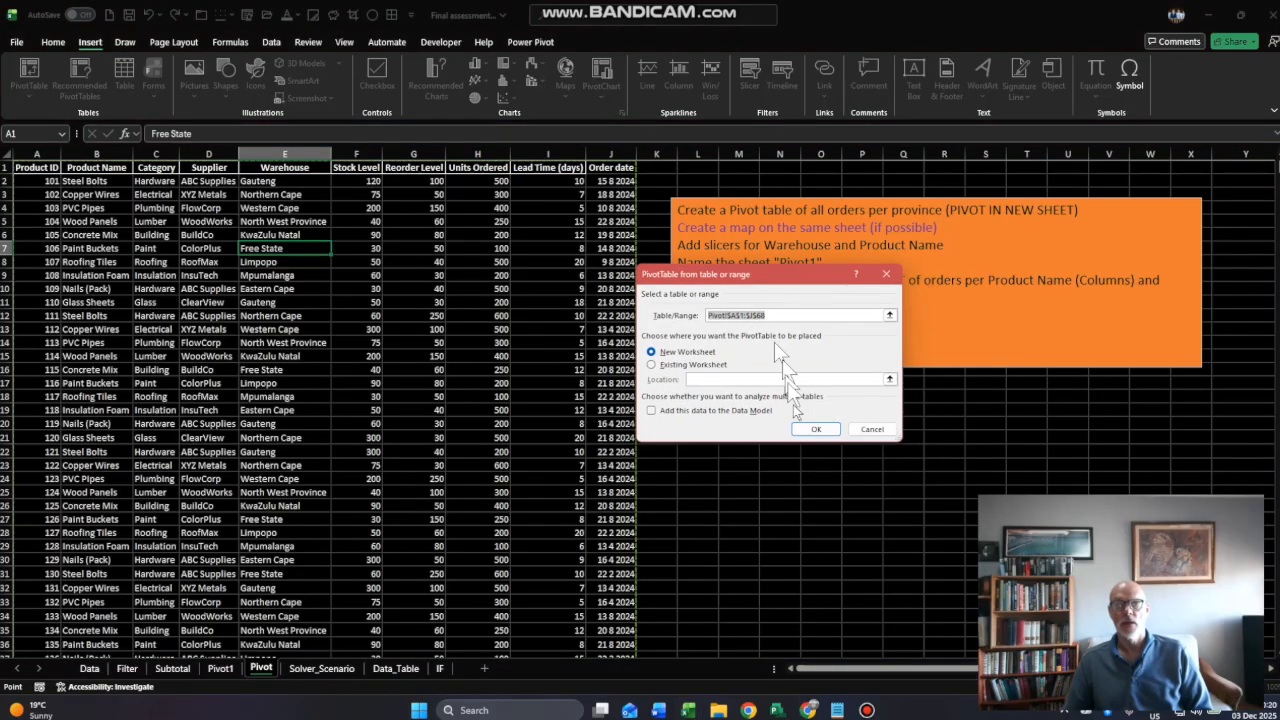
click(815, 429)
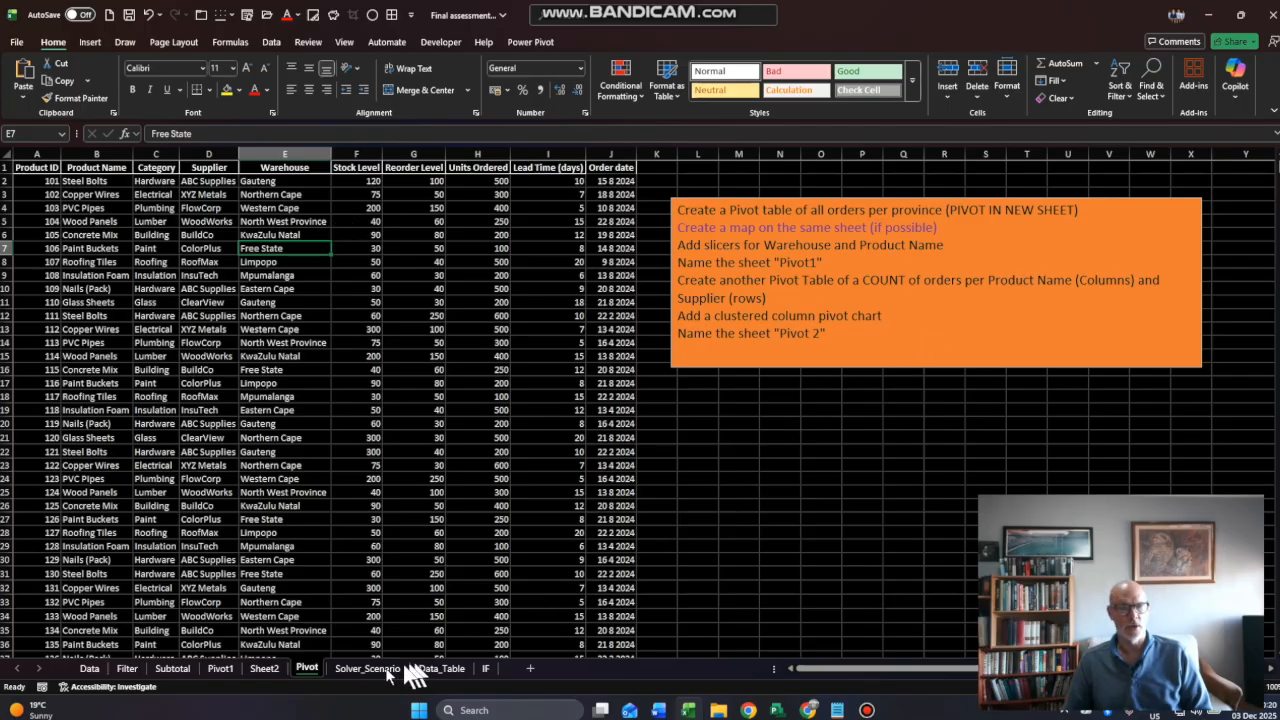
click(260, 670)
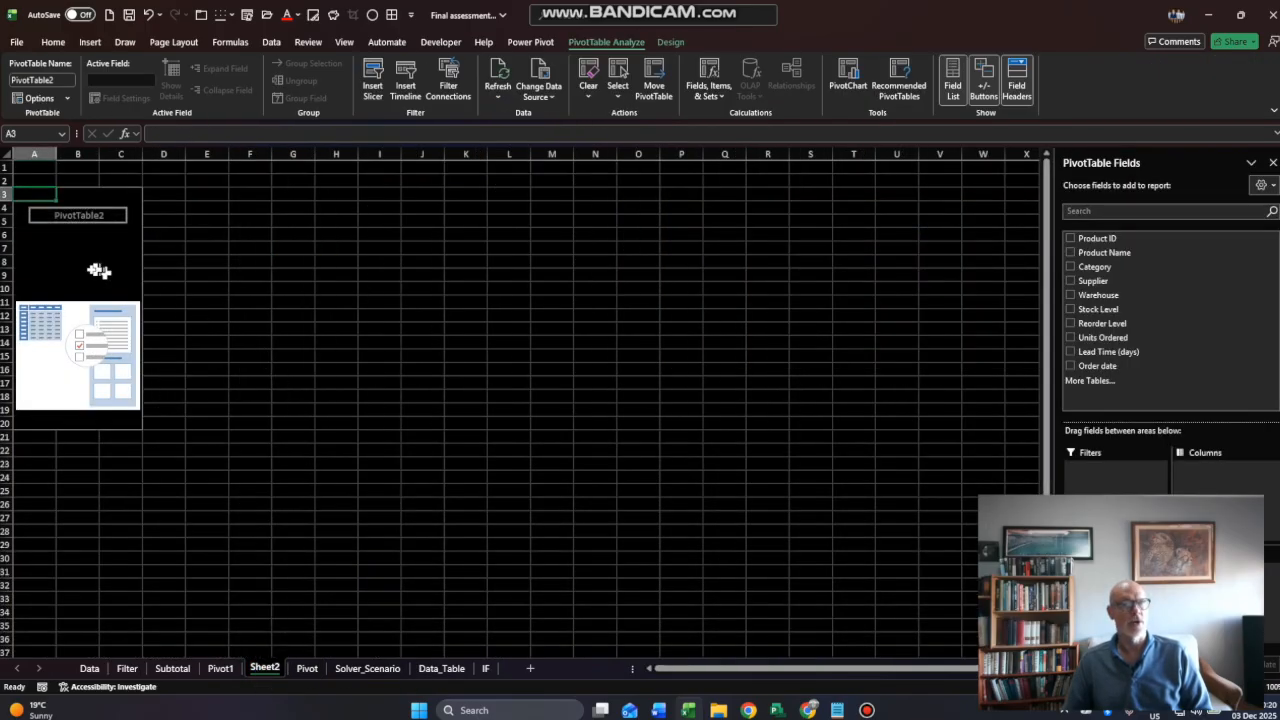
- Add Product Name to the PivotTable's rows and Units Ordered to its values
drag(1147, 254, 1125, 580)
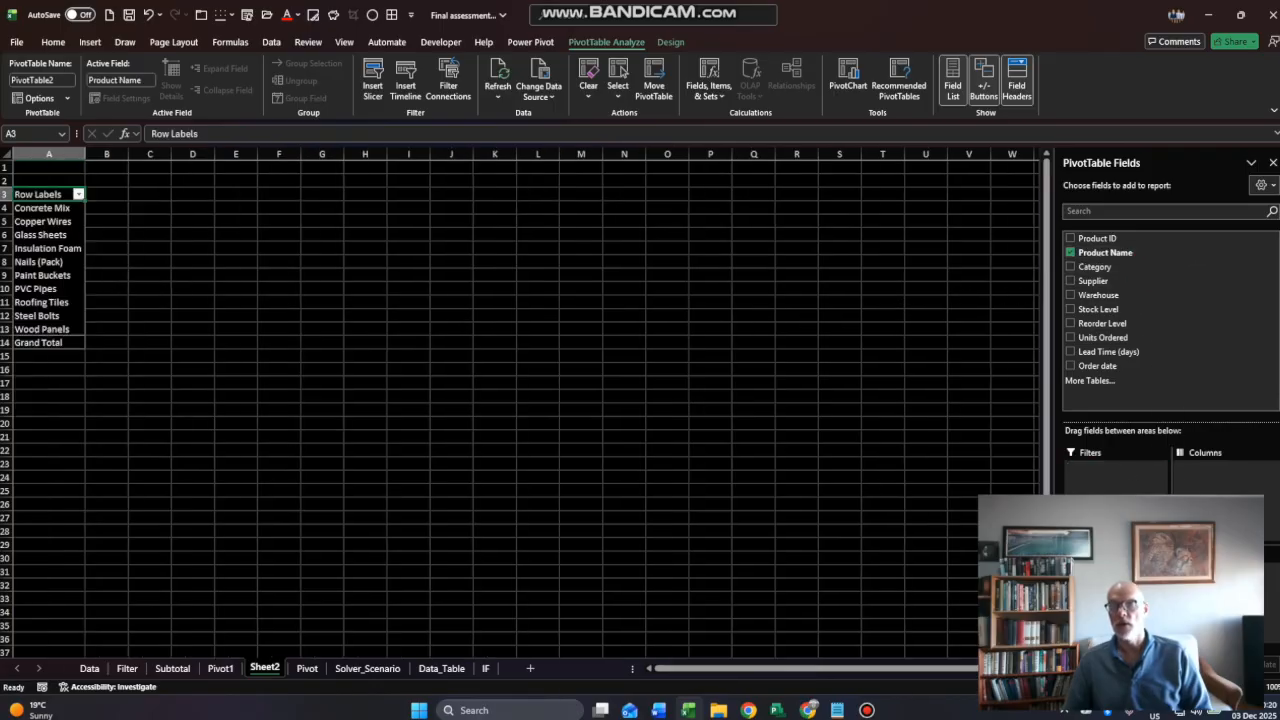
click(1110, 340)
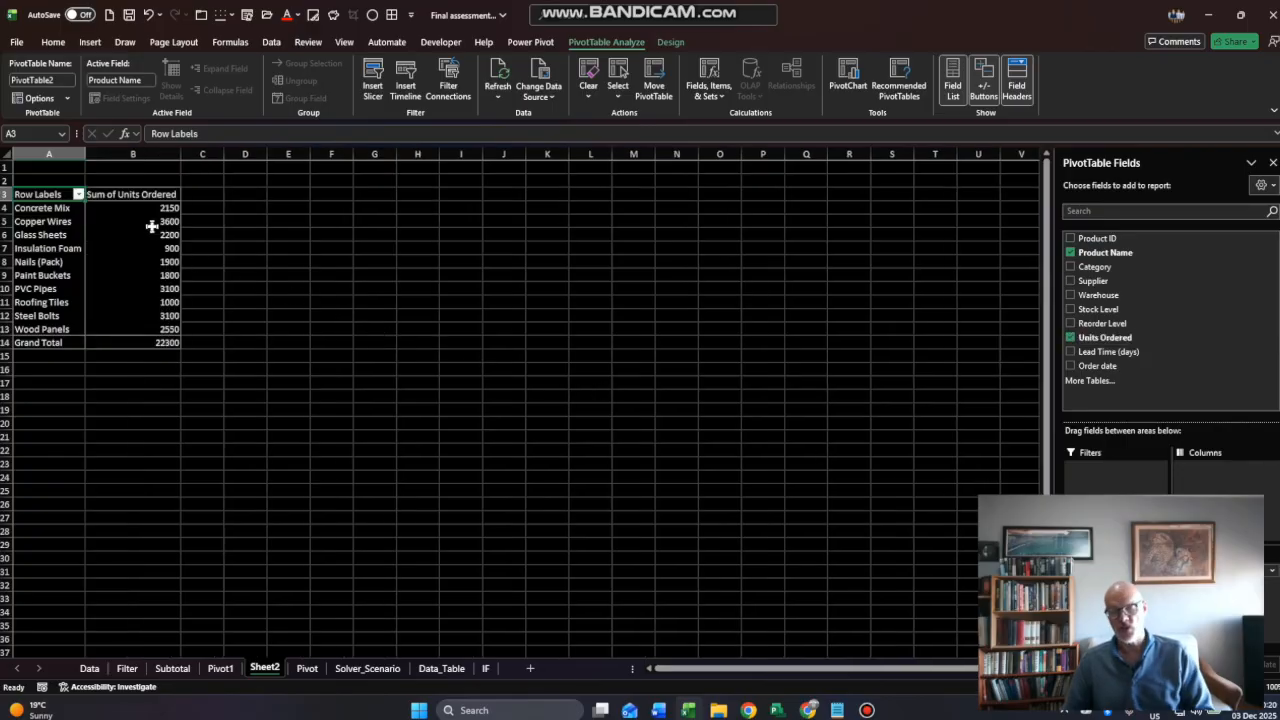
key(super+plus)
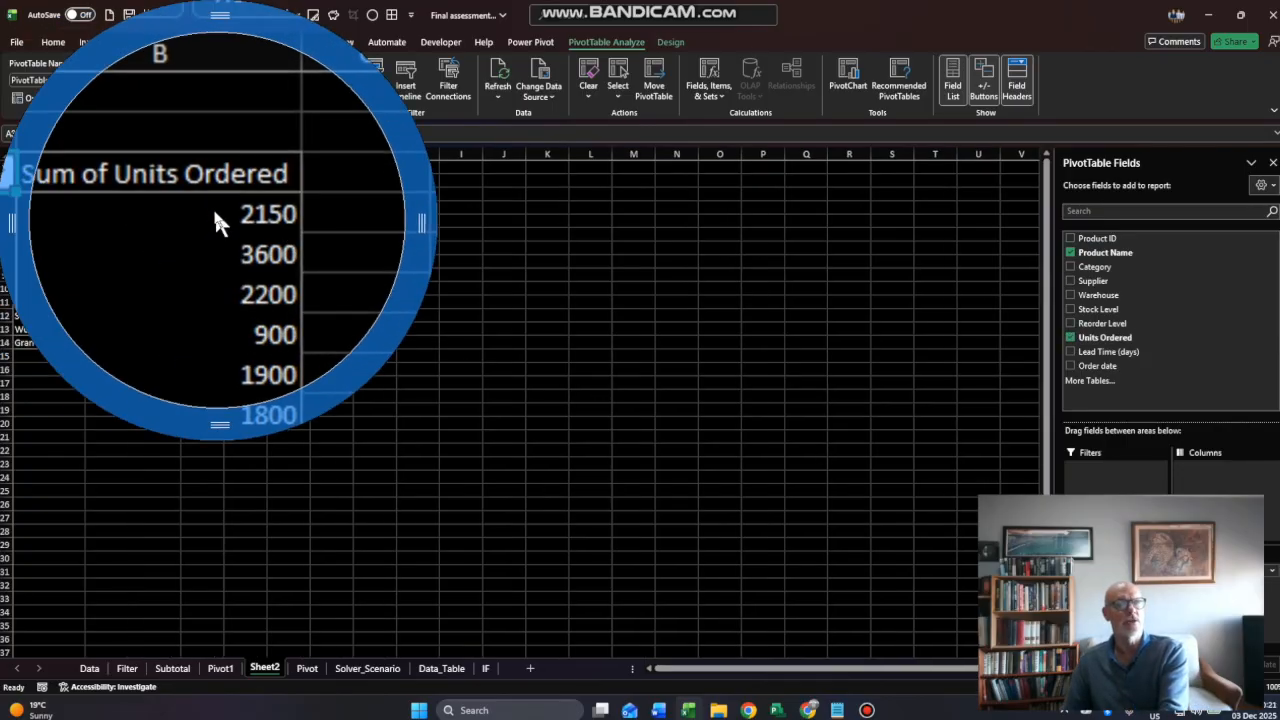
key(super+Escape)
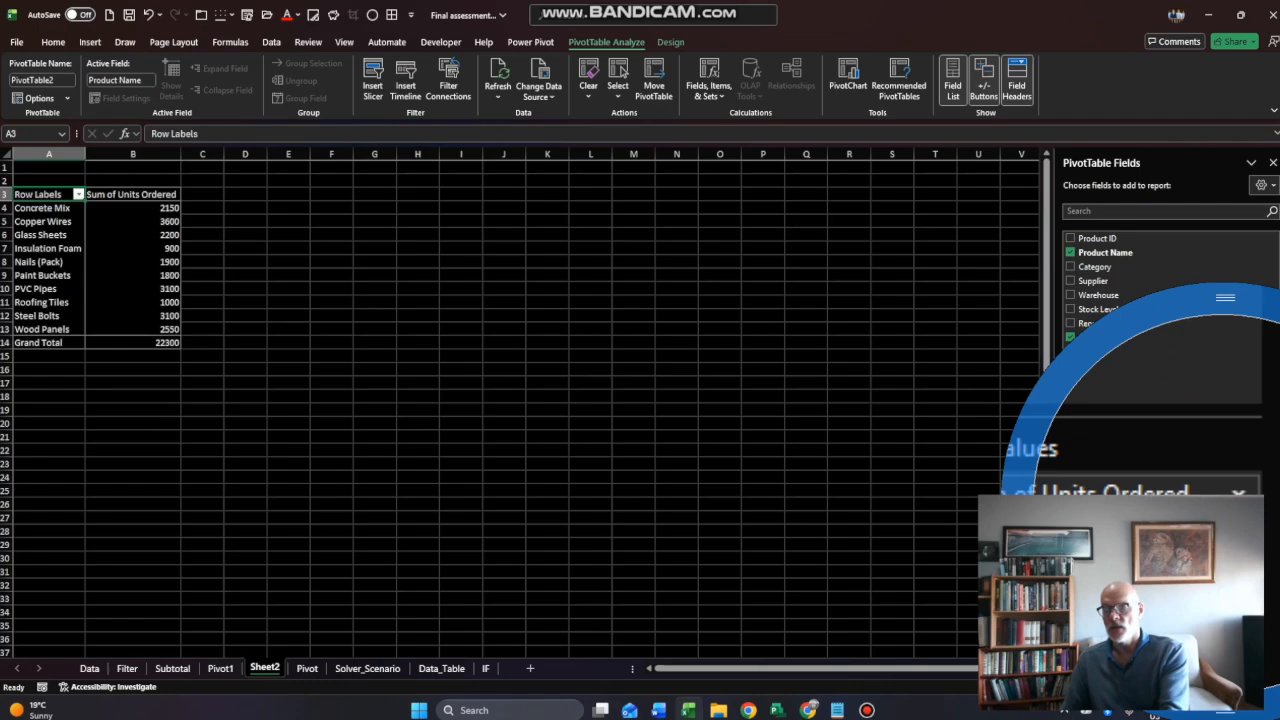
- Change the Units Ordered value field to summarize by Count
key(super+Escape)
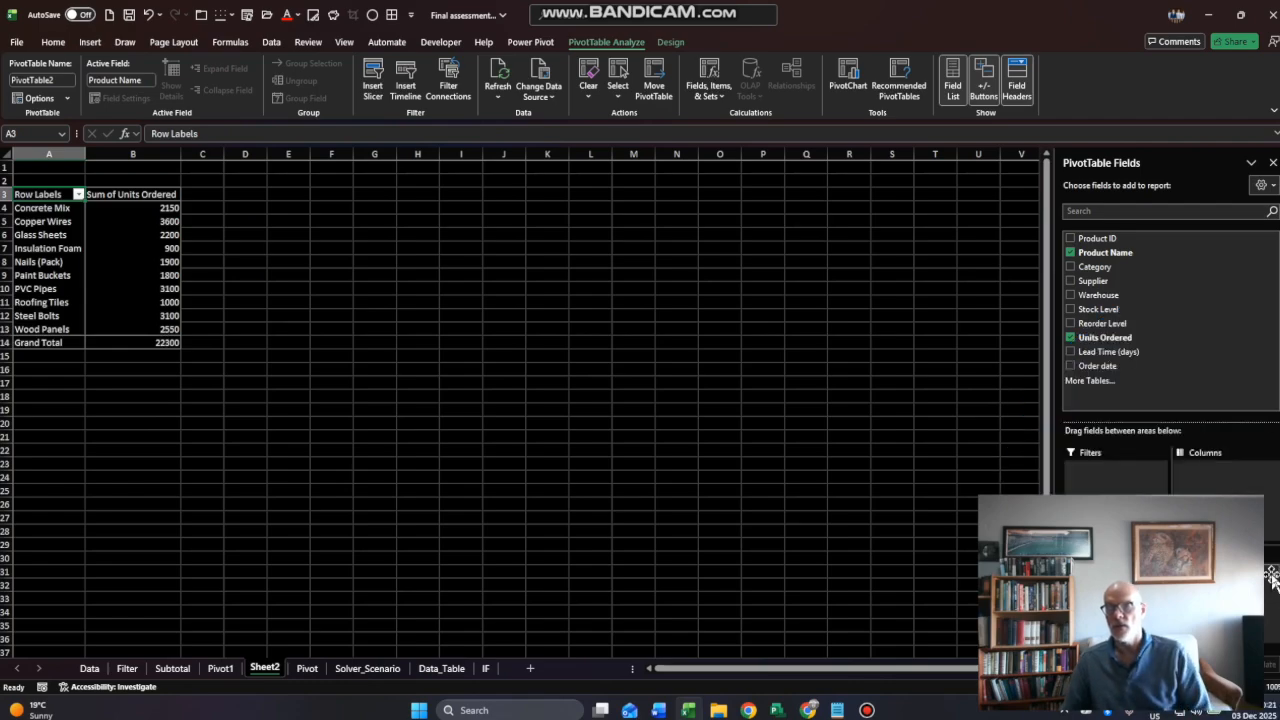
click(1272, 572)
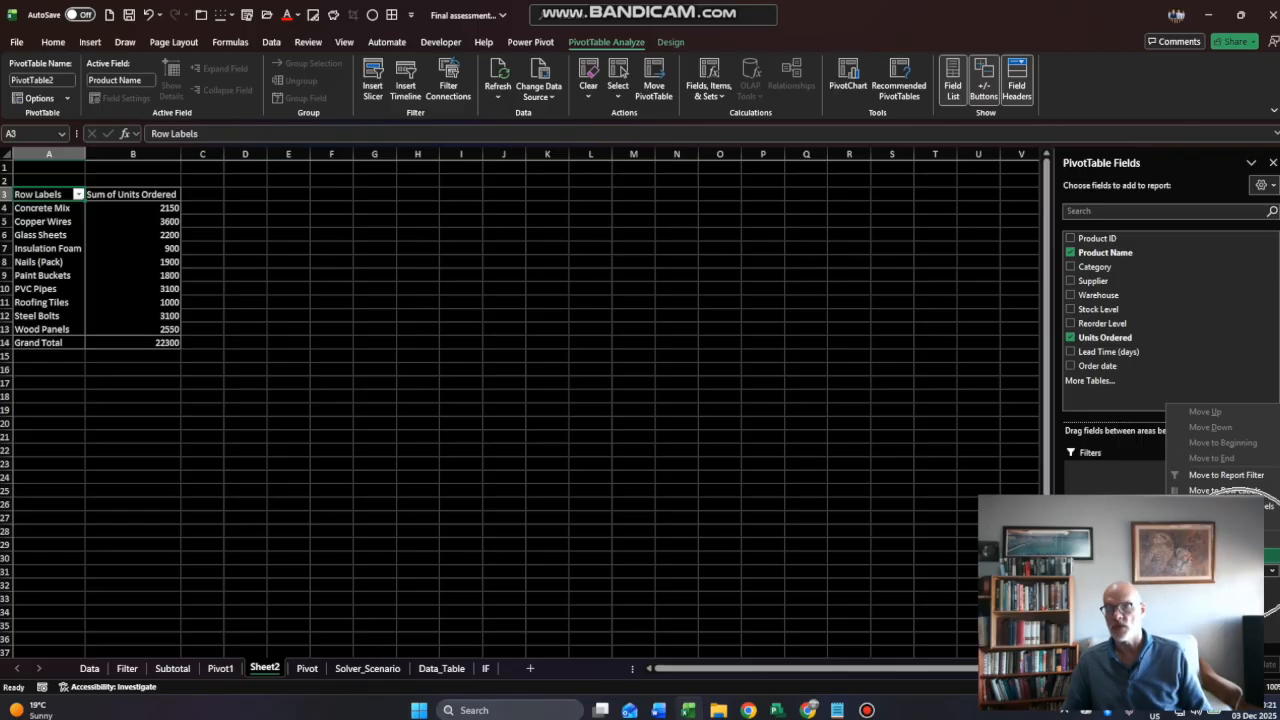
click(1225, 555)
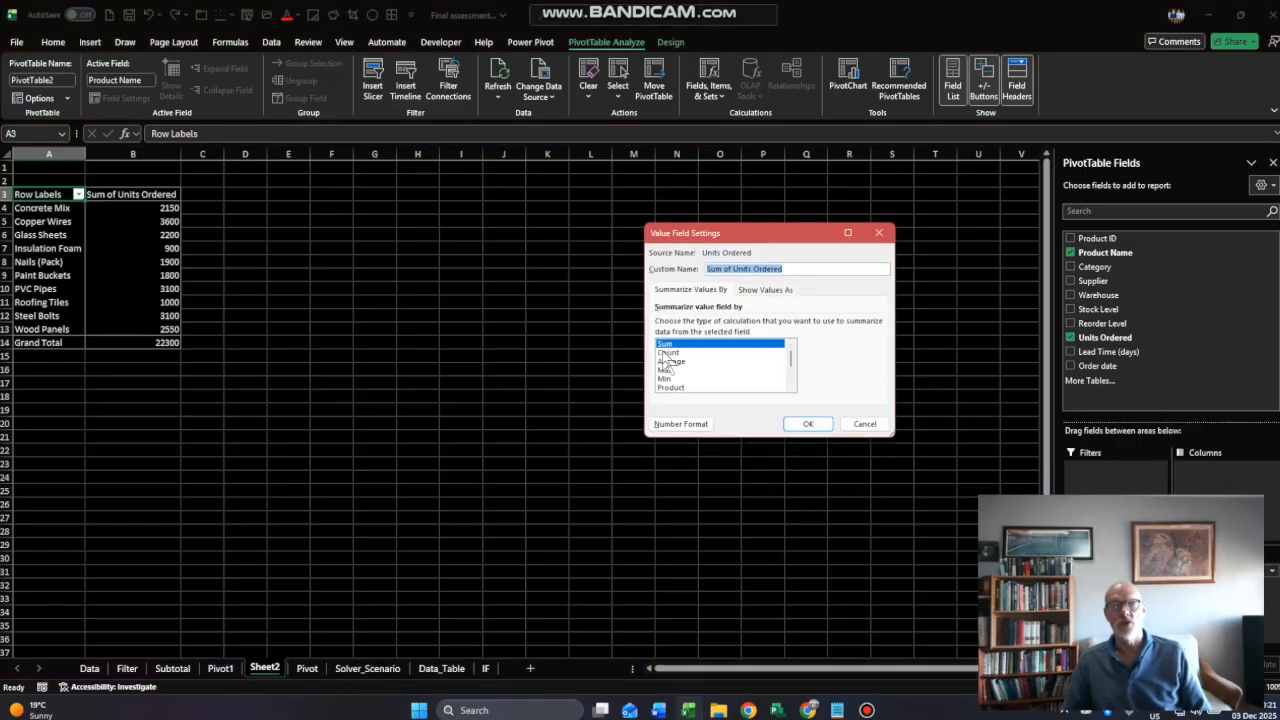
key(super+plus)
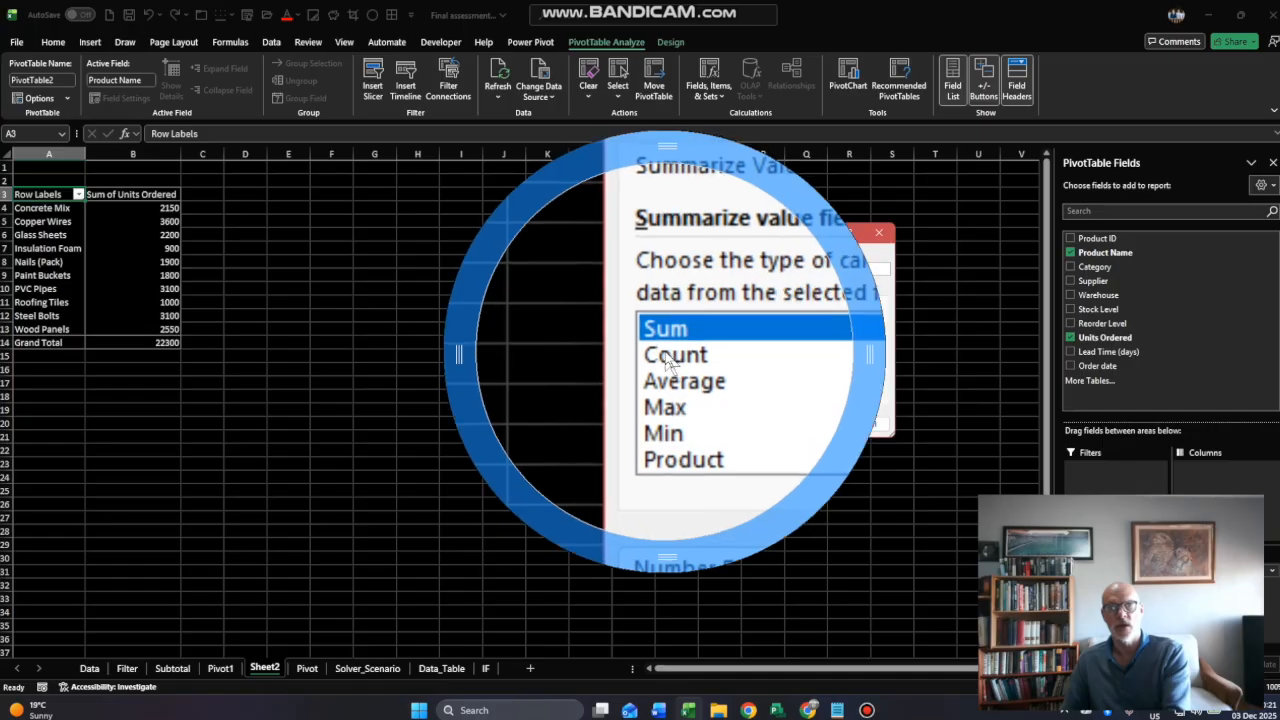
key(super+Escape)
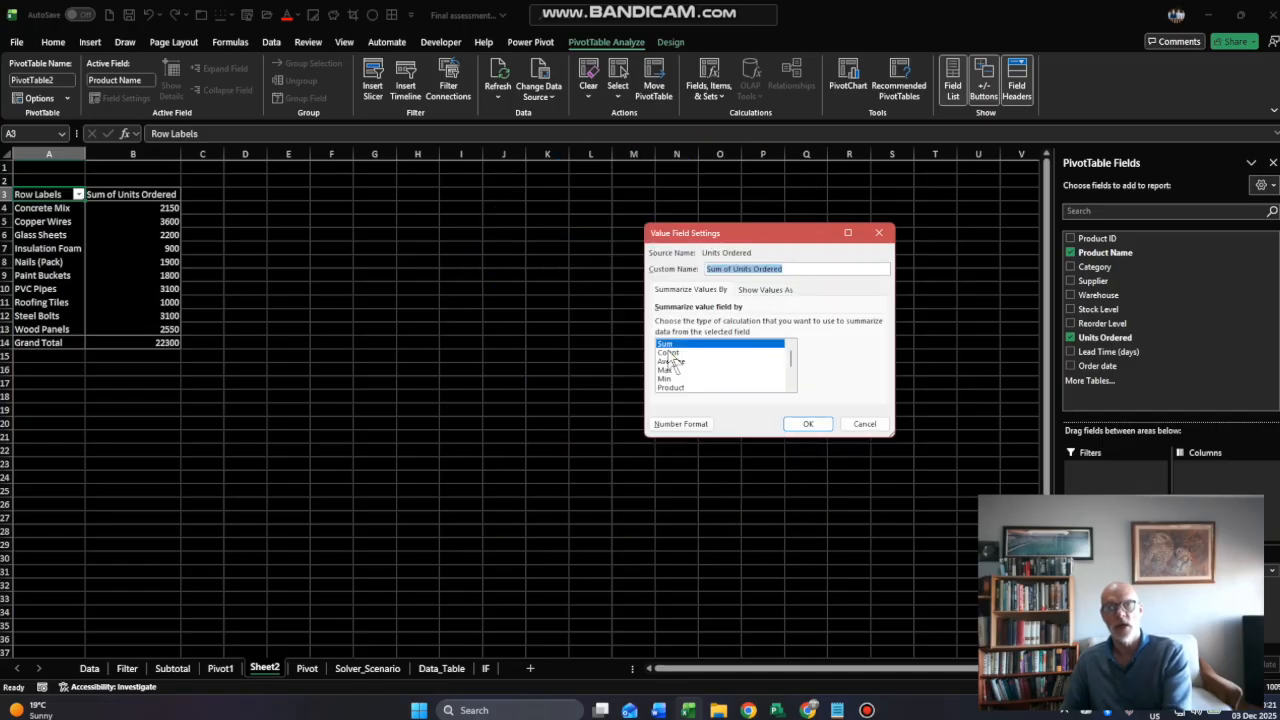
click(668, 353)
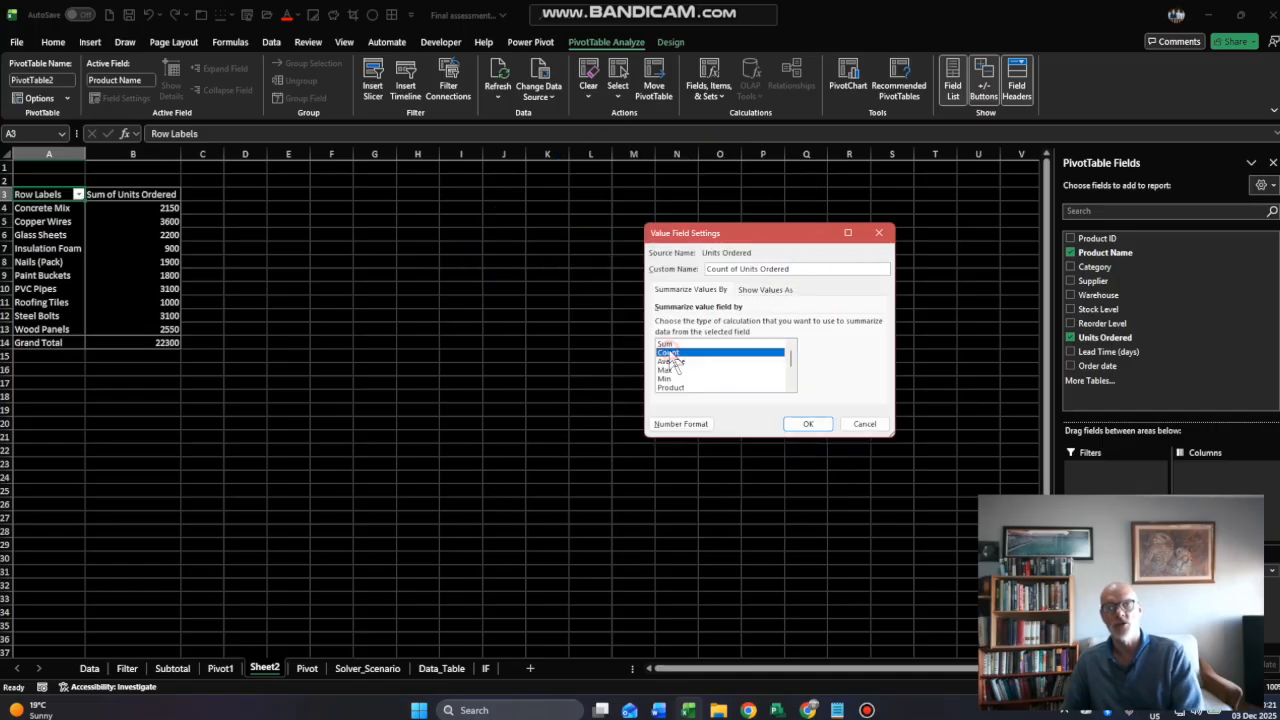
click(812, 424)
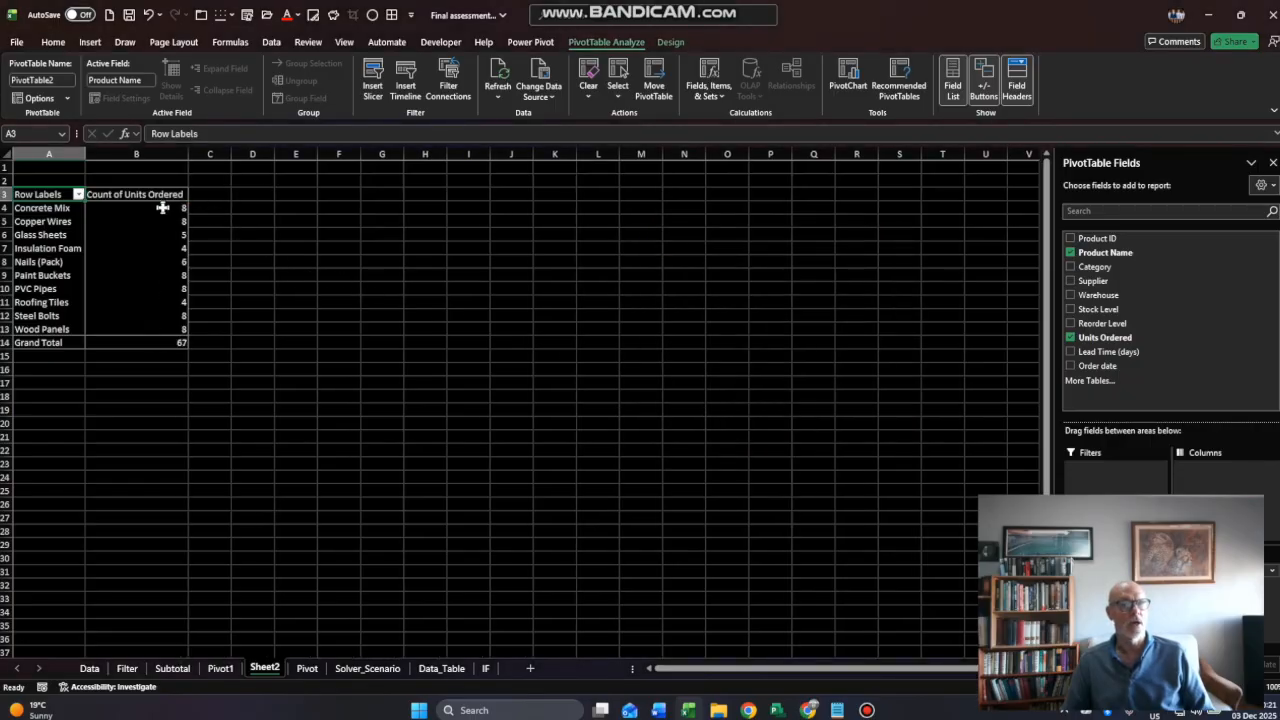
- Add the Supplier field to the PivotTable's columns
drag(163, 209, 163, 330)
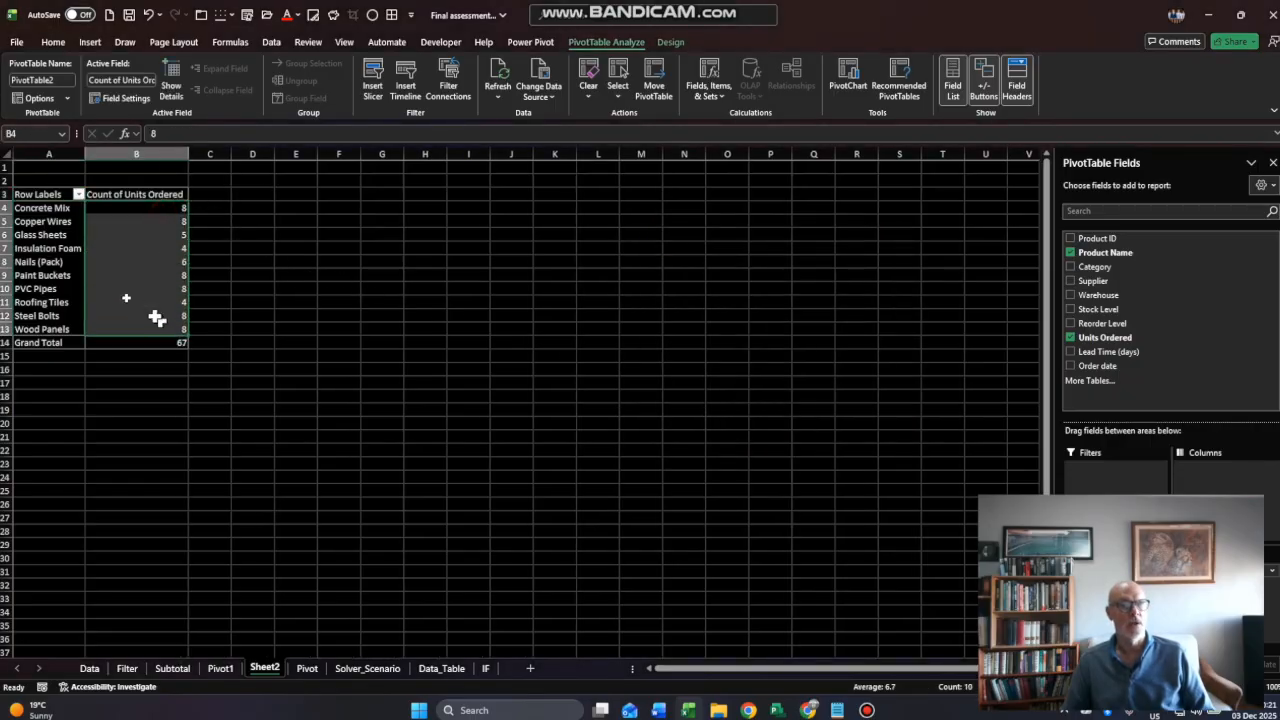
click(48, 248)
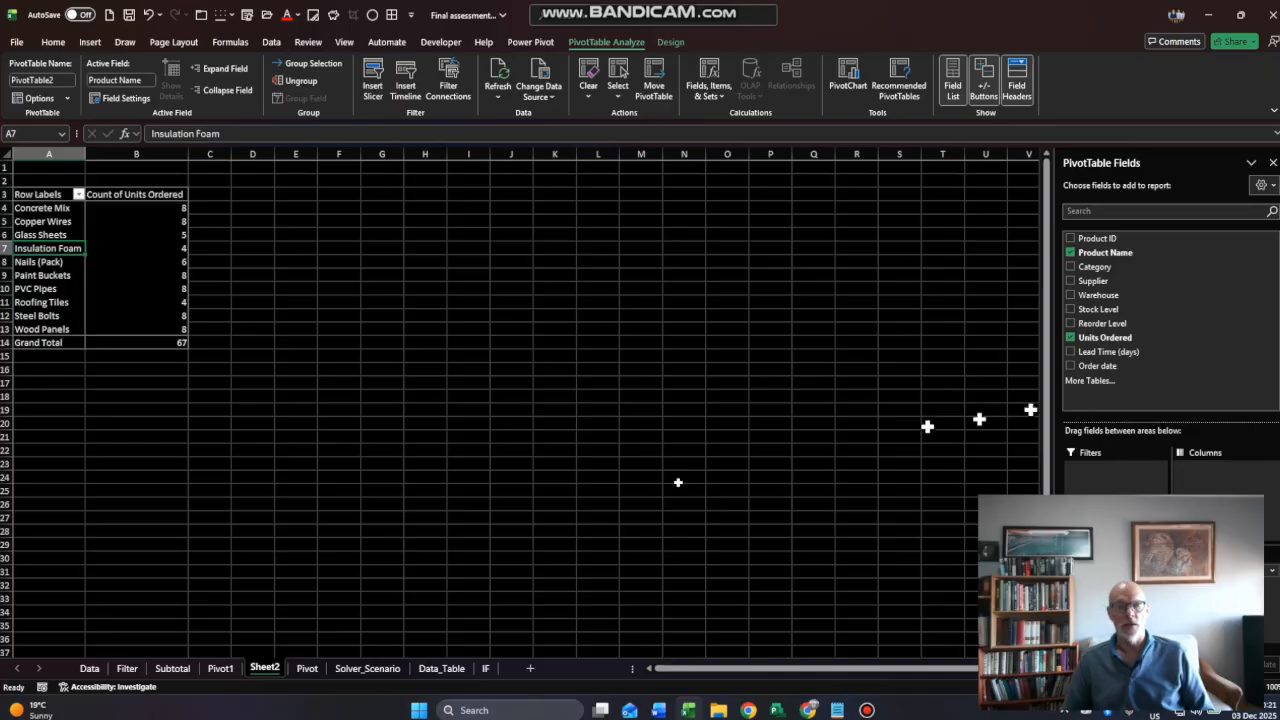
drag(1092, 281, 1195, 470)
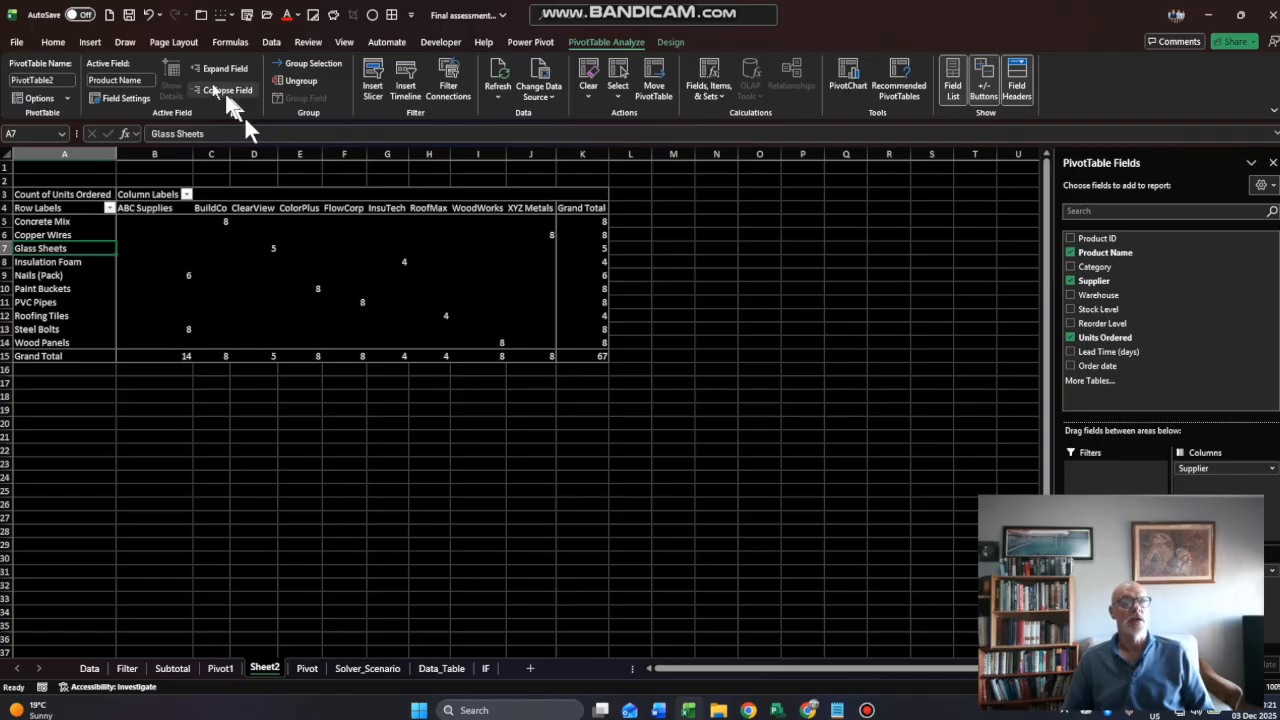
- Insert a Stacked Column PivotChart based on the PivotTable of order counts by product and supplier
click(89, 44)
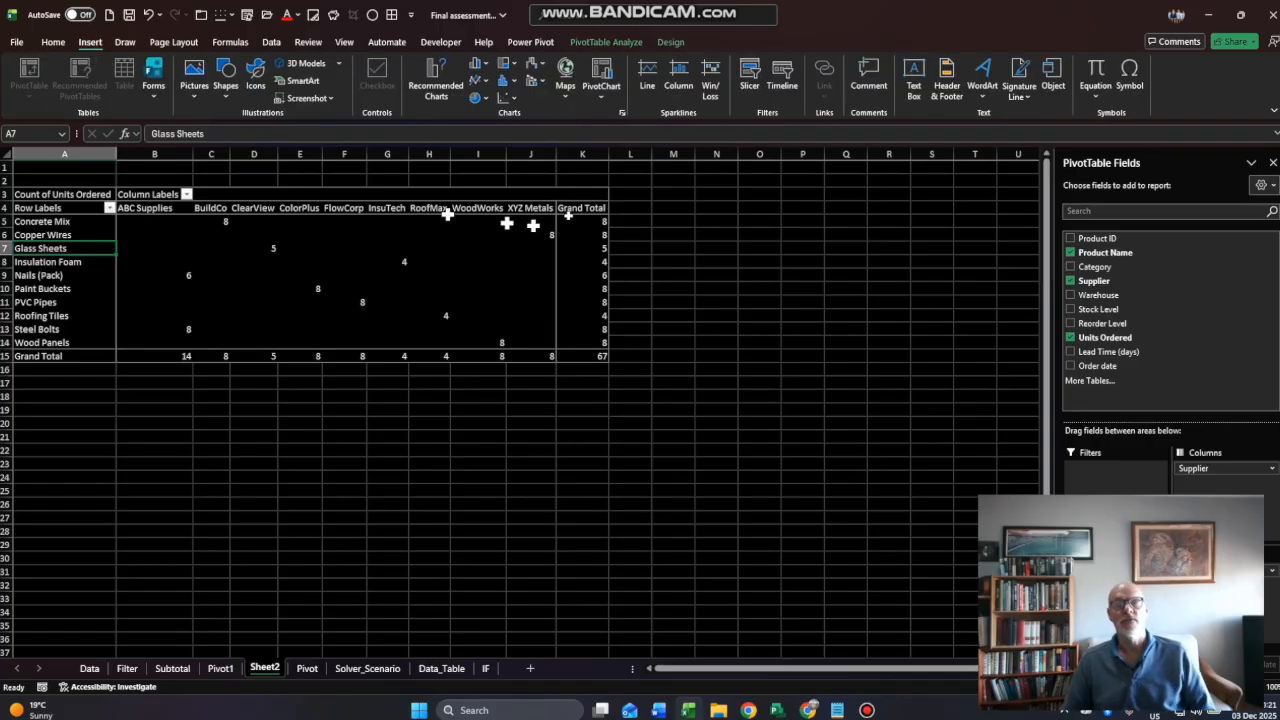
click(606, 98)
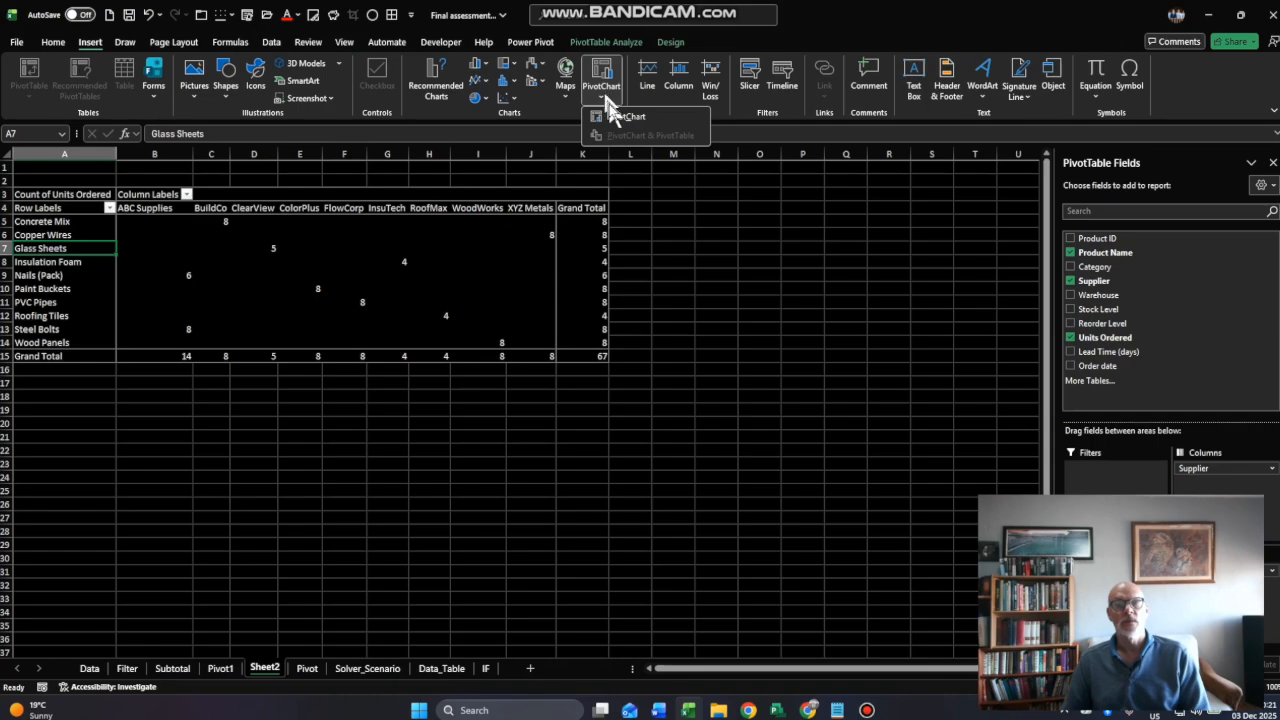
click(610, 116)
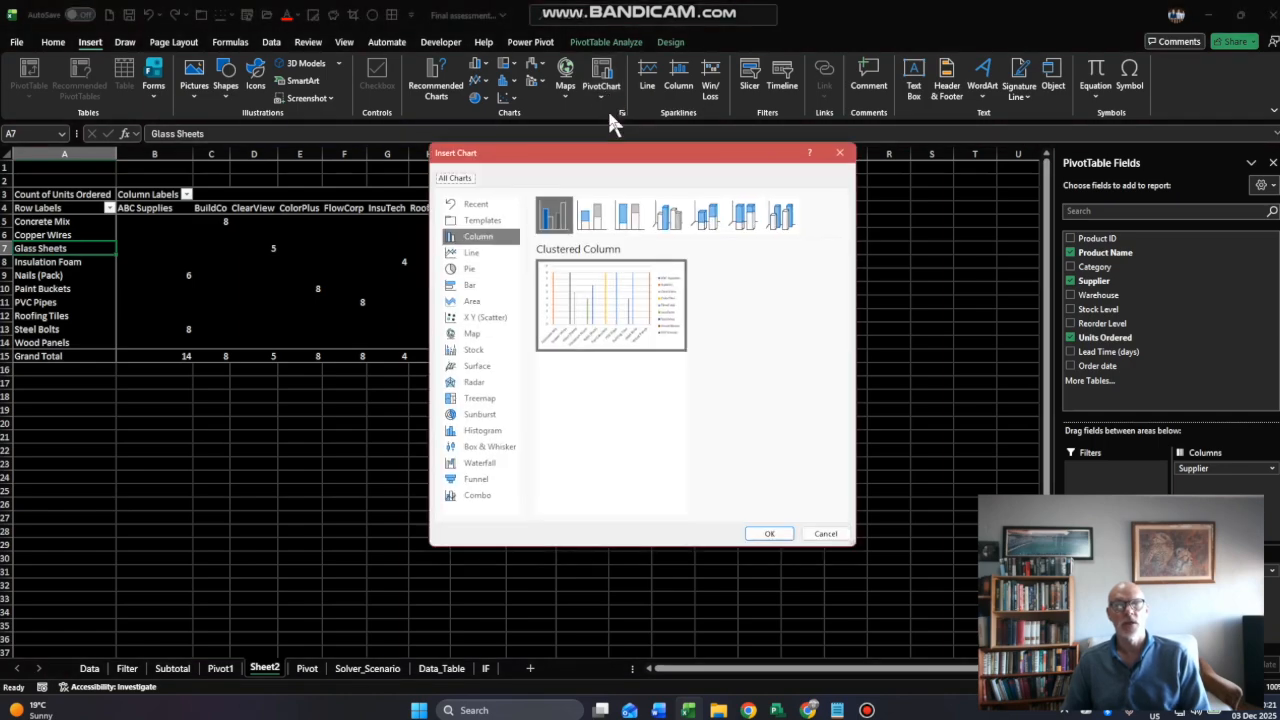
click(592, 217)
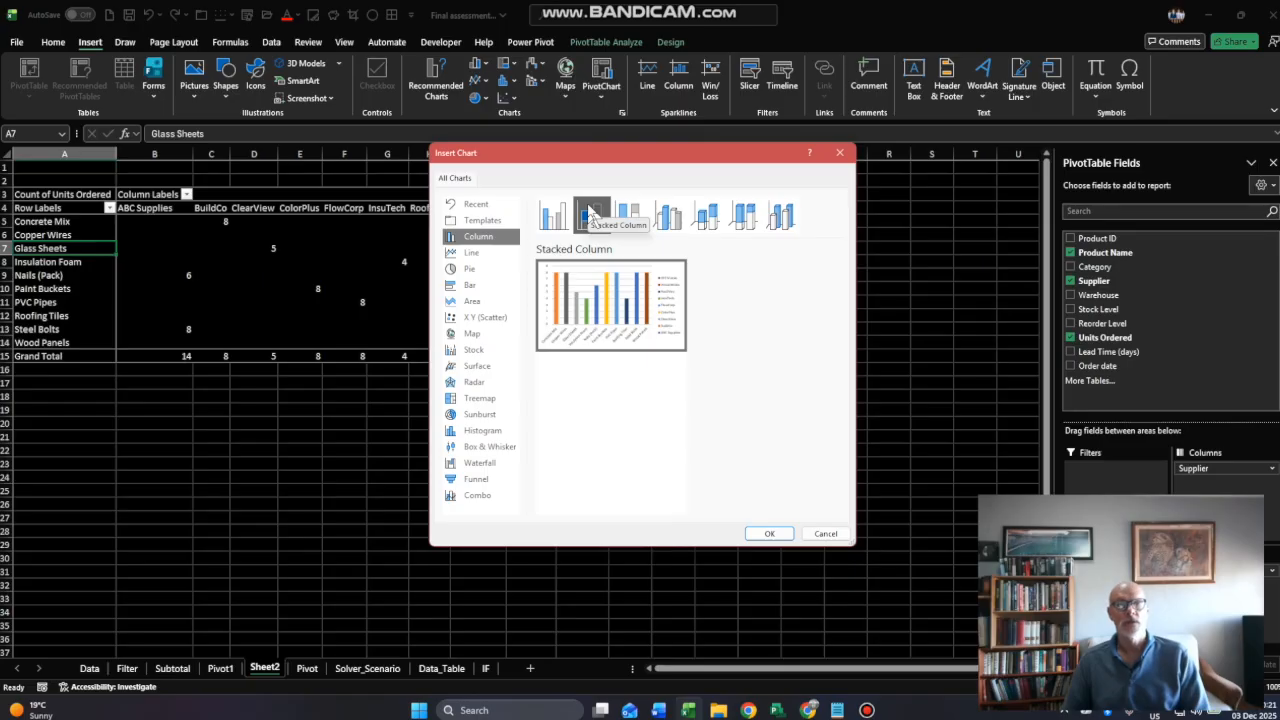
click(768, 534)
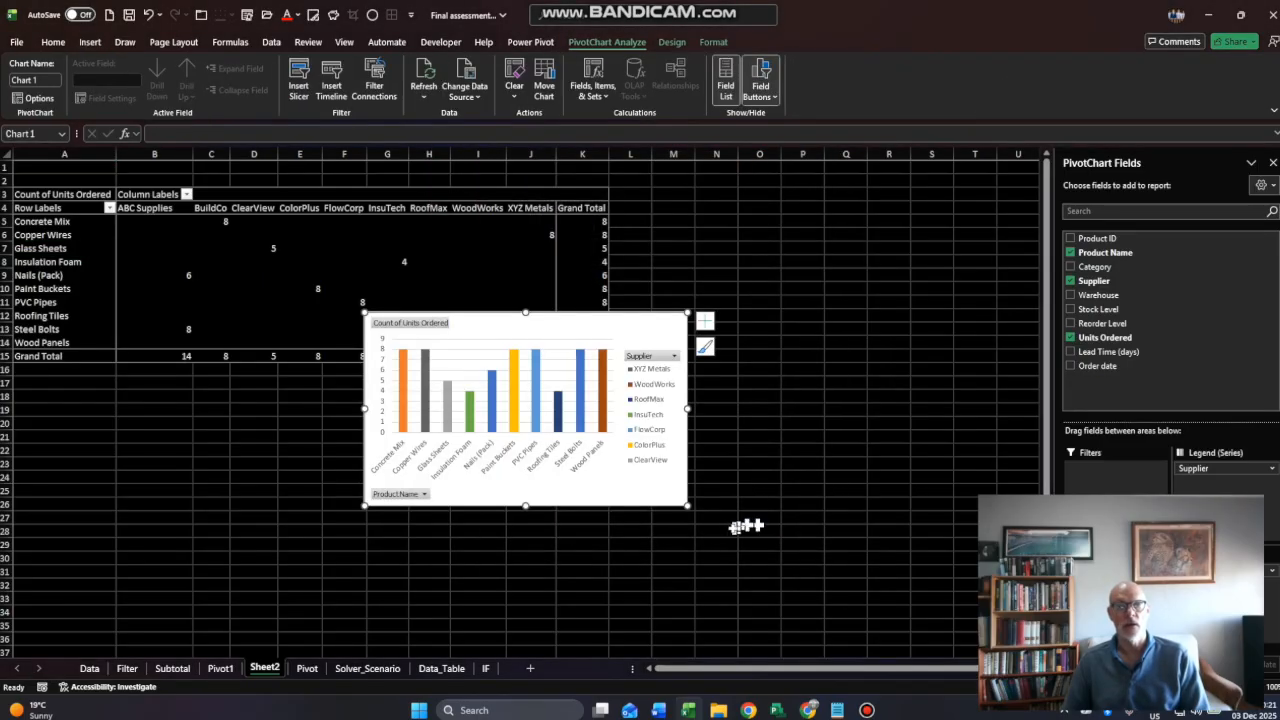
- Enlarge the PivotChart on the sheet and turn on its data labels
drag(684, 508, 944, 591)
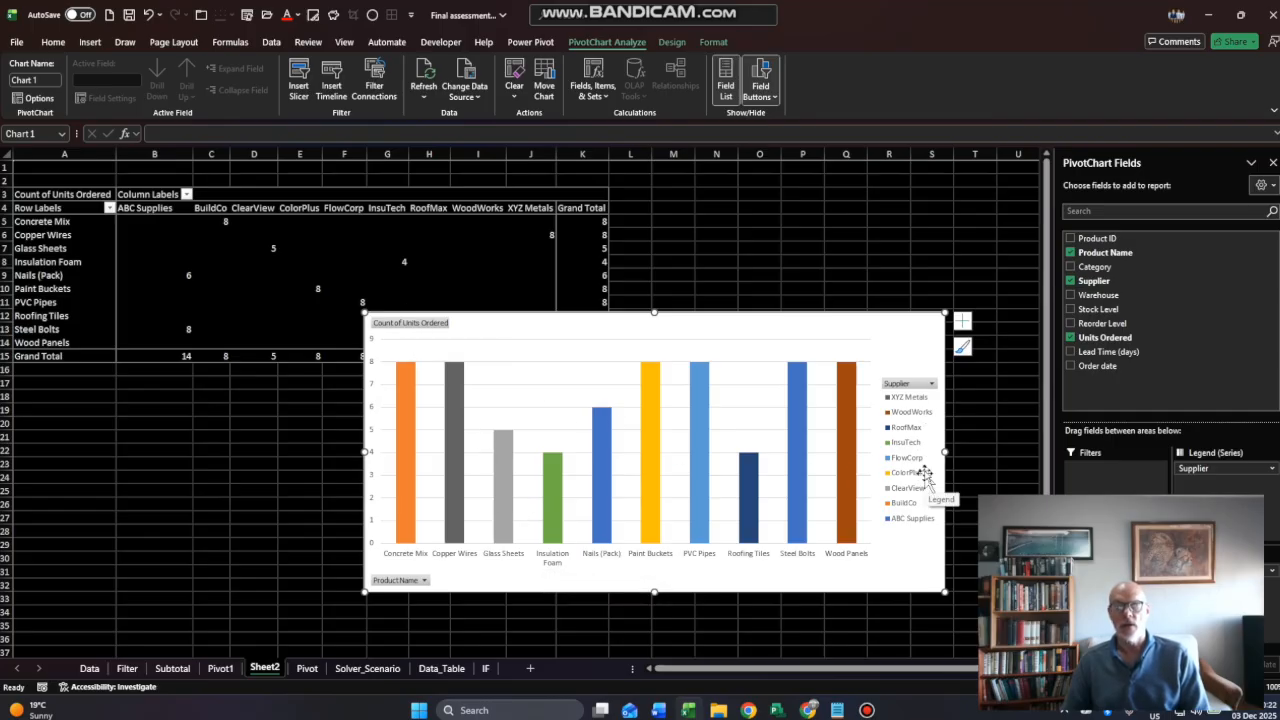
click(966, 321)
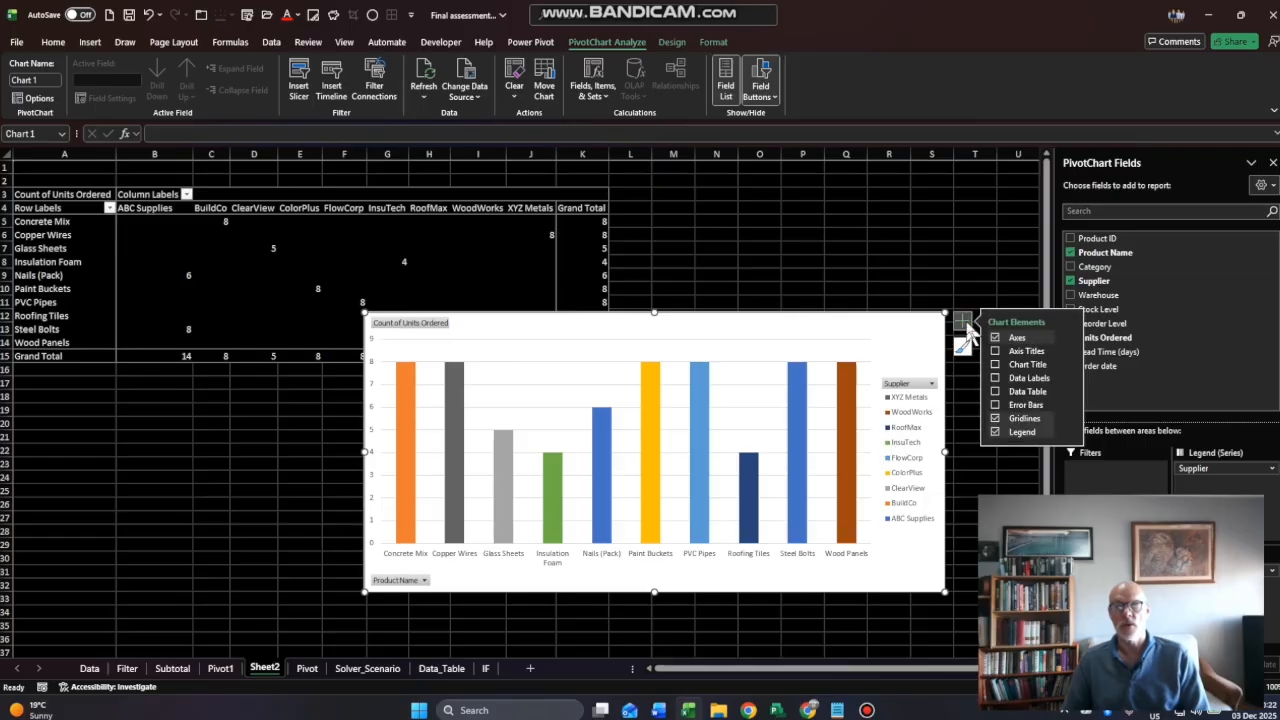
click(995, 378)
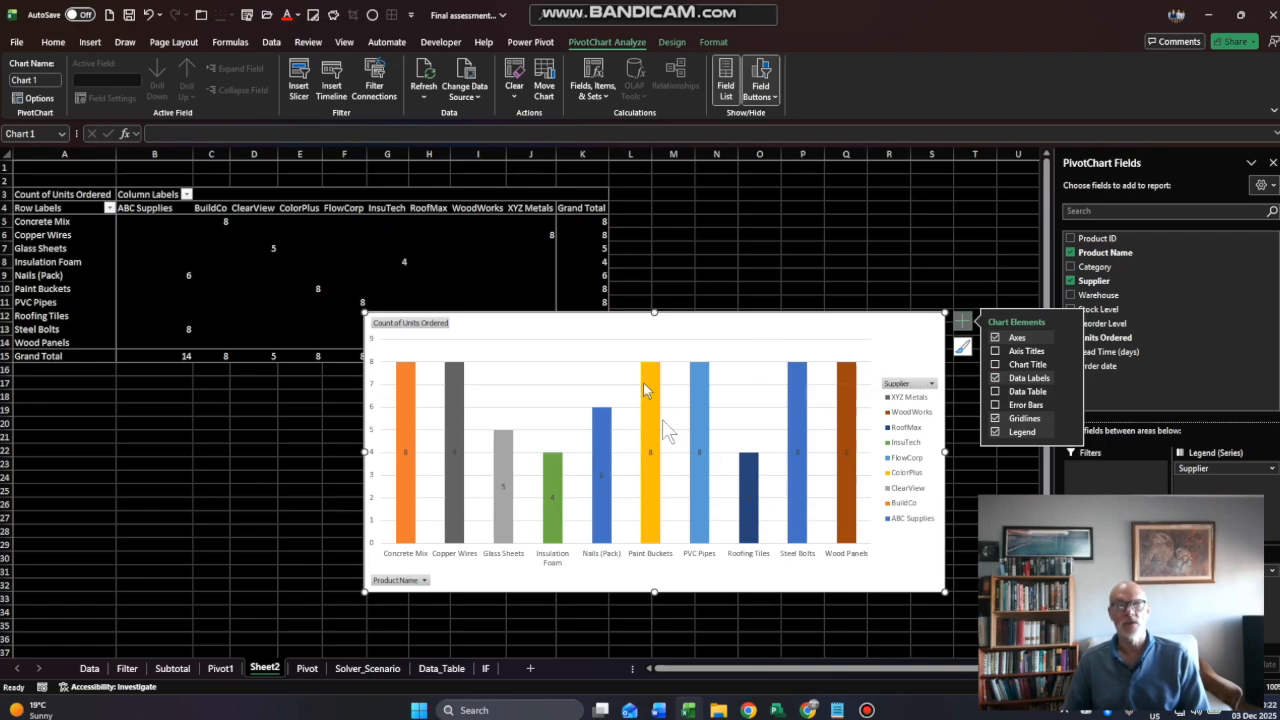
- Apply the dark gray background chart style to the PivotChart and hide all its field buttons
click(672, 43)
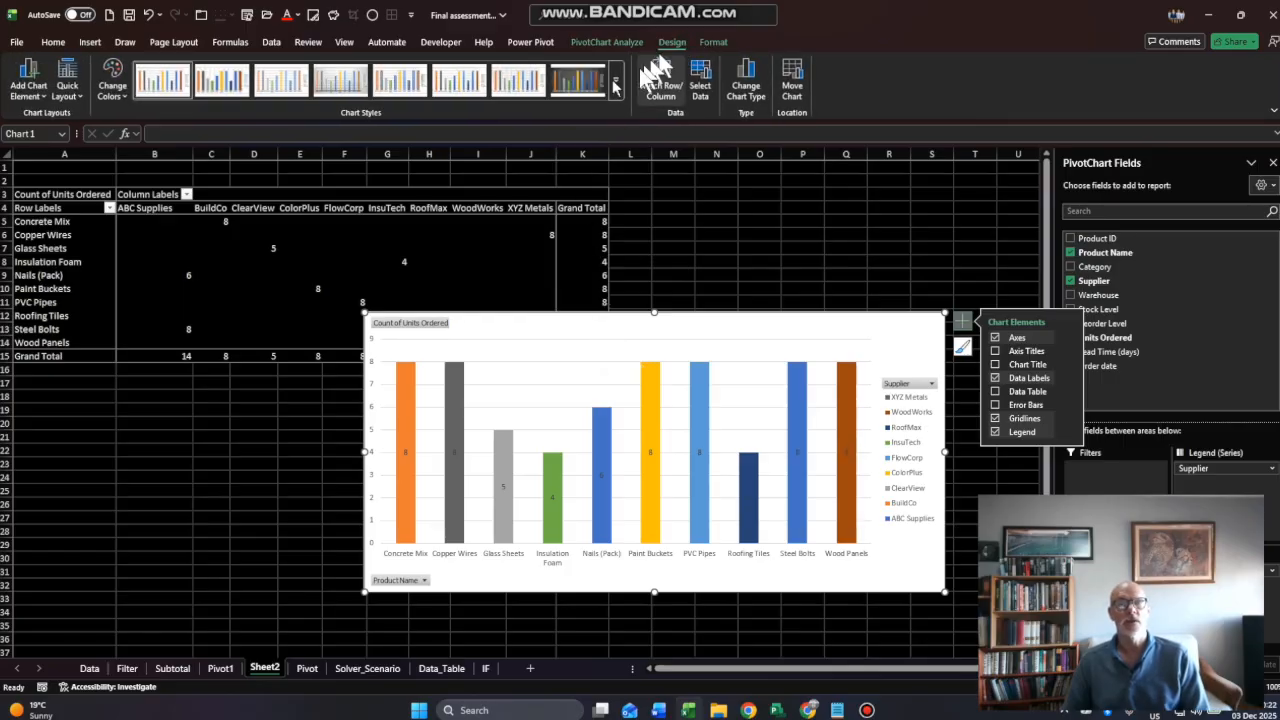
click(580, 88)
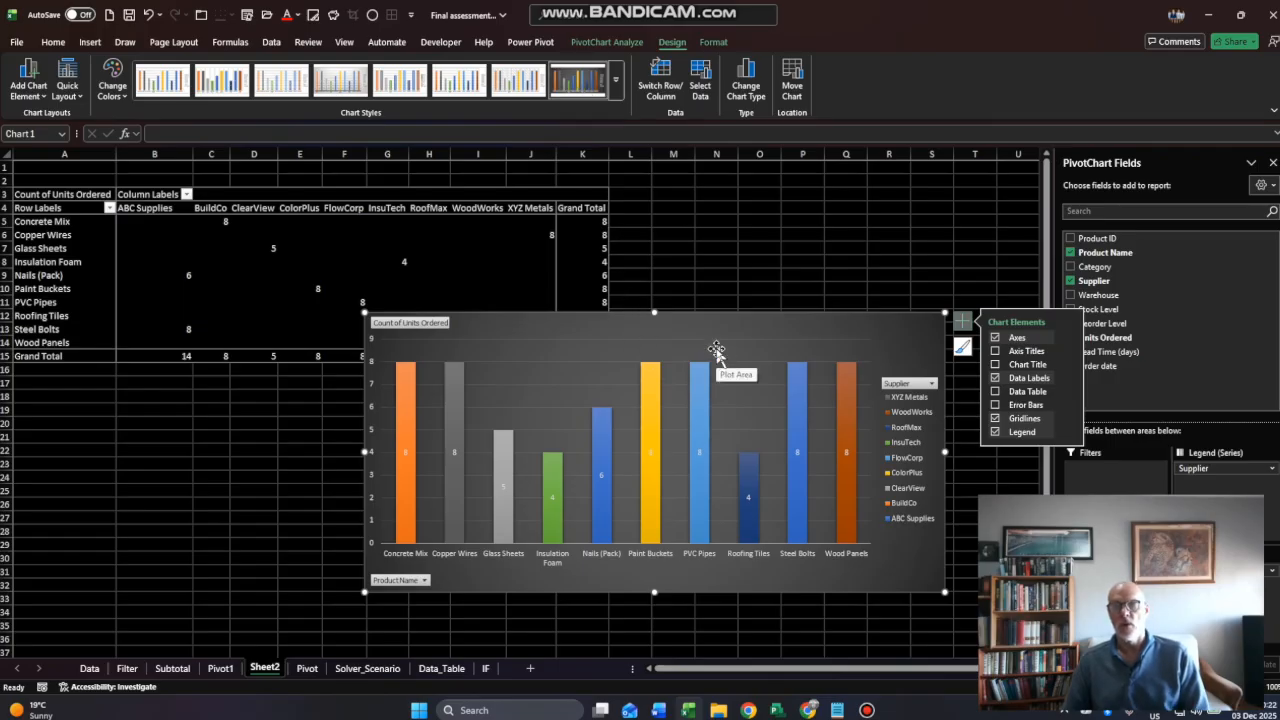
right_click(404, 330)
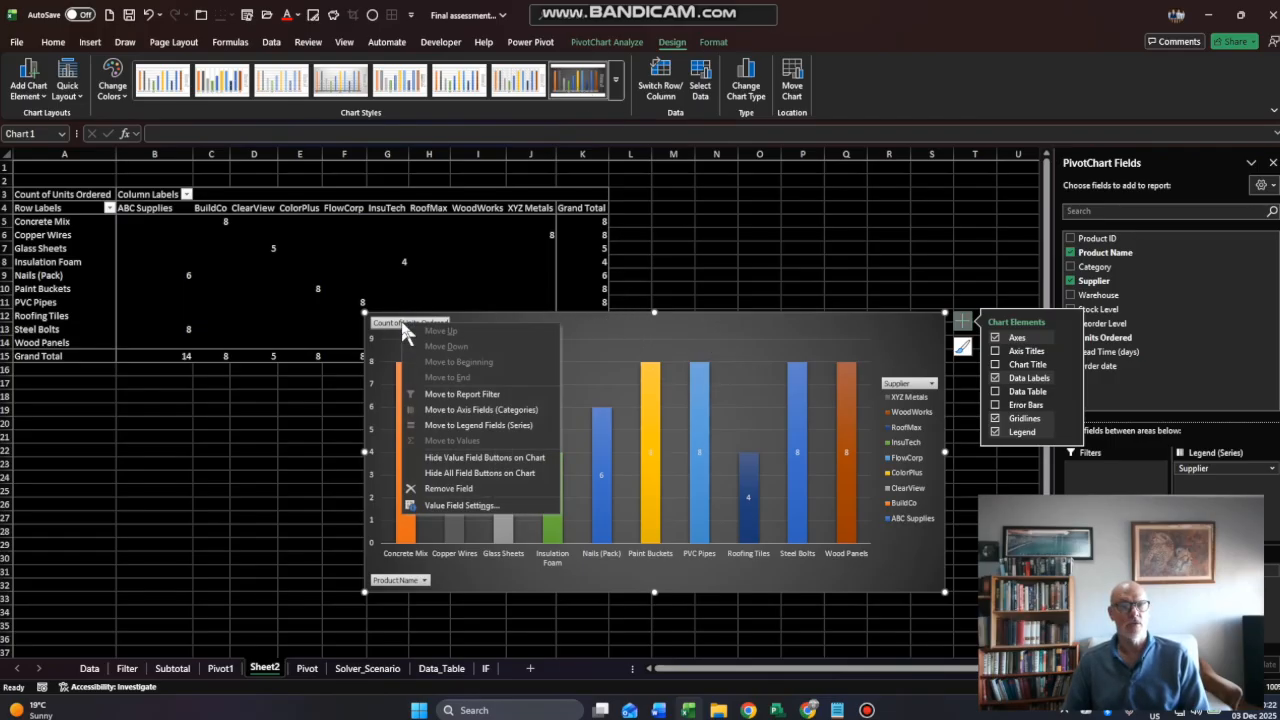
click(448, 473)
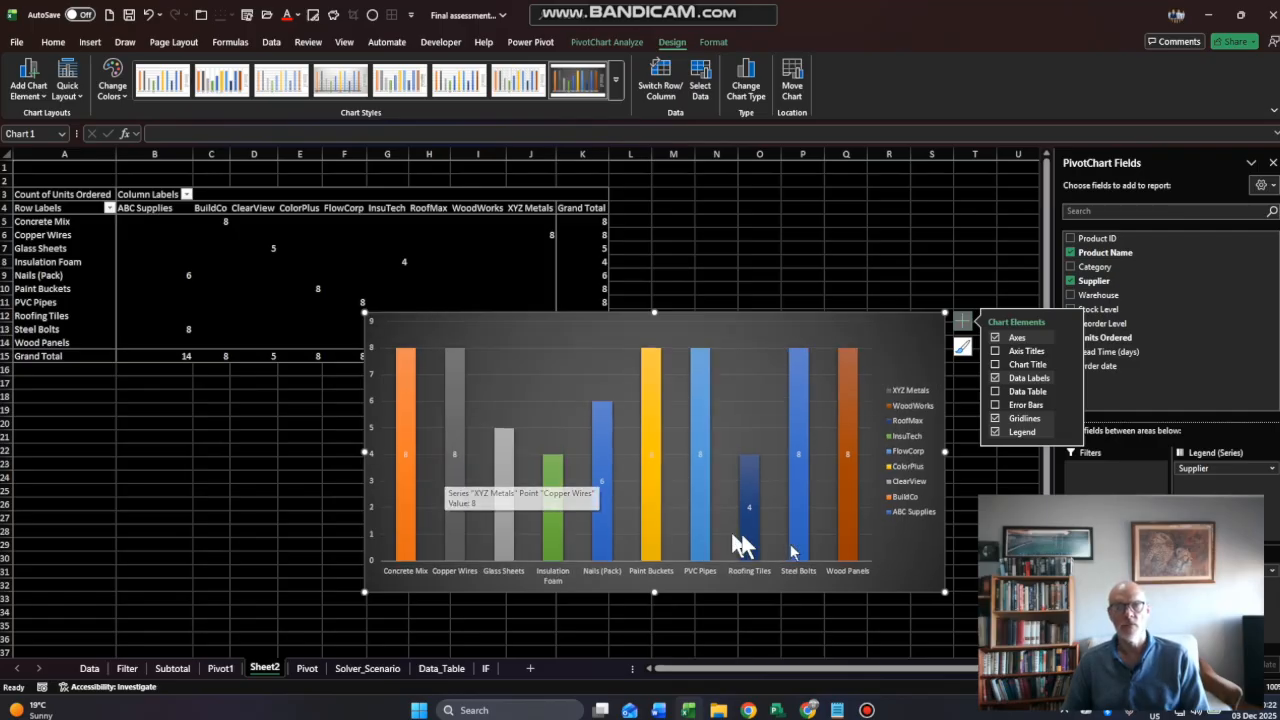
- Add a chart title to the PivotChart reading "Count of product name per supplier"
click(995, 365)
click(667, 338)
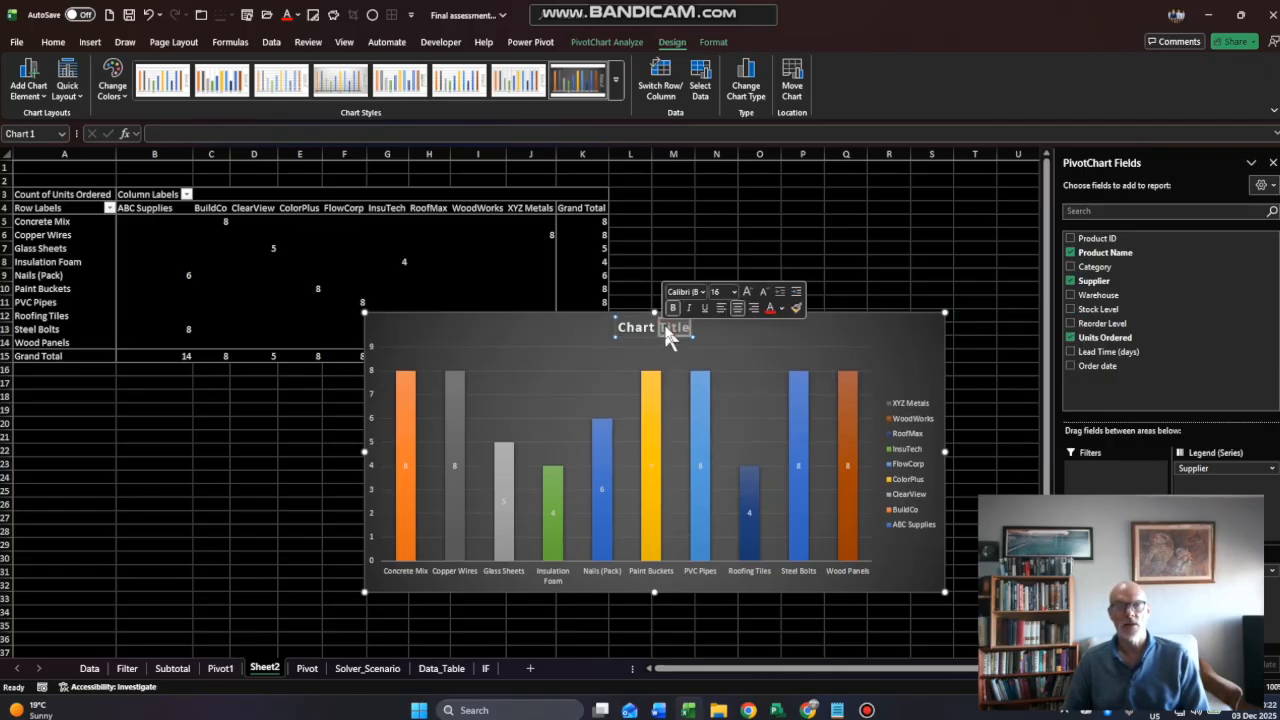
key(BackSpace)
key(BackSpace)
key(BackSpace)
key(BackSpace)
key(BackSpace)
key(BackSpace)
key(BackSpace)
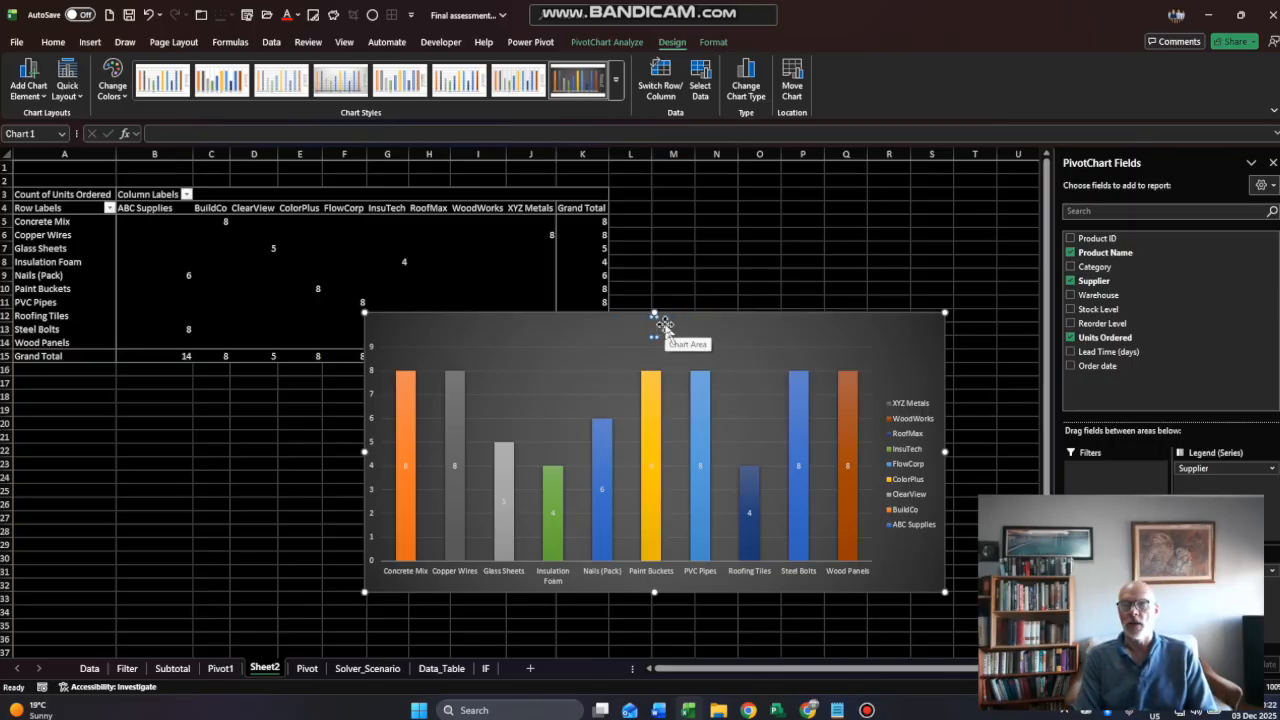
text(COunt of)
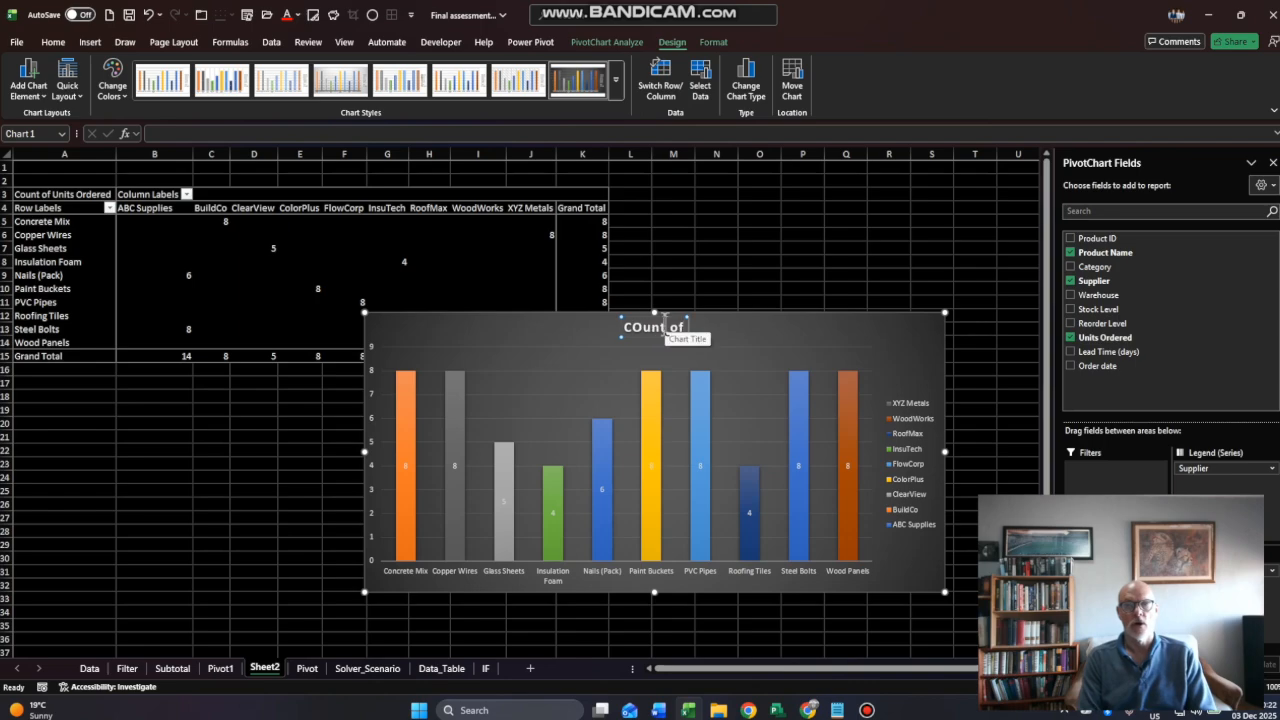
key(BackSpace)
text(ount o)
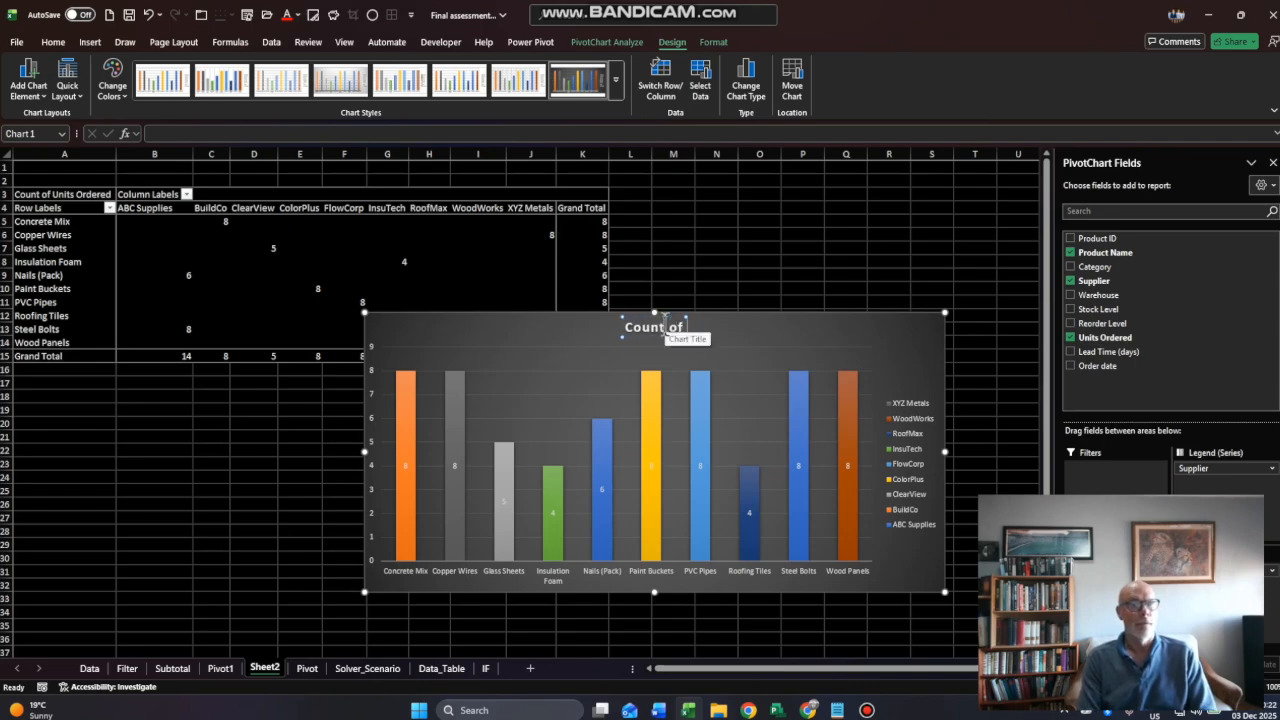
text(f product)
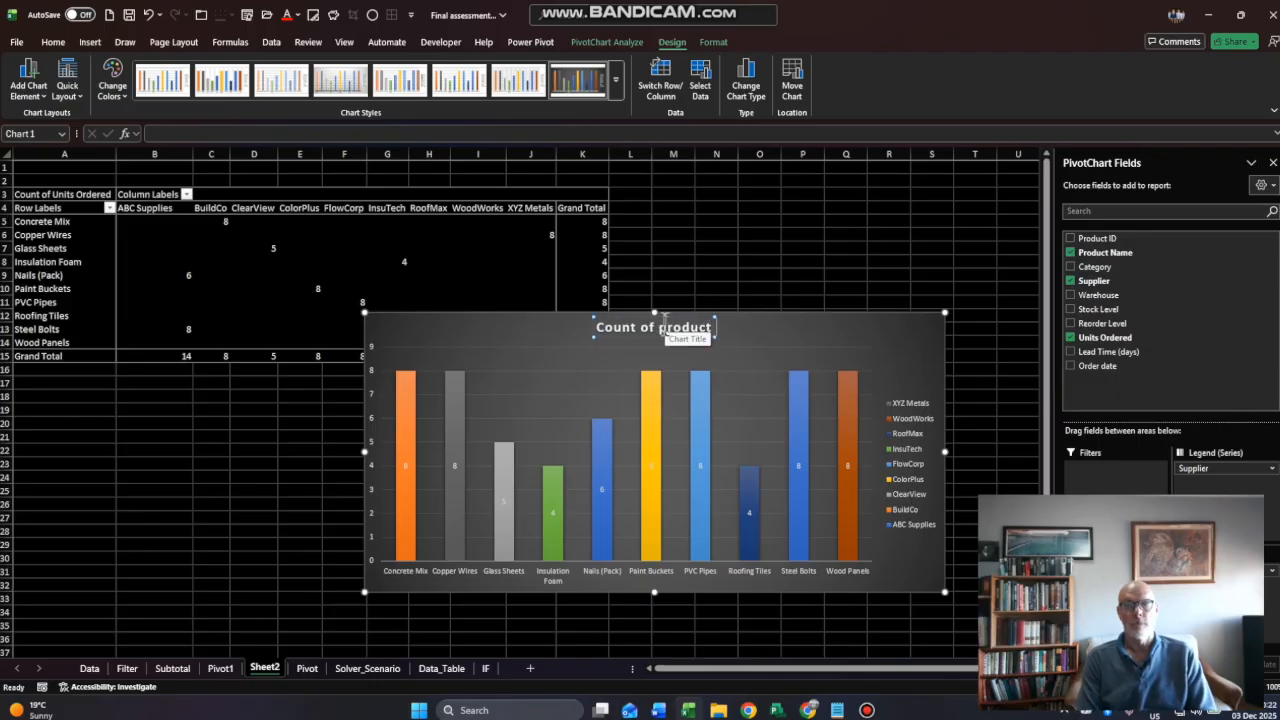
text( name)
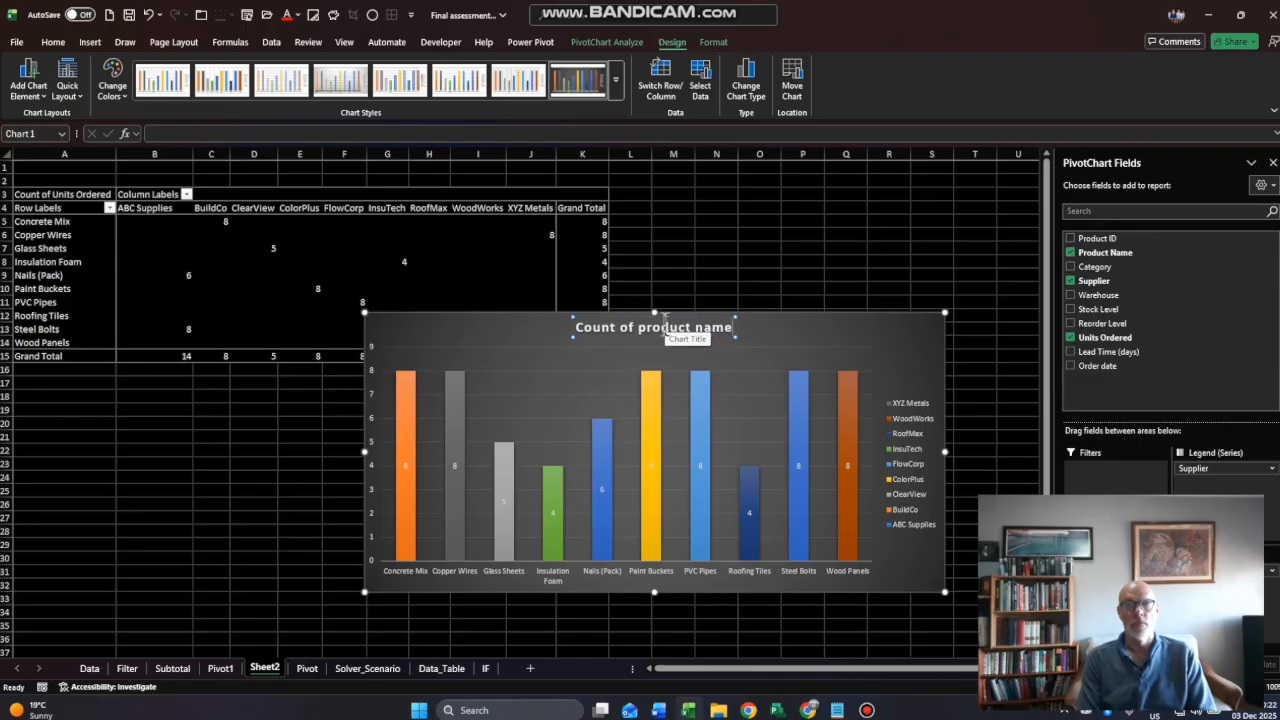
text( per supp)
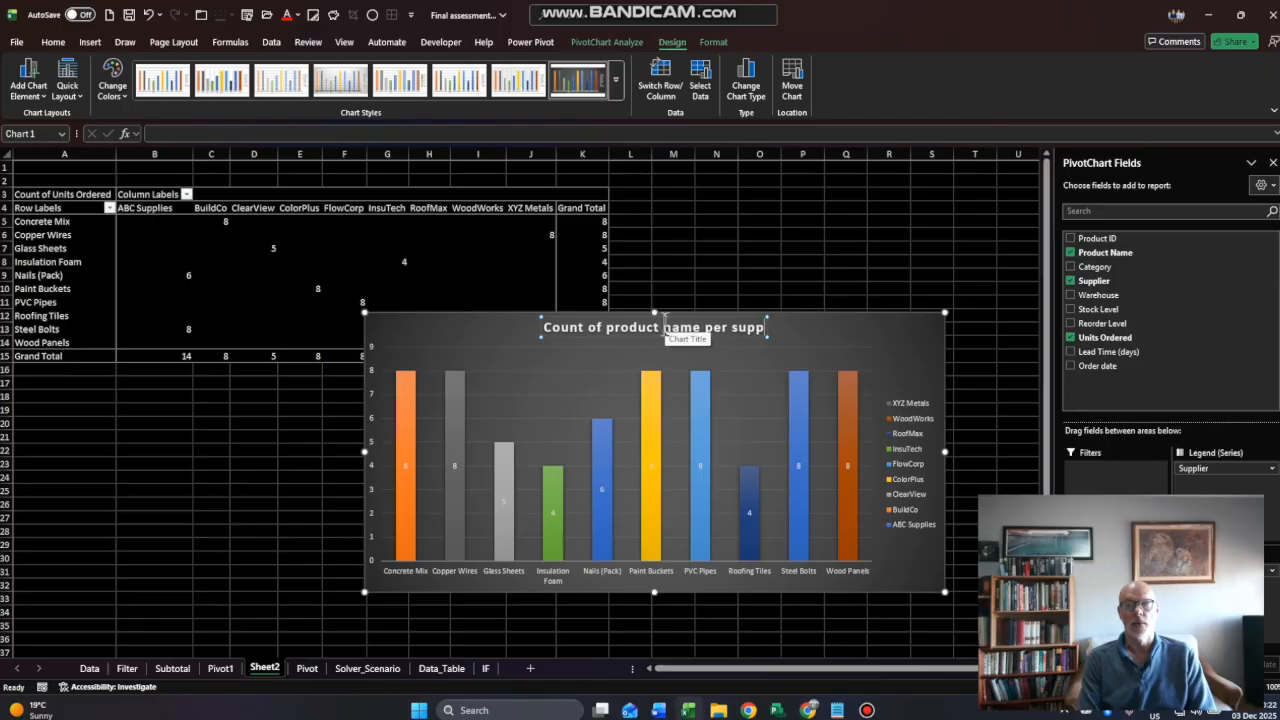
text(lier)
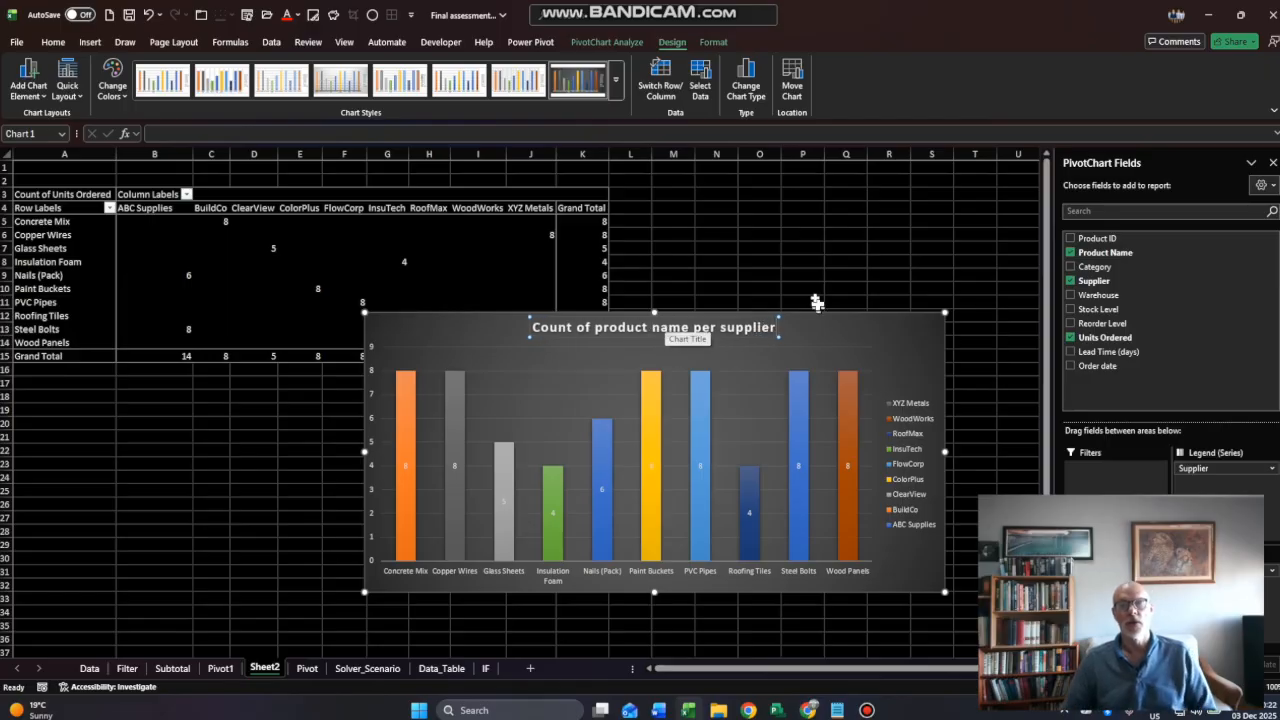
click(686, 281)
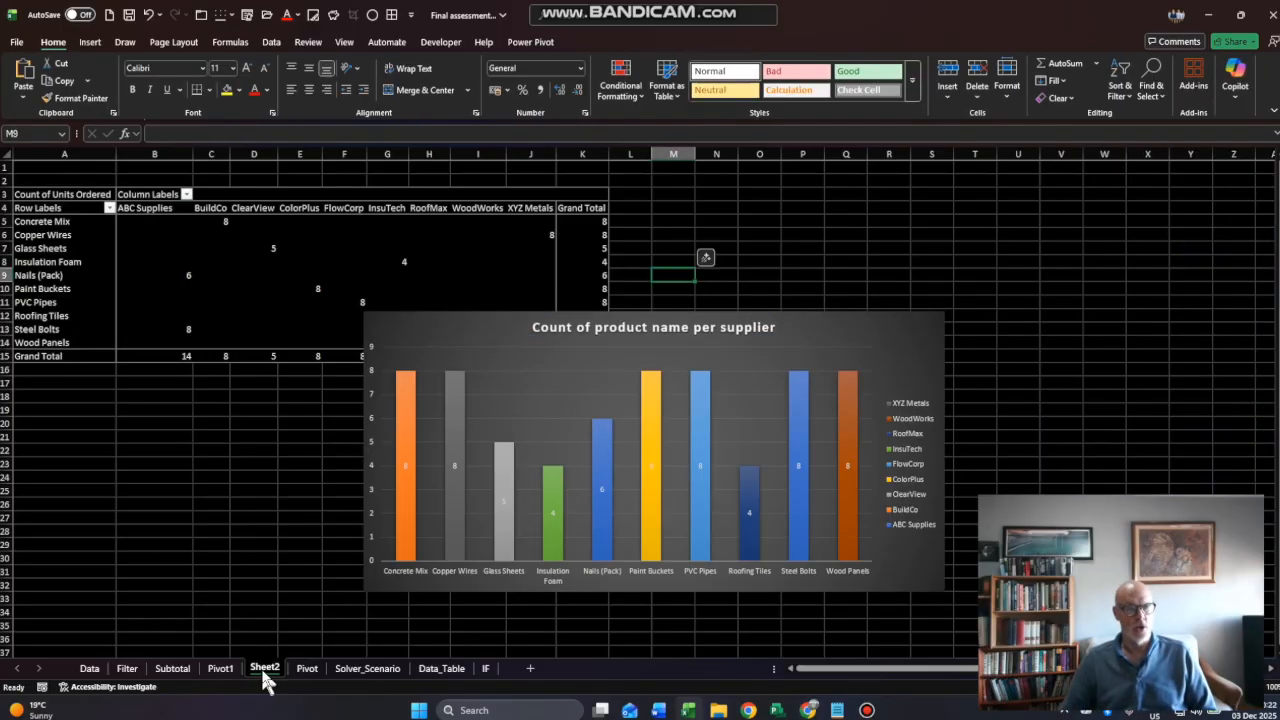
- Rename the sheet holding the new PivotTable and chart as Pivot2
double_click(263, 668)
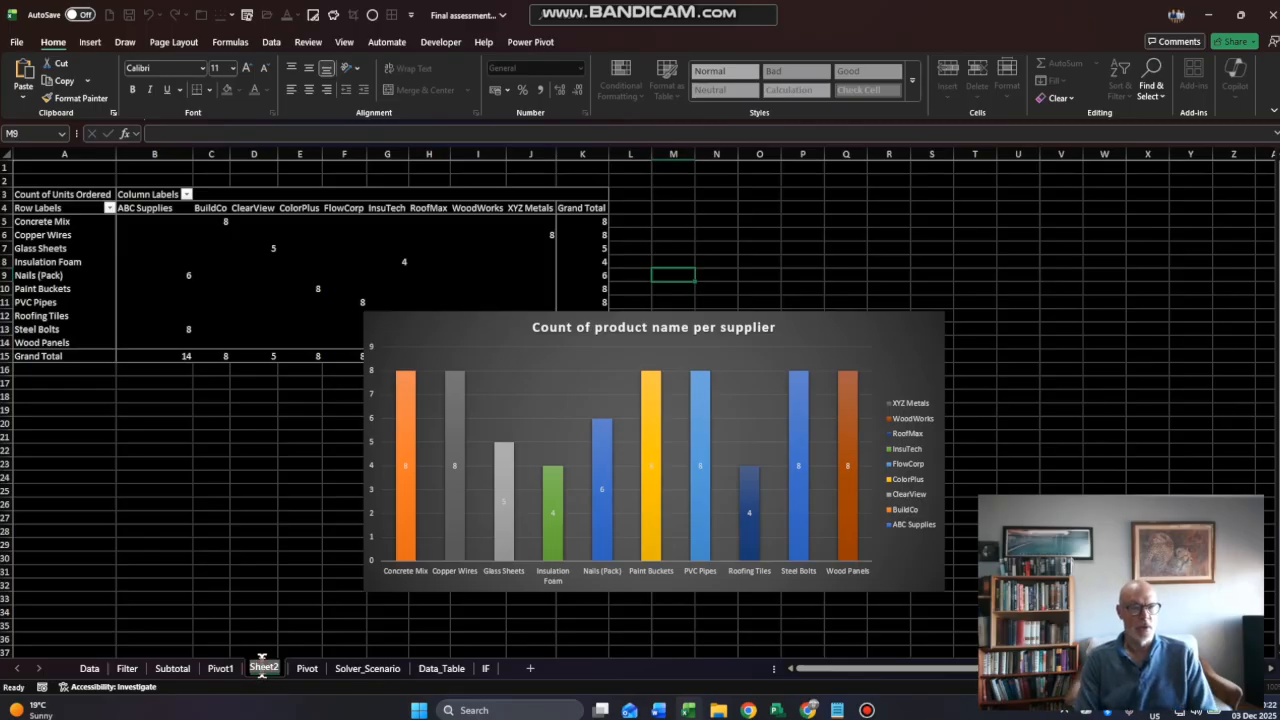
text(Pivot1)
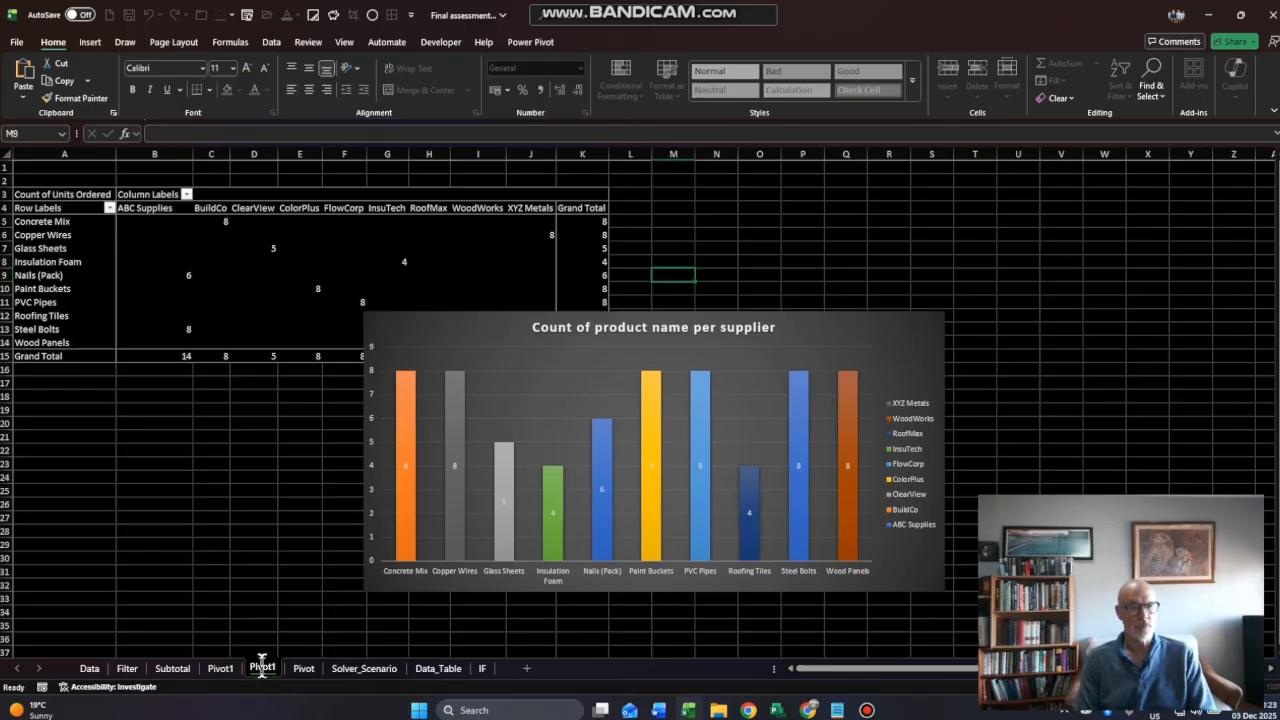
key(BackSpace)
text(2)
key(Return)
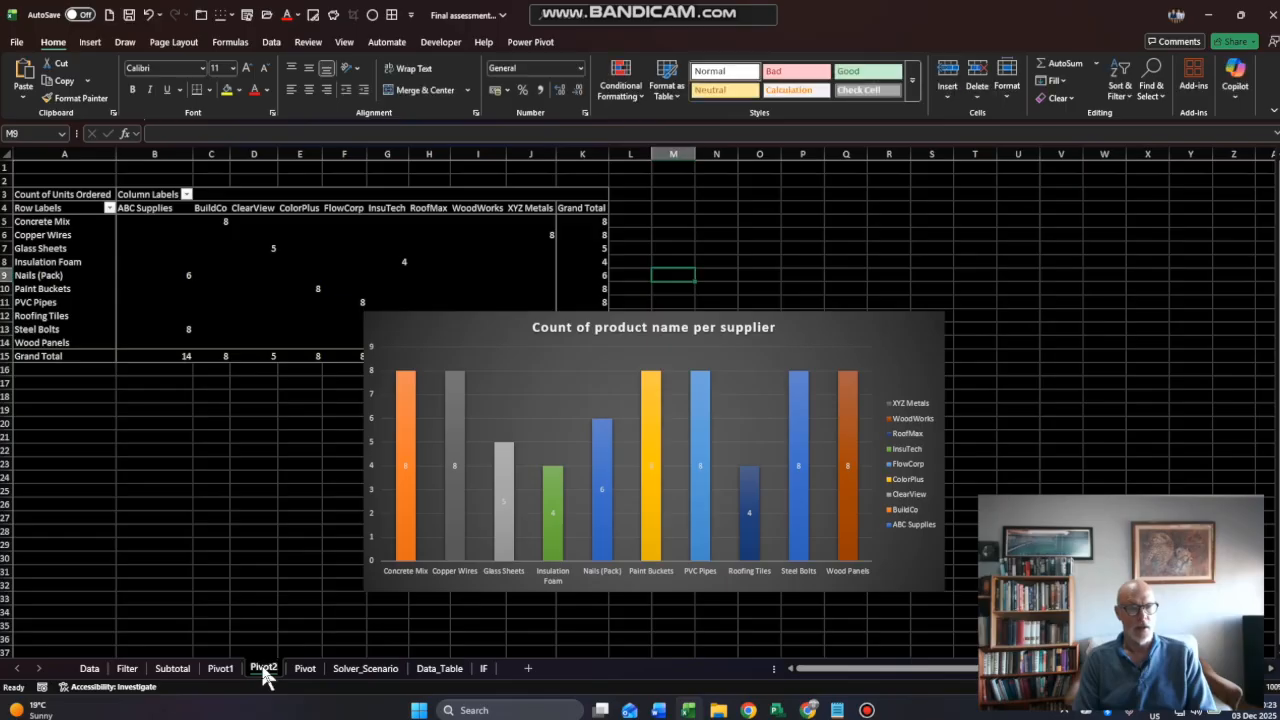
- Go to the Solver_Scenario sheet and shorten the orange instruction box so it ends around row 7
click(305, 669)
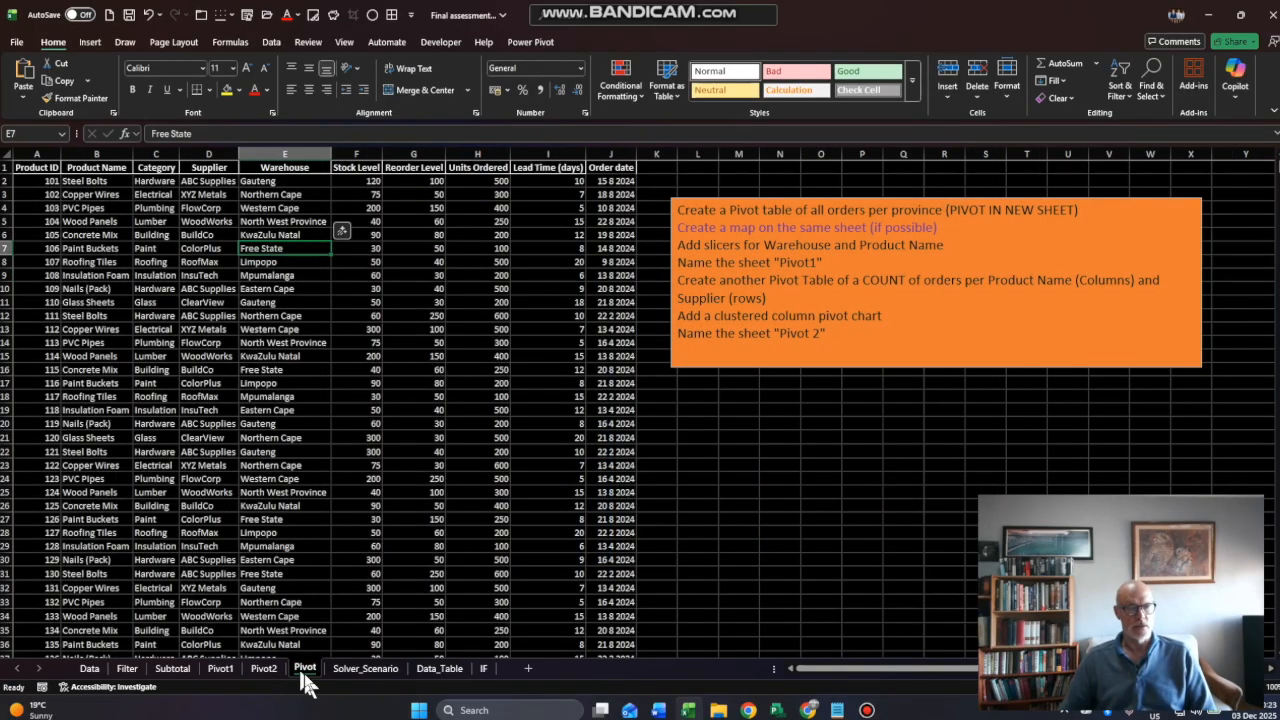
click(92, 667)
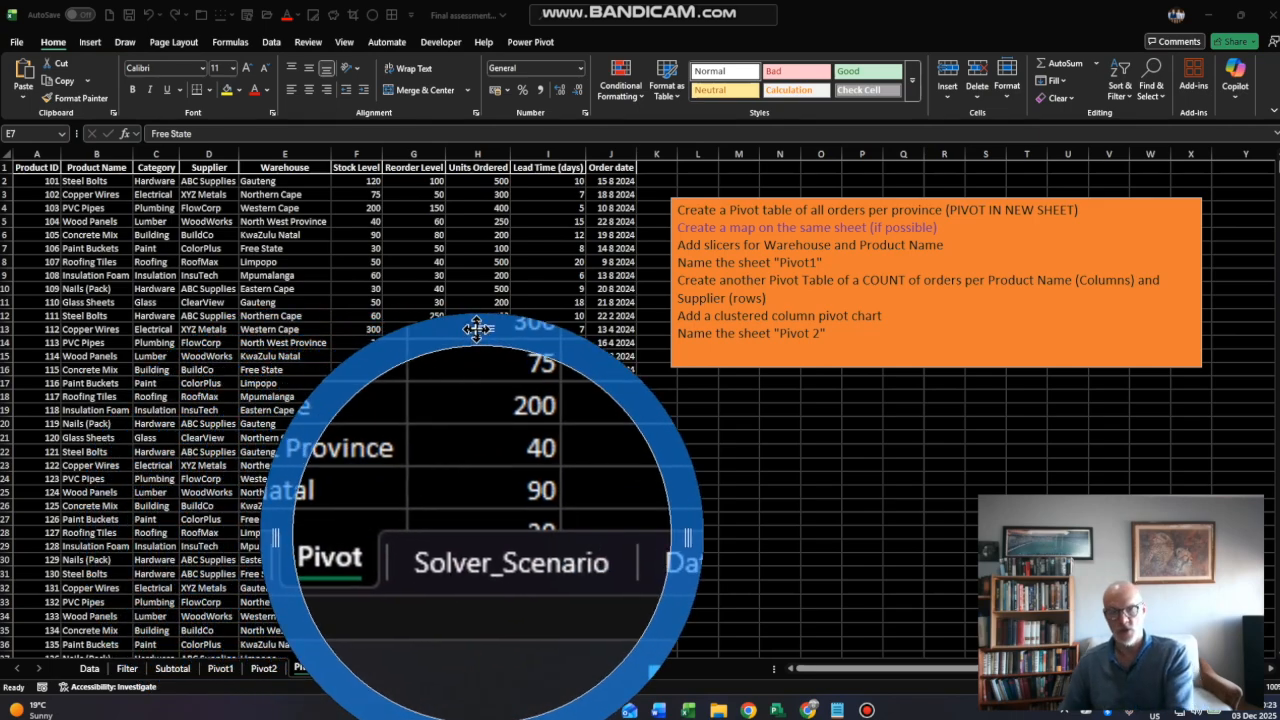
click(390, 672)
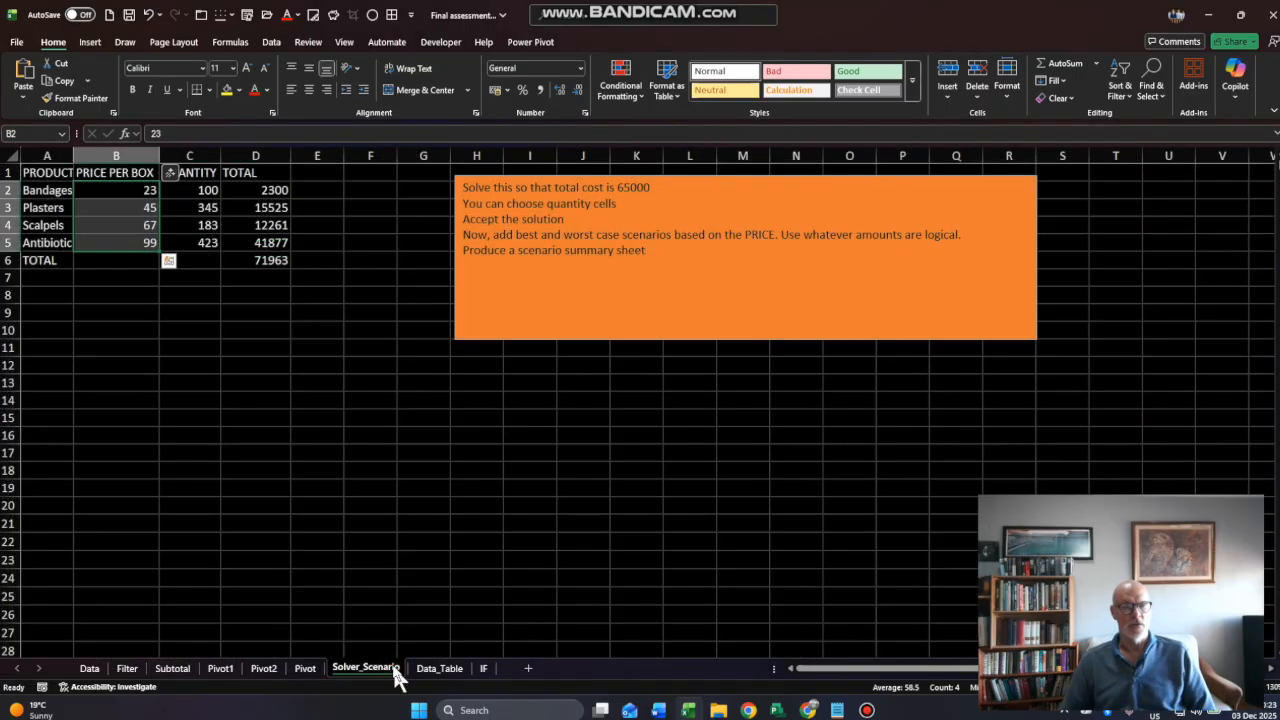
click(266, 260)
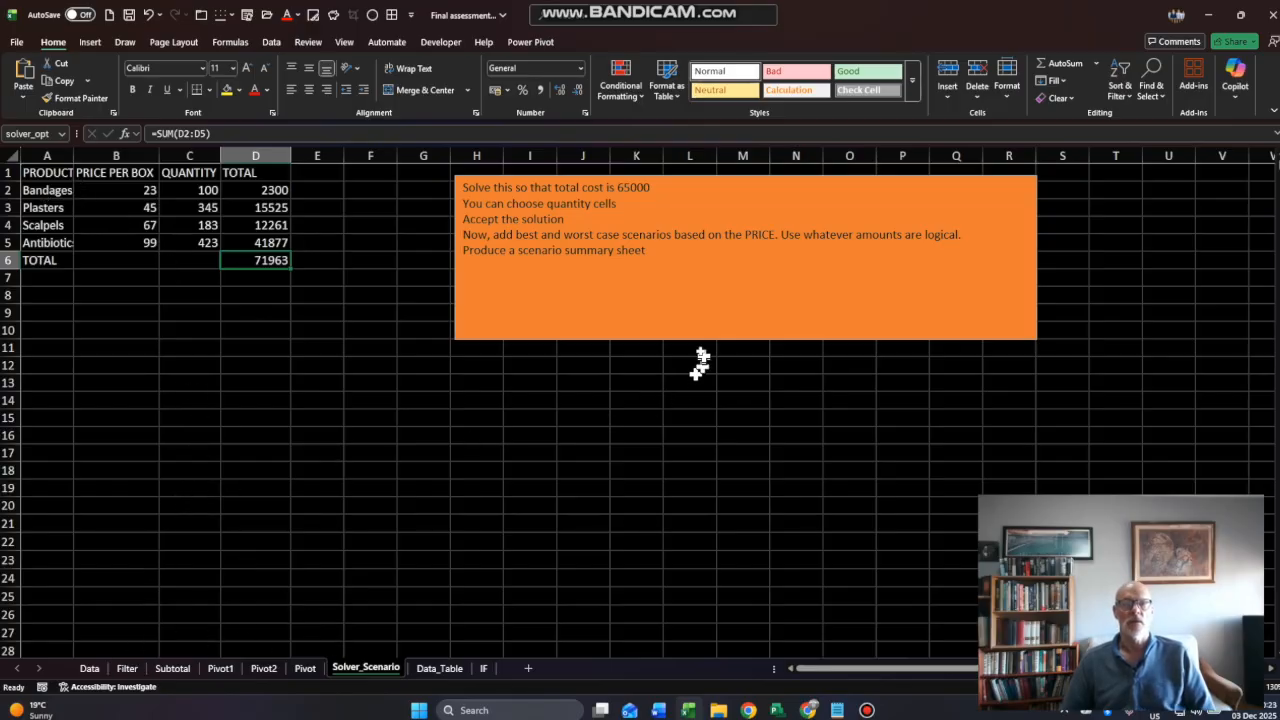
click(697, 337)
drag(744, 339, 744, 286)
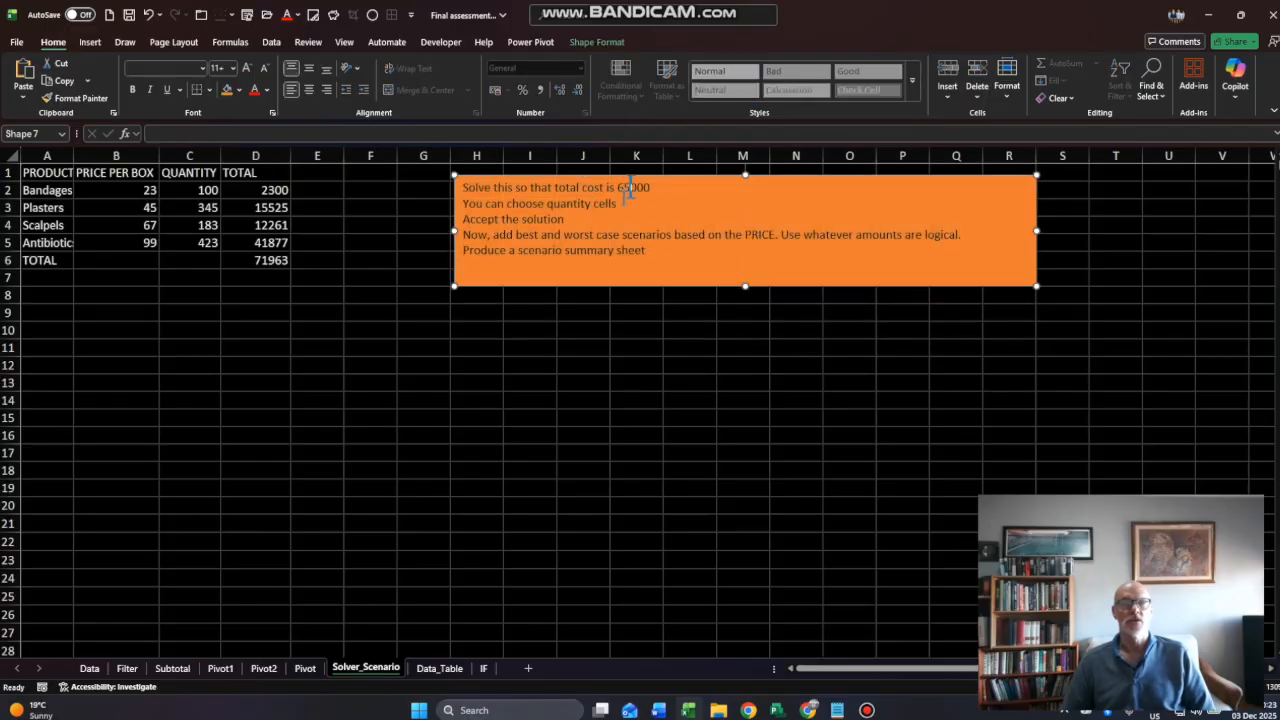
- Open Solver and set the total cost cell D6 as the objective with a target value of 65000
drag(166, 188, 191, 244)
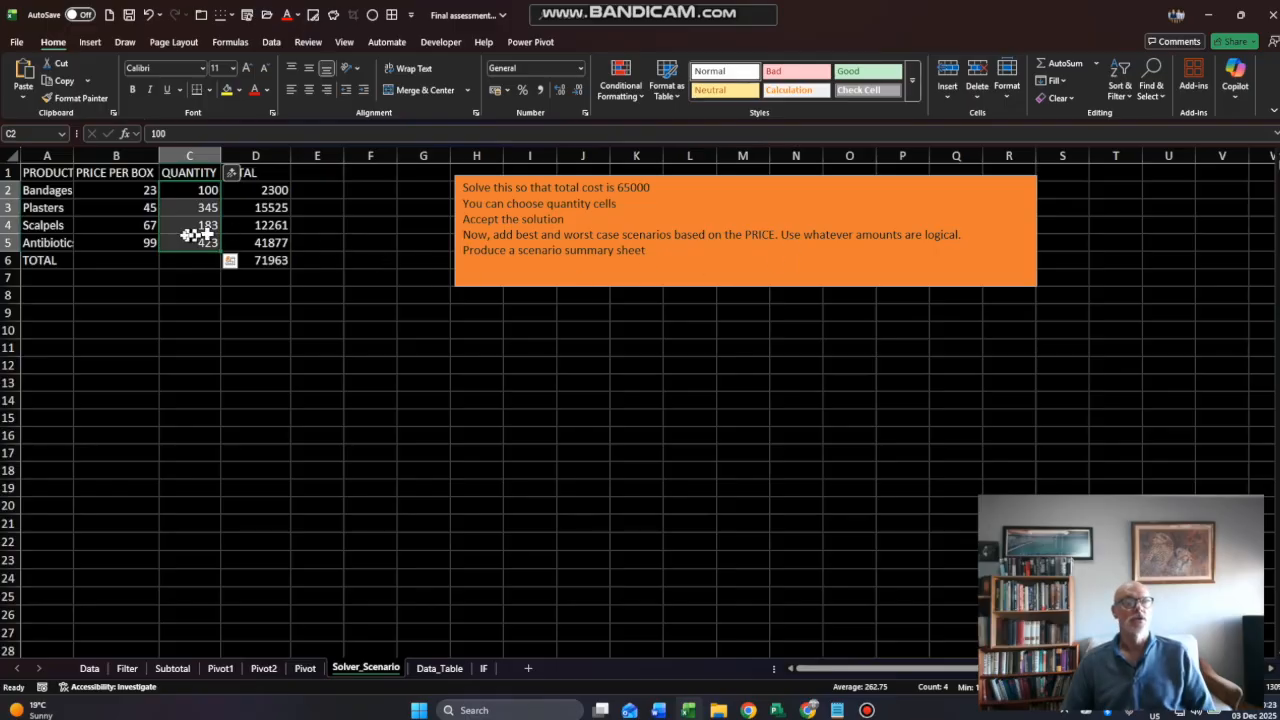
click(255, 258)
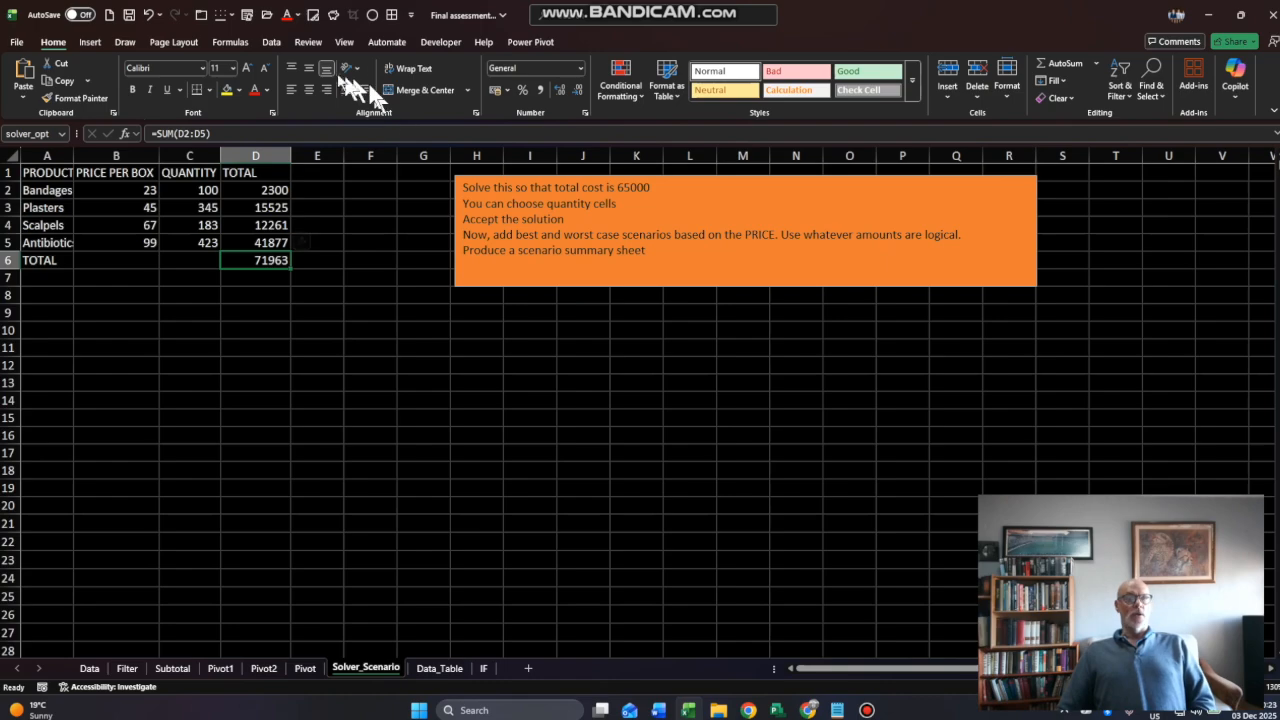
click(270, 43)
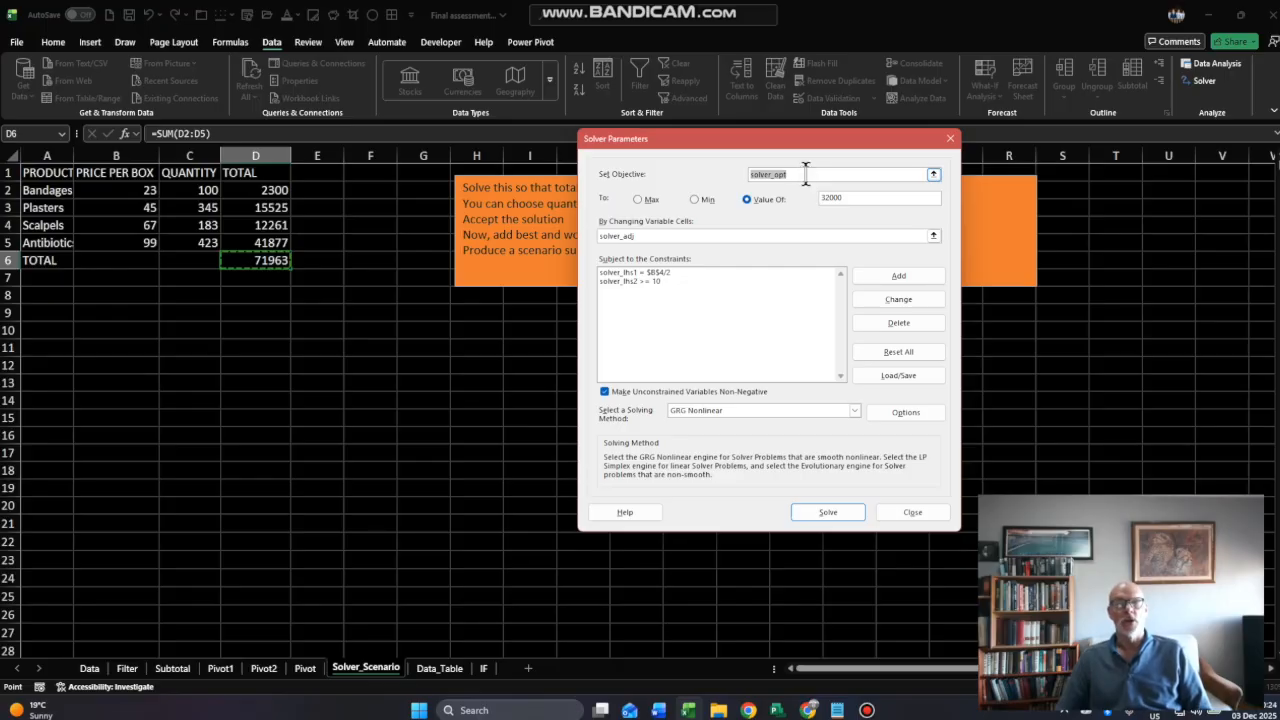
drag(806, 173, 734, 180)
click(238, 262)
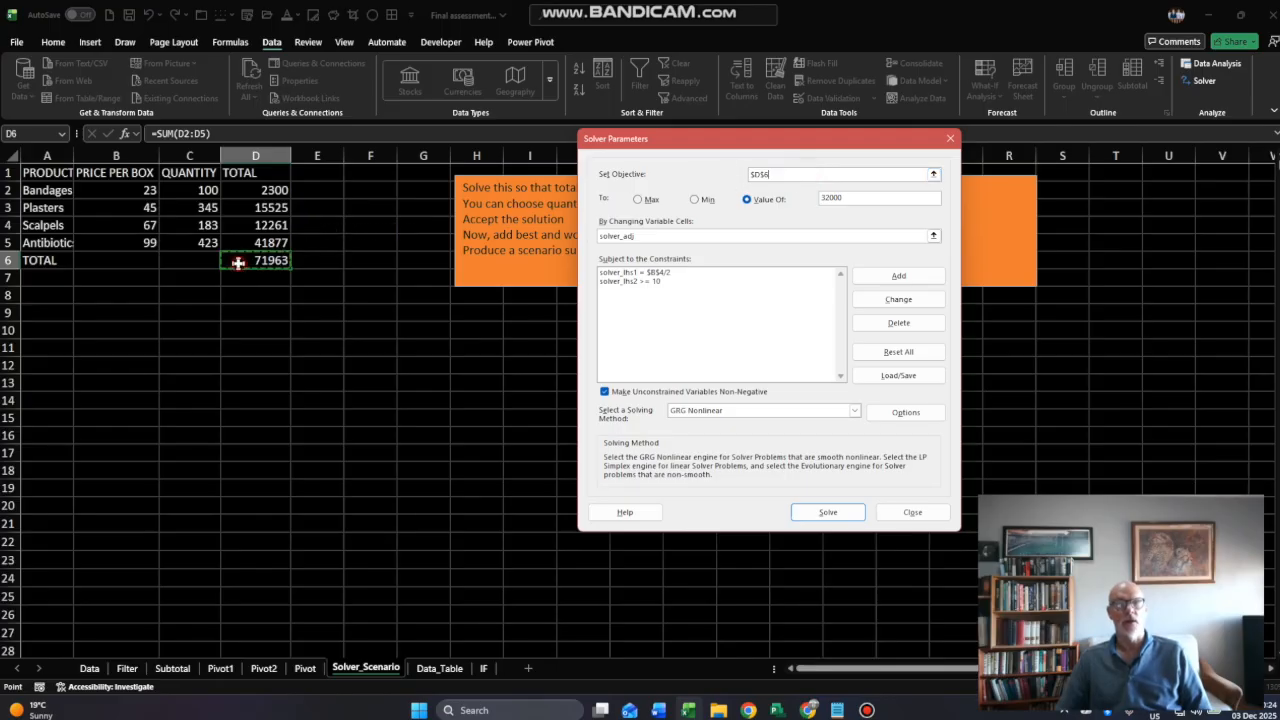
click(849, 198)
text(65000)
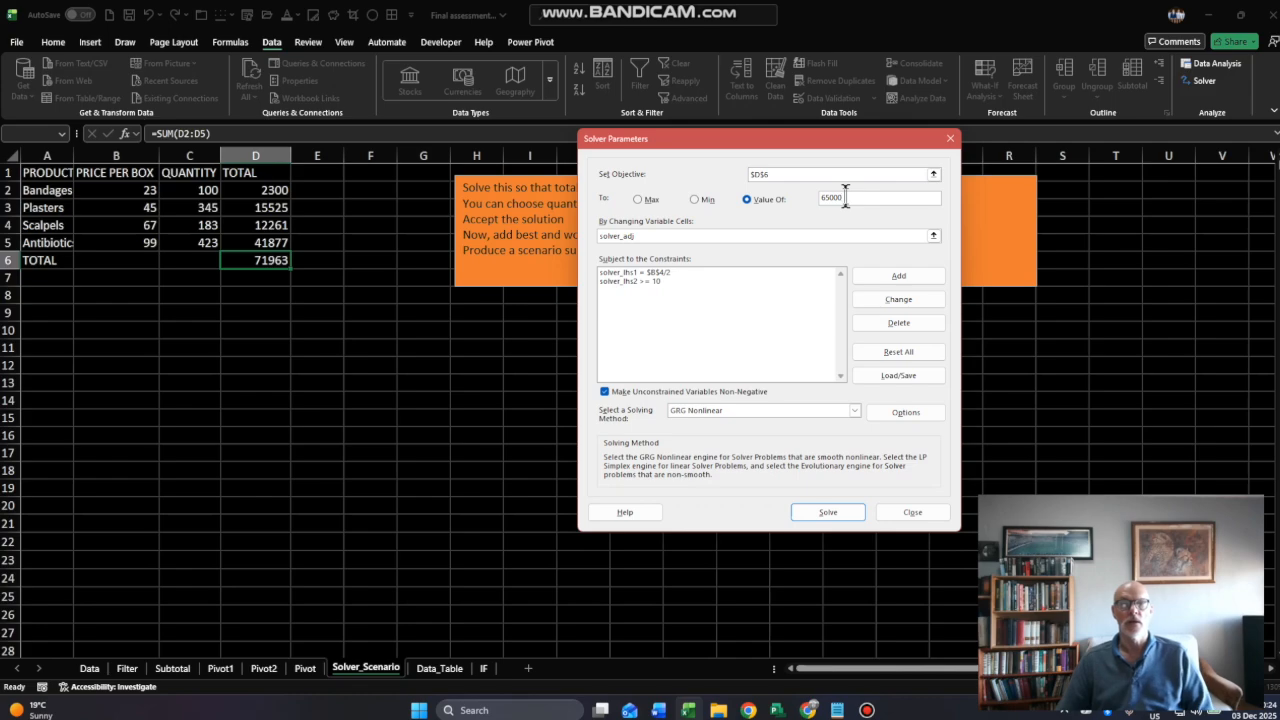
- Set Solver's changing variable cells to the quantities in C2:C5
click(665, 235)
click(662, 239)
drag(660, 236, 600, 236)
drag(203, 190, 200, 243)
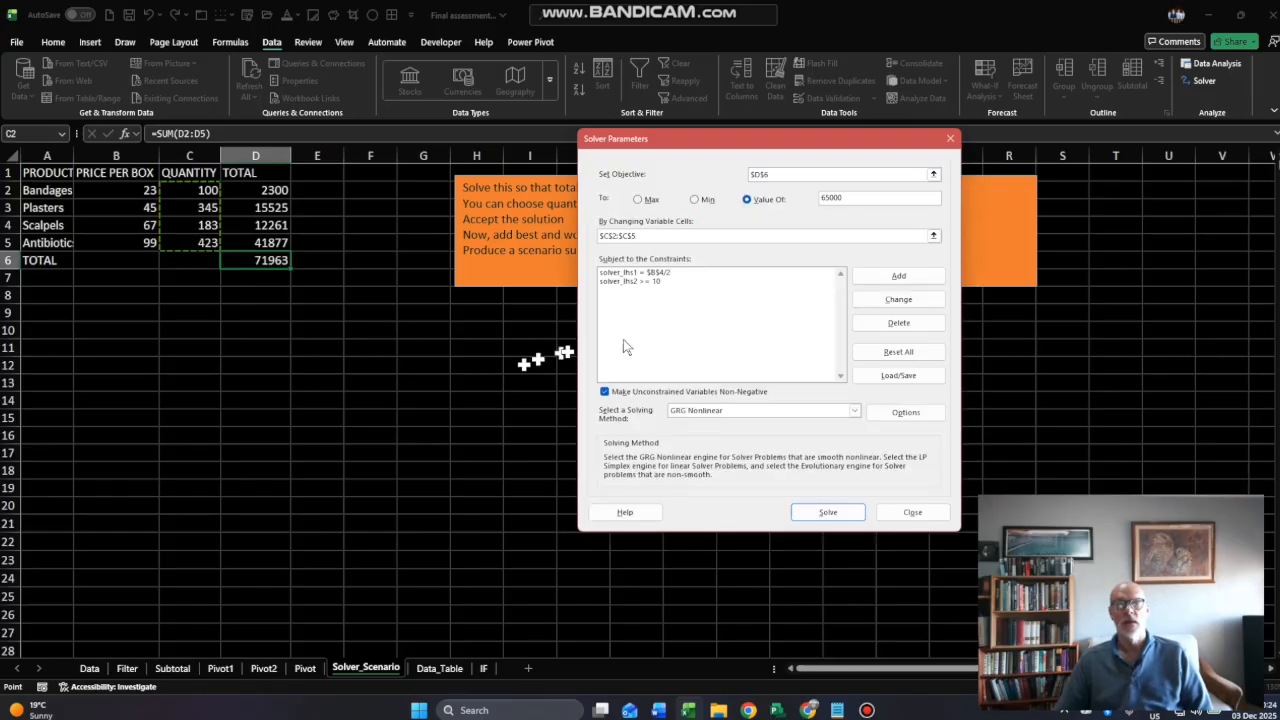
- Delete both existing constraints from the Solver model, then solve it and keep the Solver solution
click(642, 282)
click(891, 326)
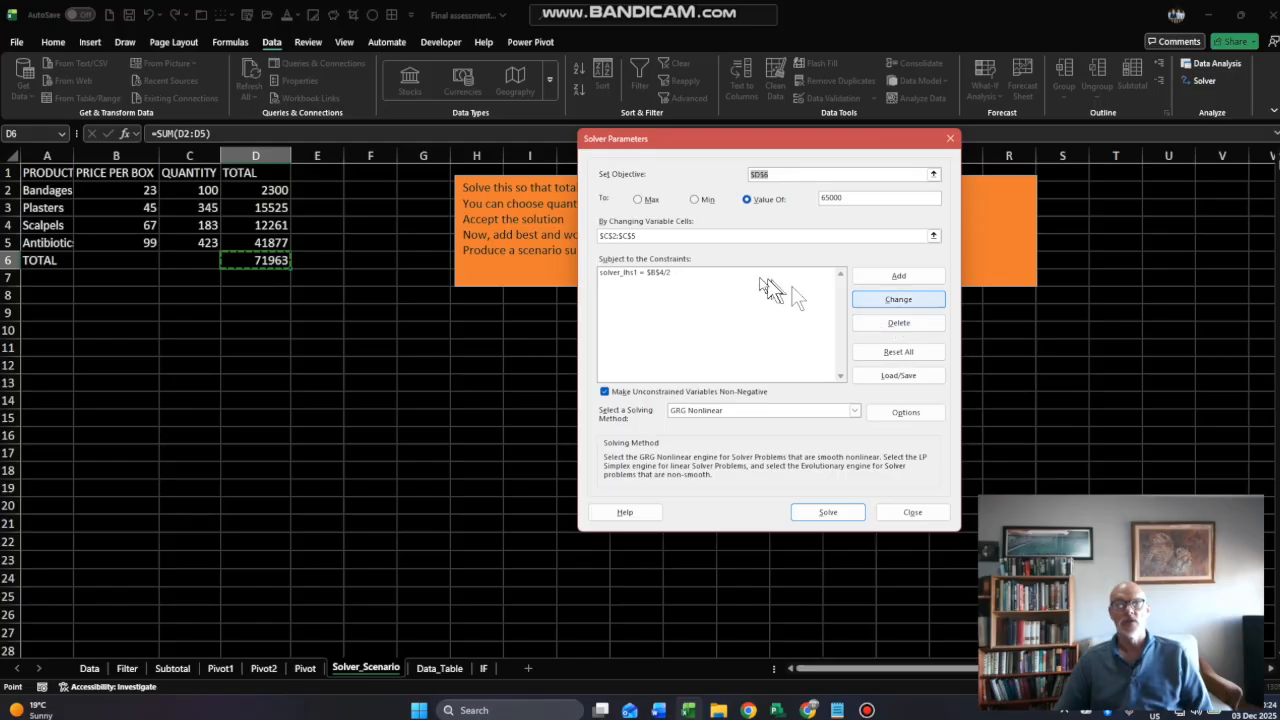
click(720, 275)
click(893, 323)
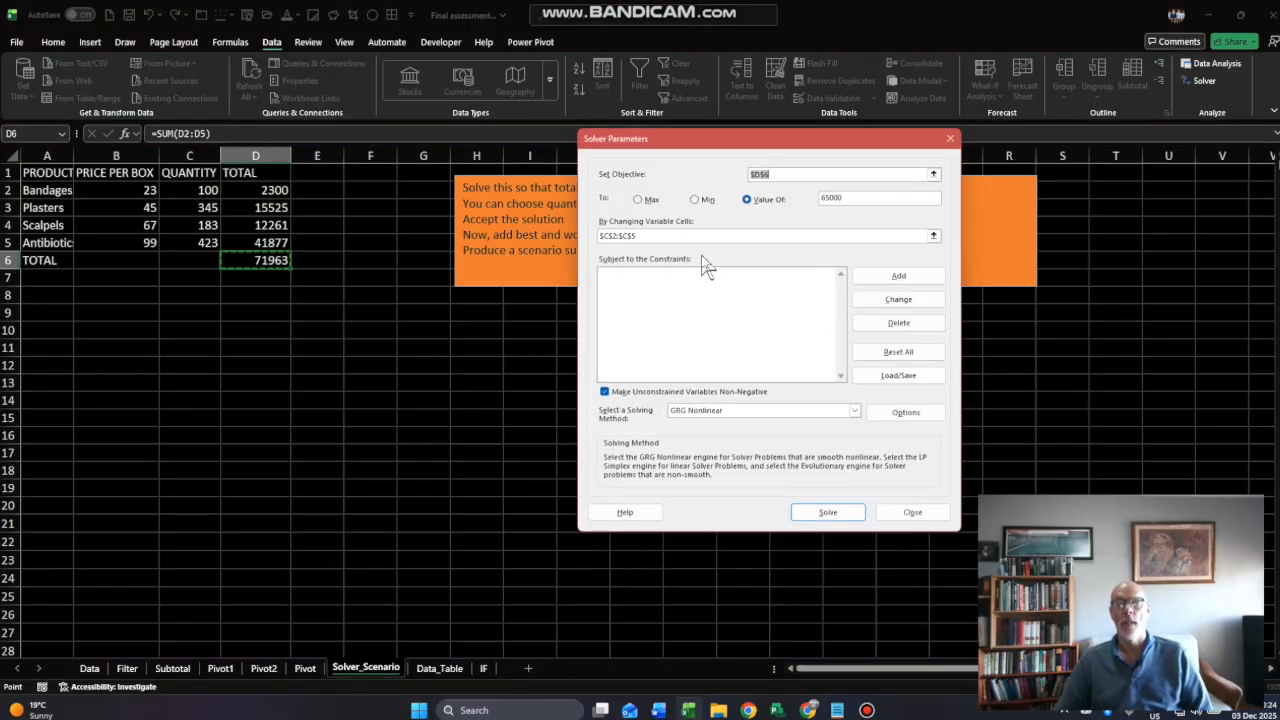
click(828, 512)
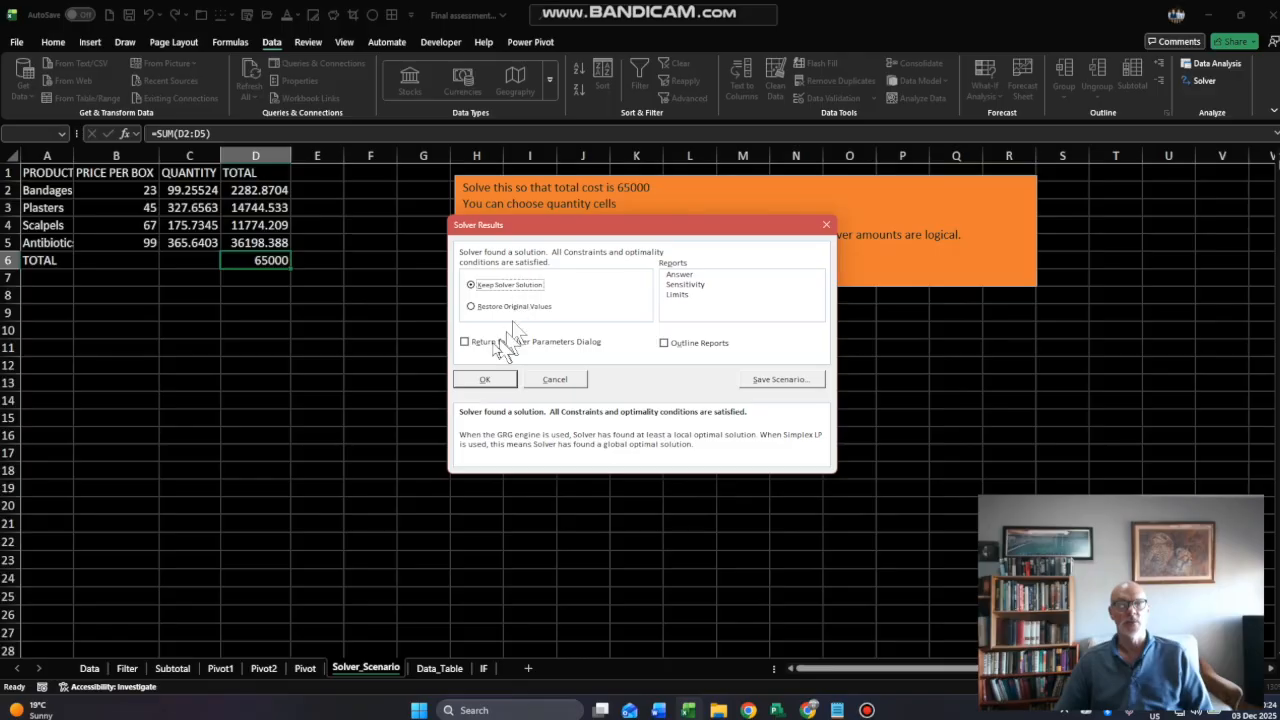
click(487, 382)
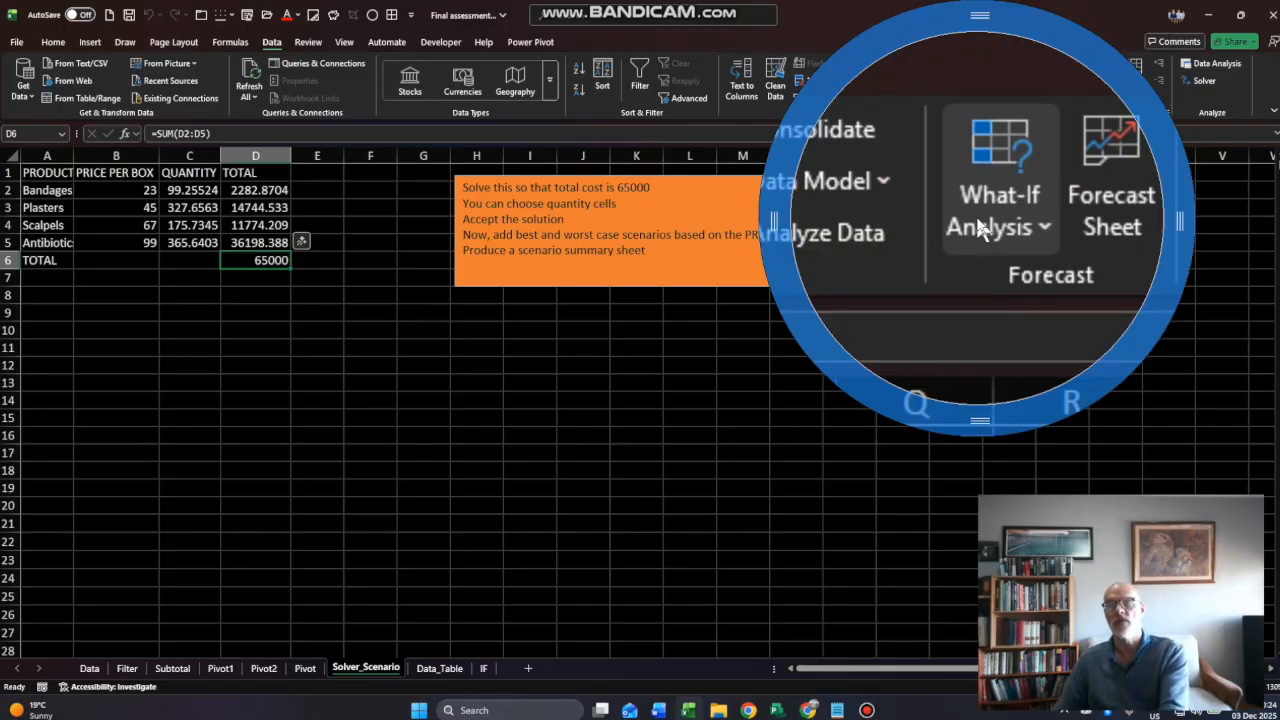
- Add a scenario named "Best Case" in Scenario Manager with the prices in B2:B5 as its changing cells
click(987, 95)
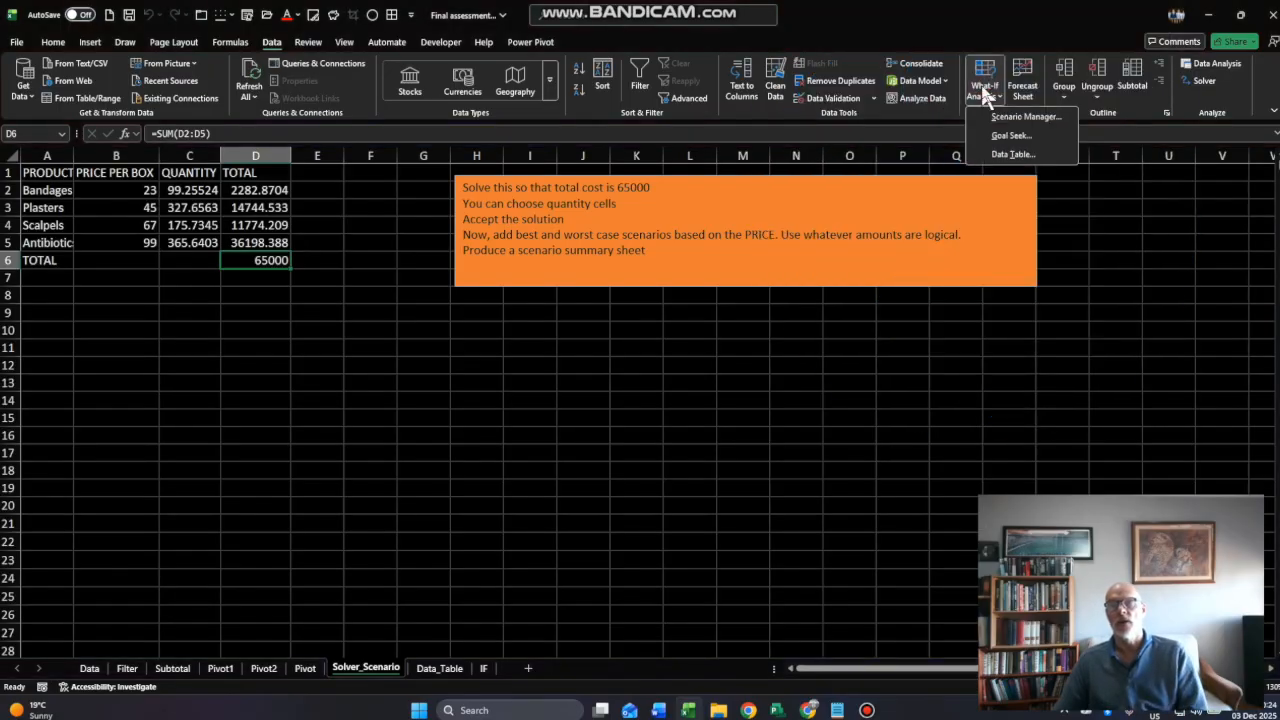
click(997, 116)
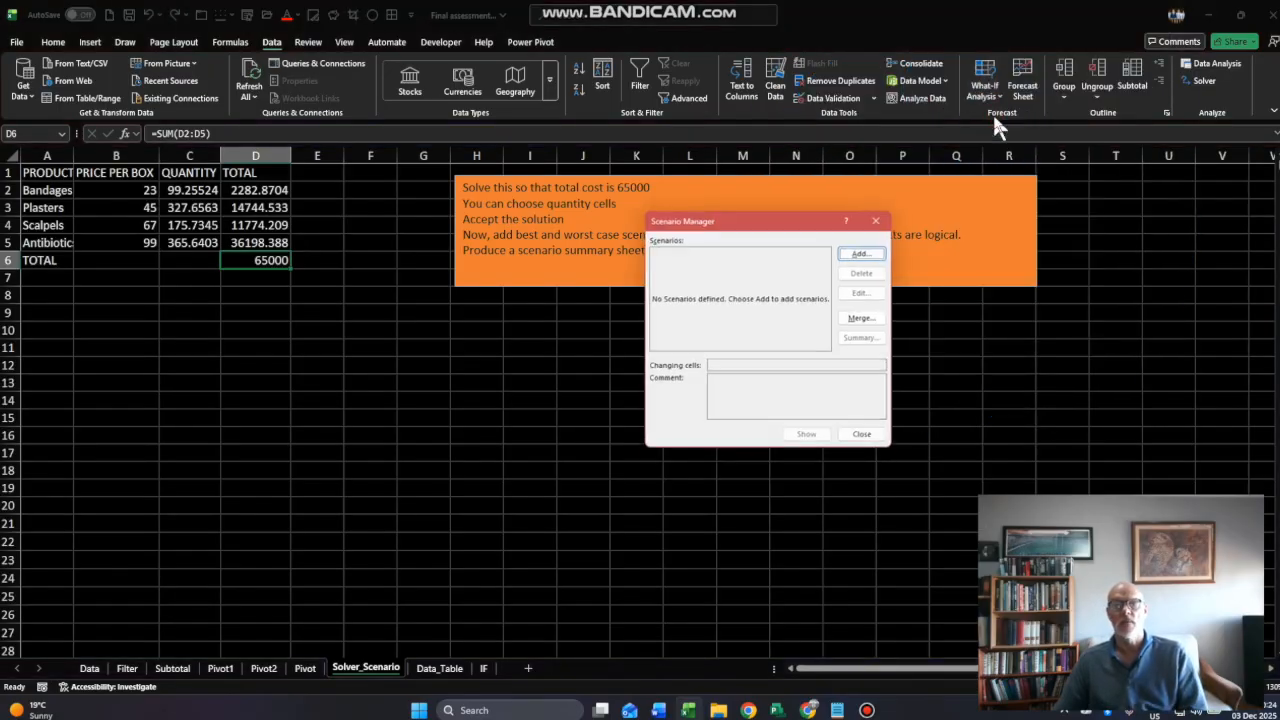
click(863, 255)
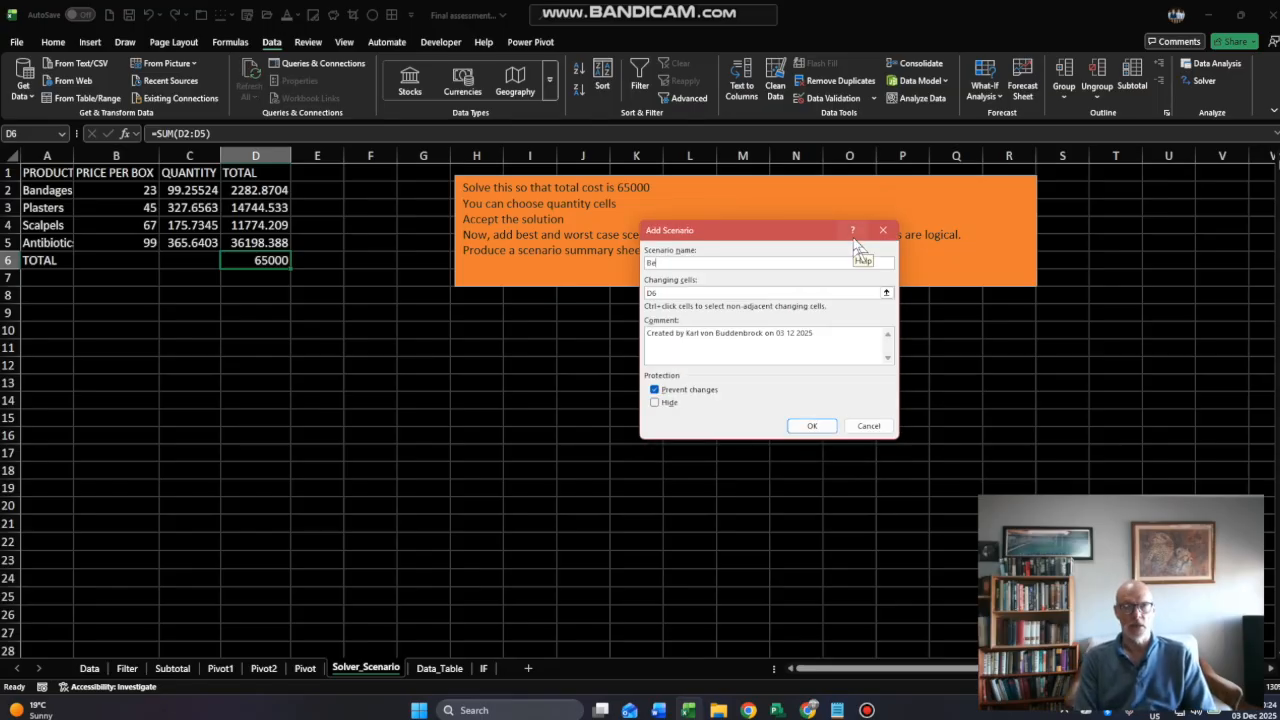
text(Best Case)
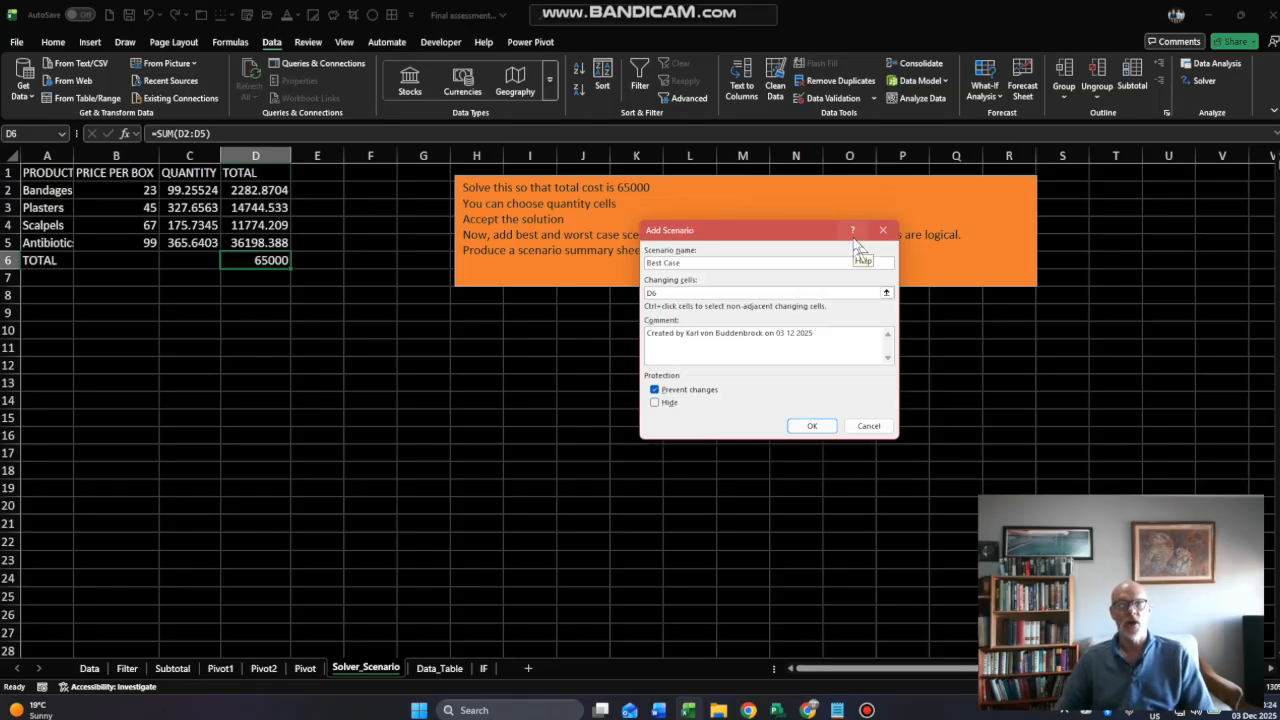
click(668, 293)
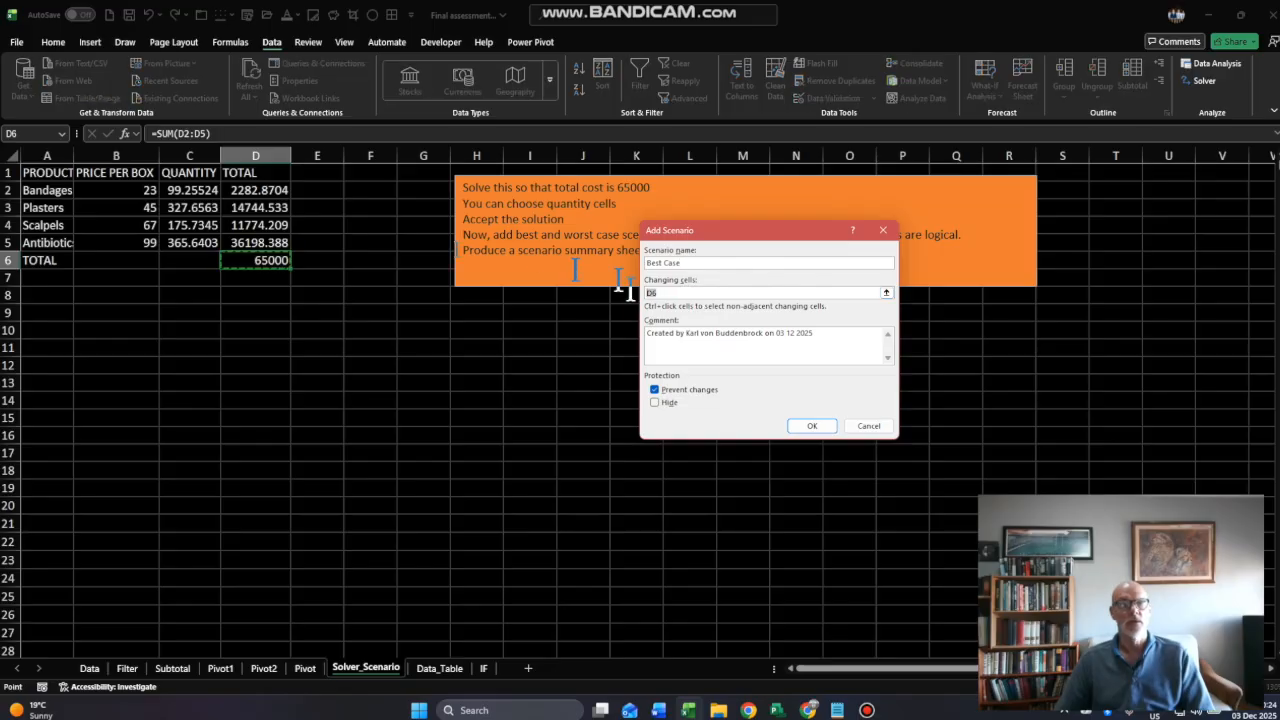
drag(106, 190, 103, 248)
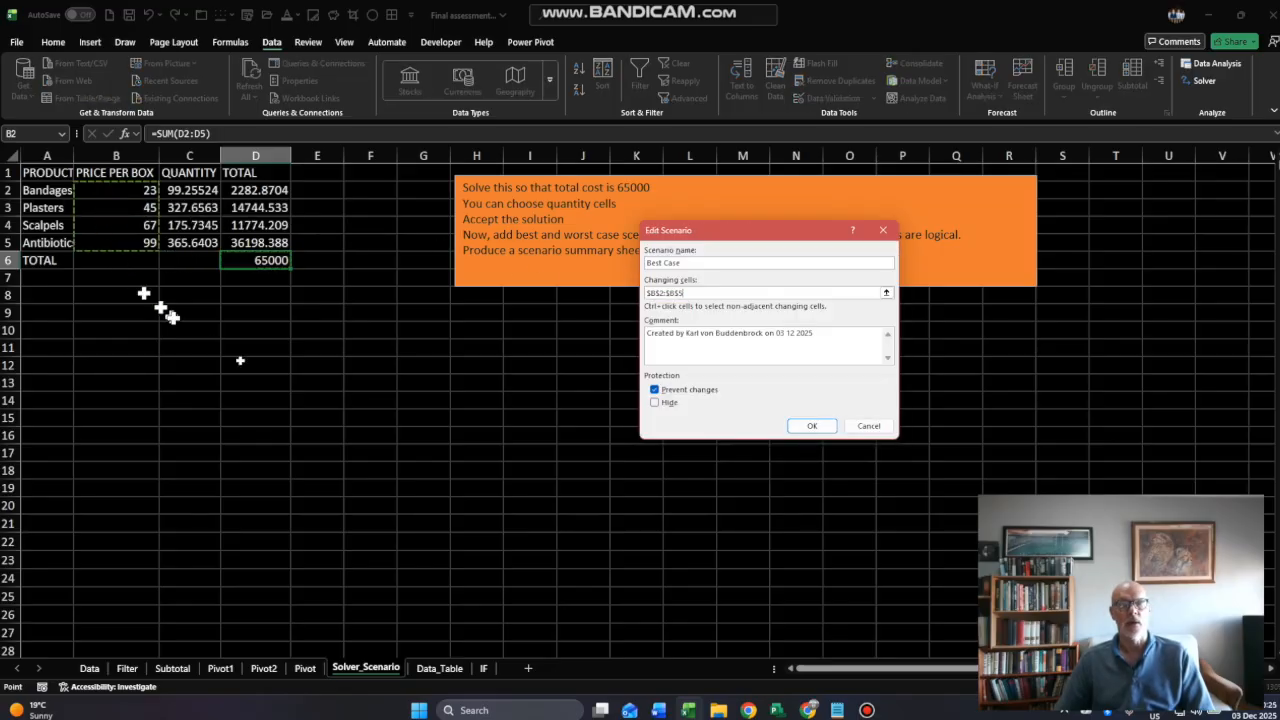
click(812, 425)
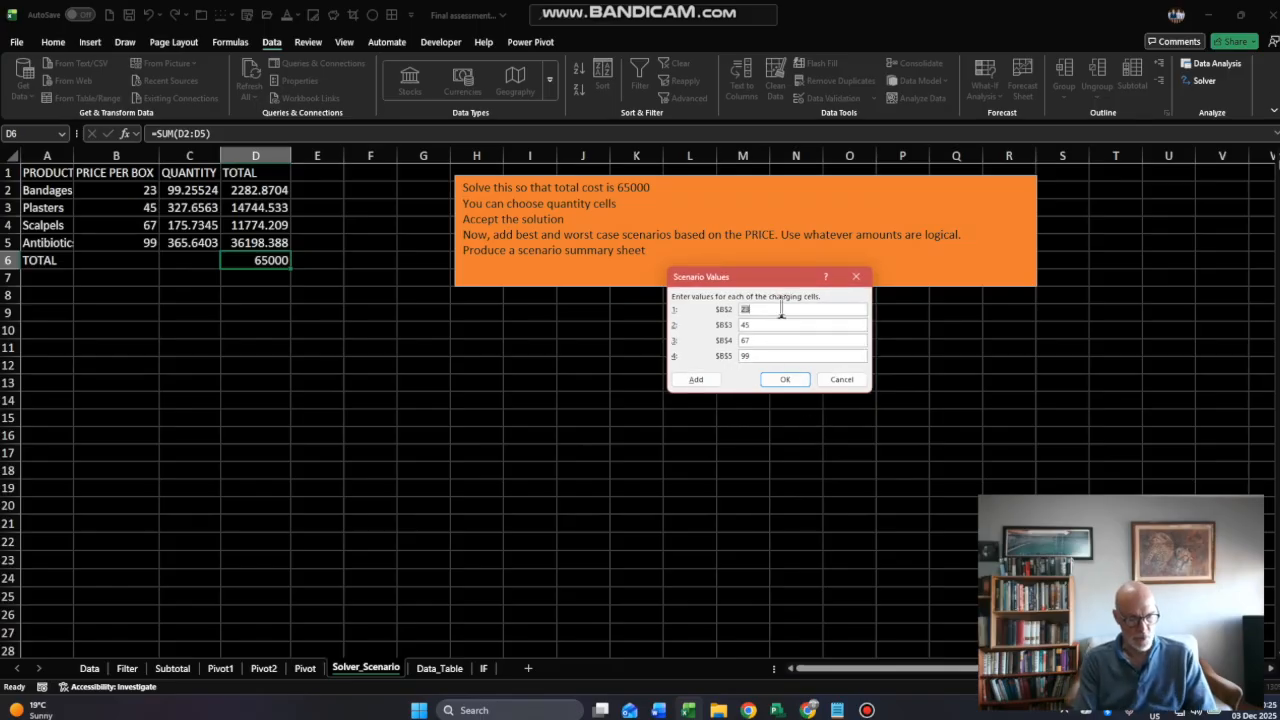
- Set the Best Case scenario values to 16 for B2, 34 for B3, 56 for B4 and 84 for B5
key(Tab)
text(34)
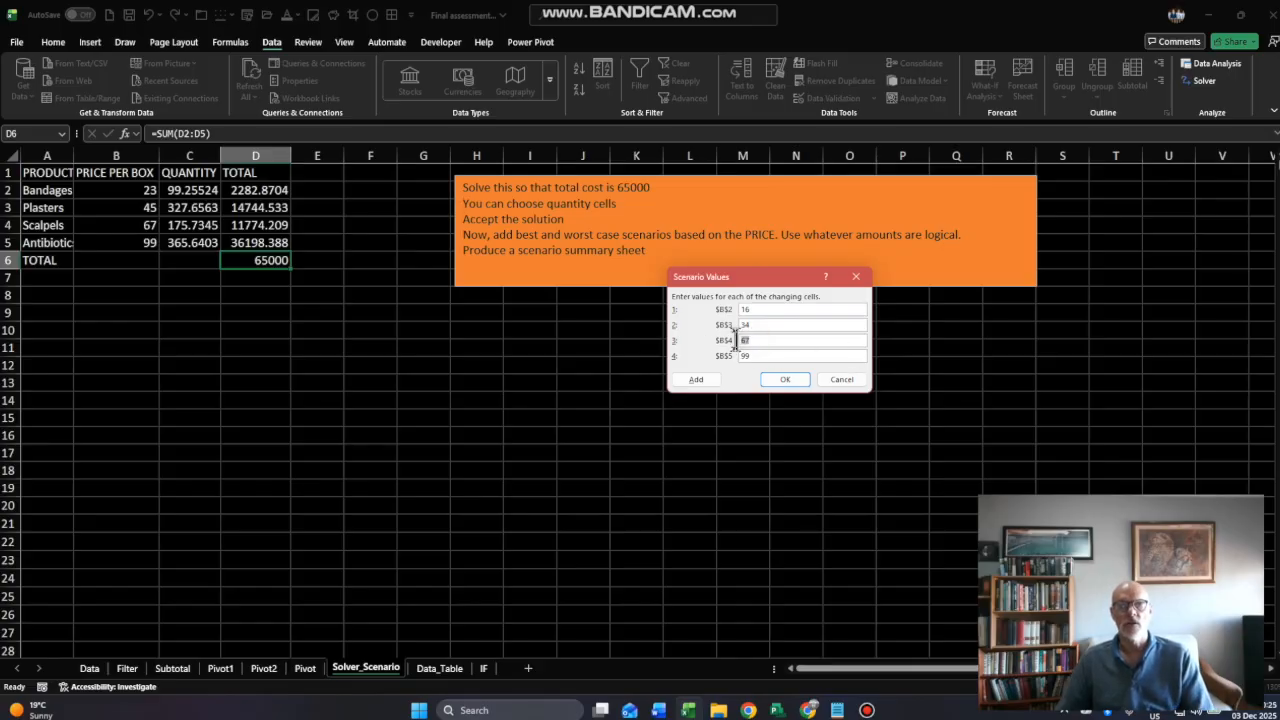
text(5)
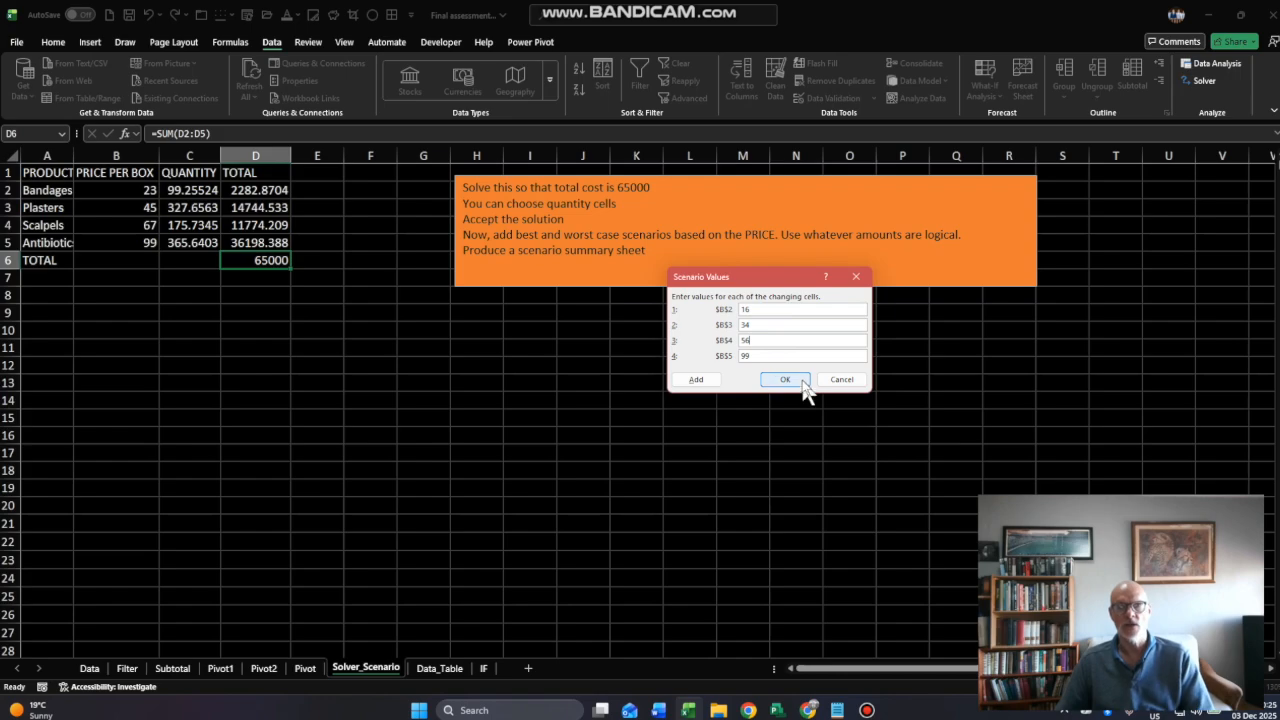
text(6)
key(Tab)
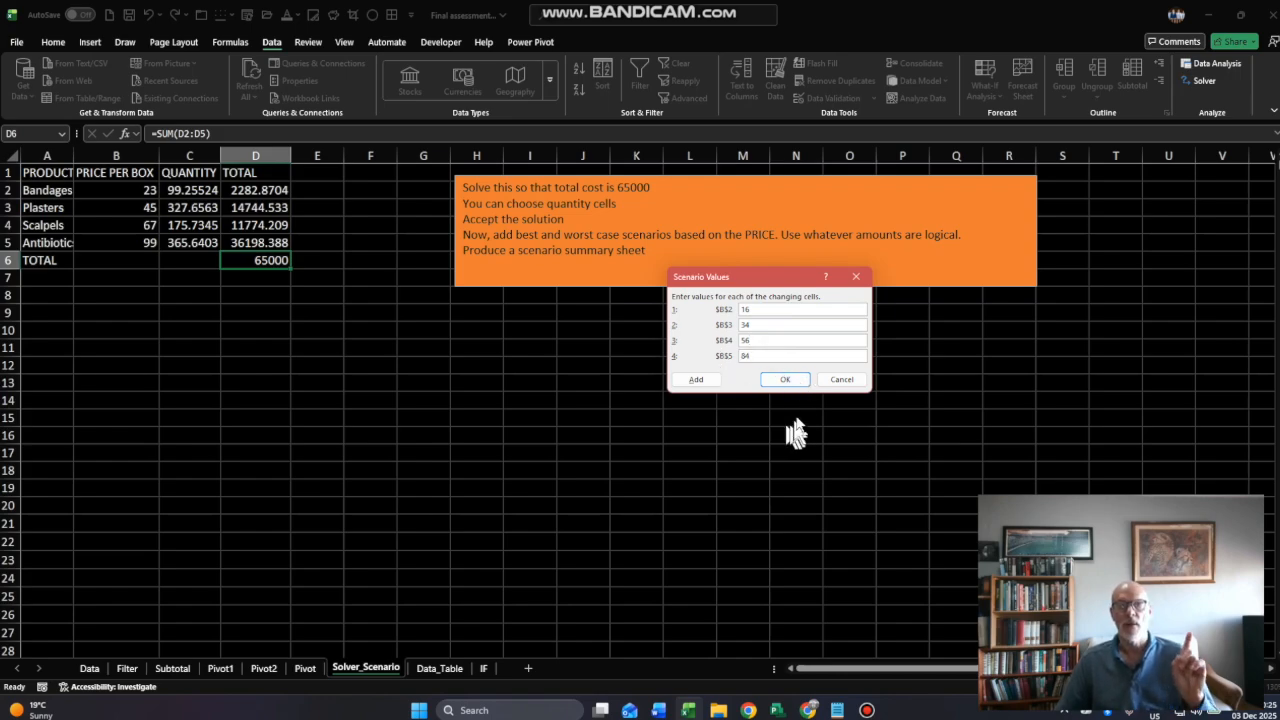
text(84)
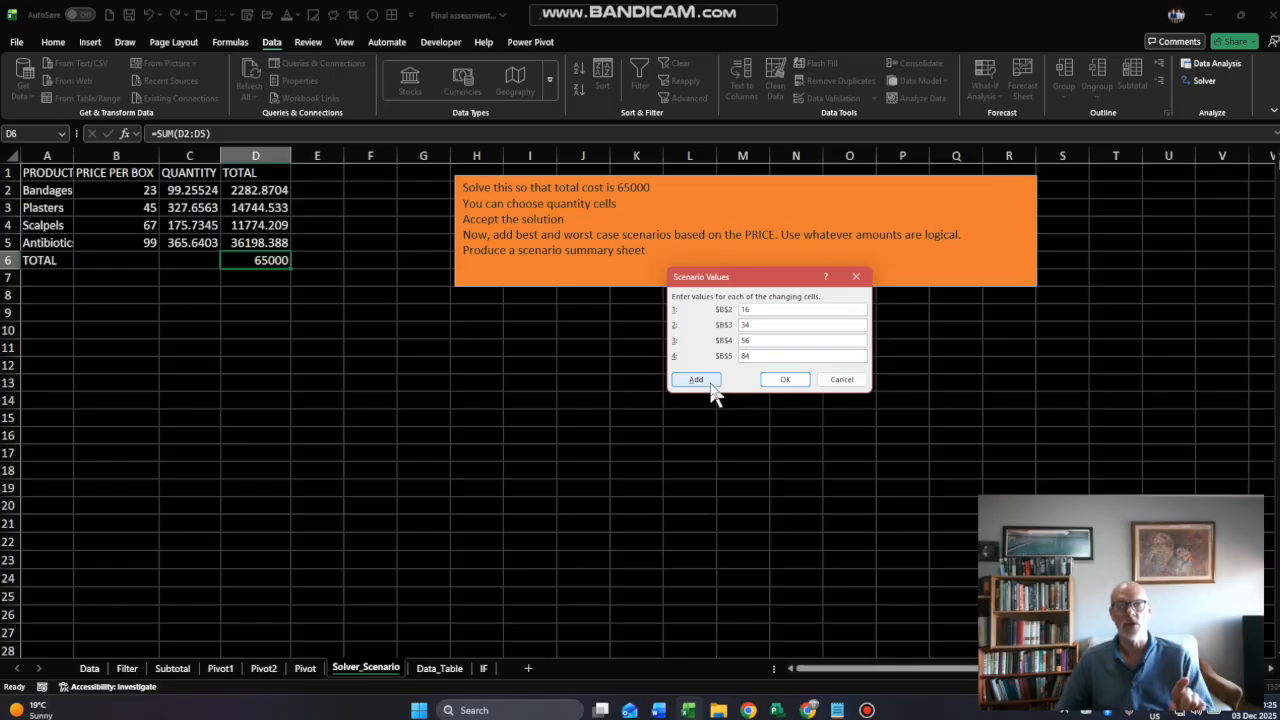
key(super+plus)
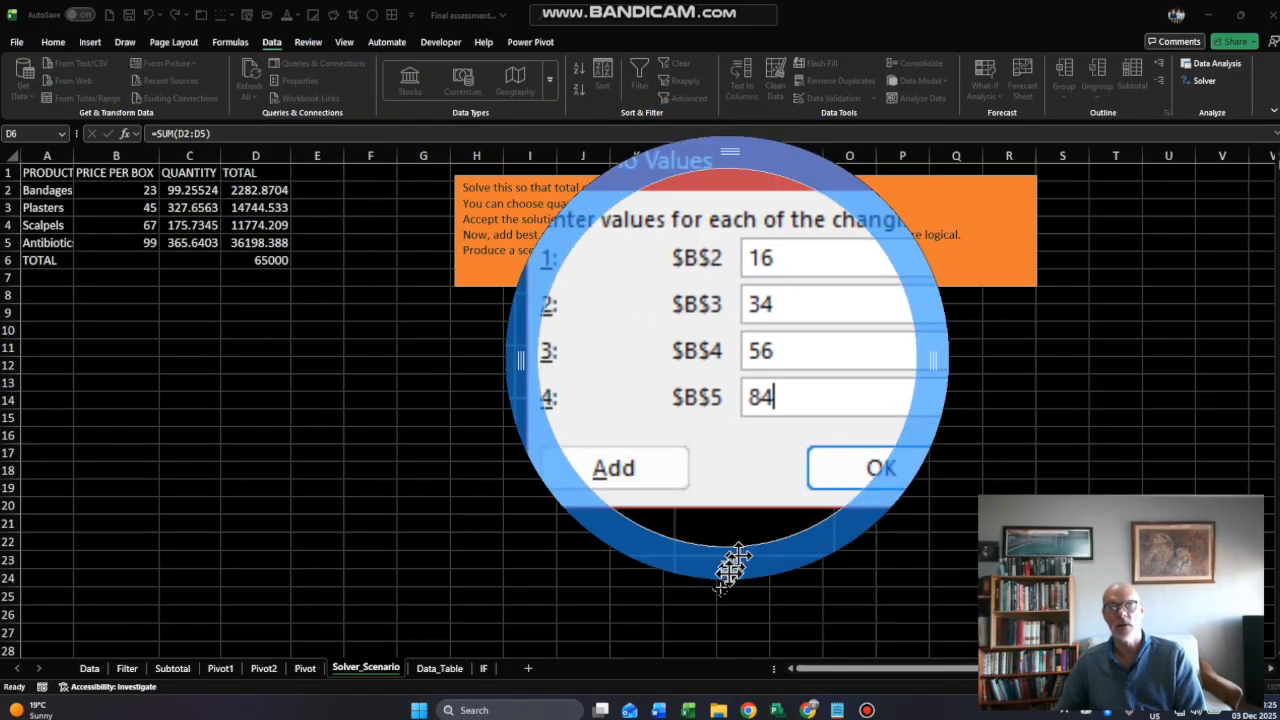
key(super+Escape)
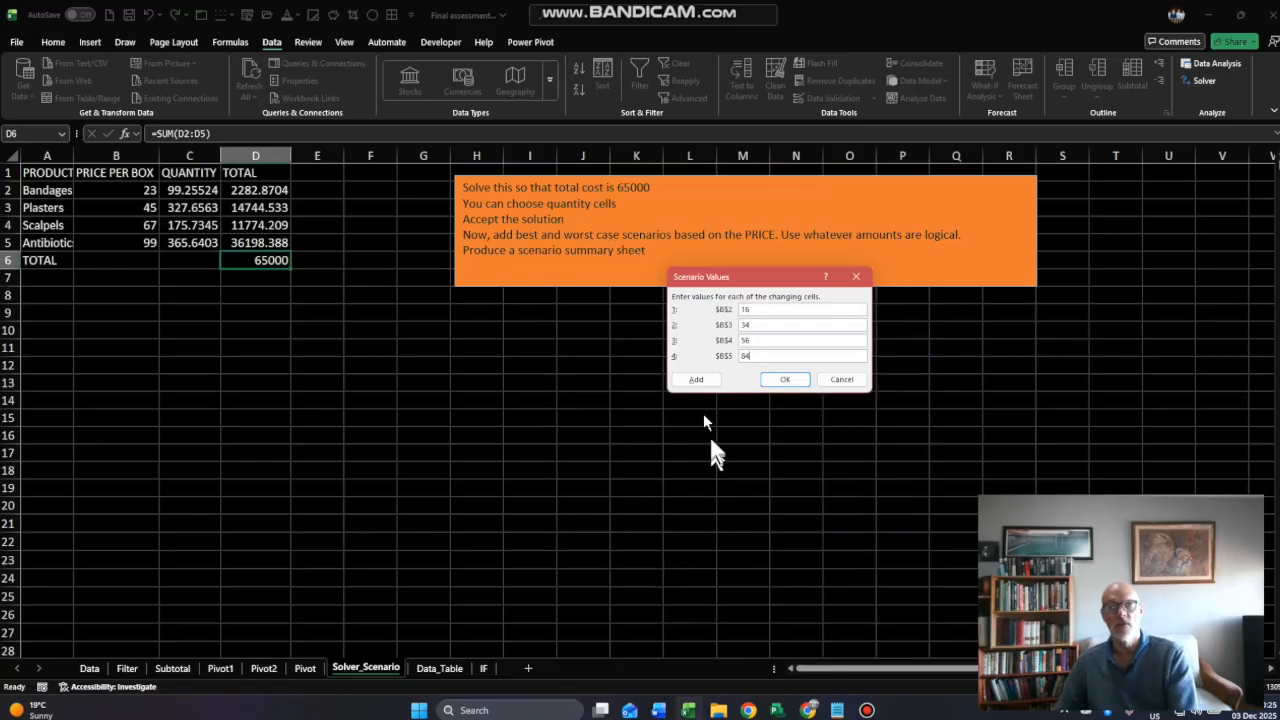
- Add a scenario named "Worst Case" for B2:B5 with the values 45, 67, 70 and 120
click(694, 375)
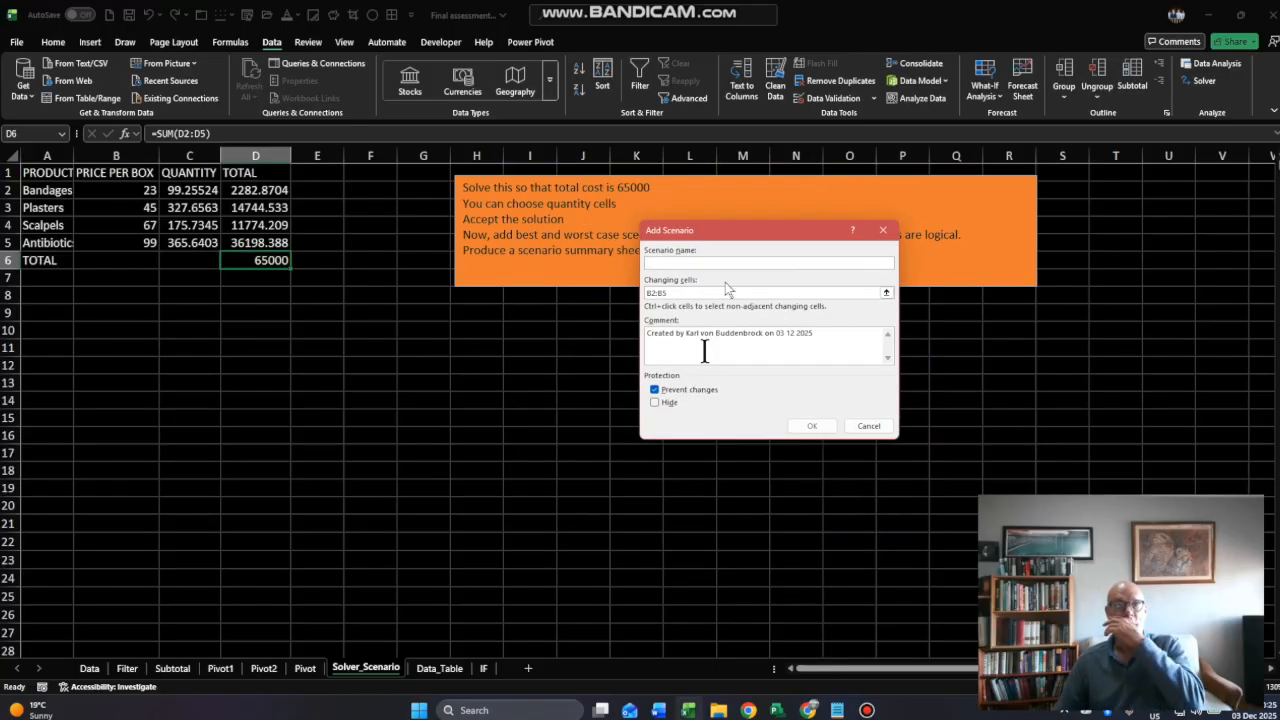
text(Worst)
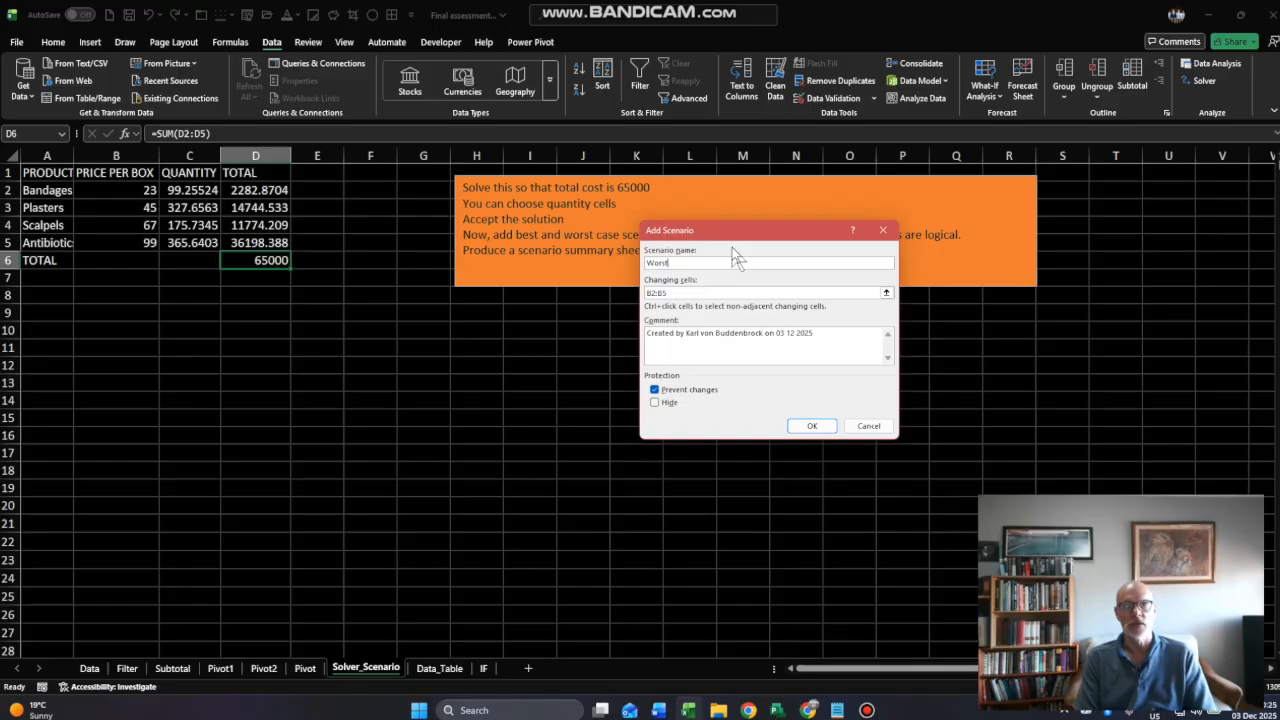
text( Case)
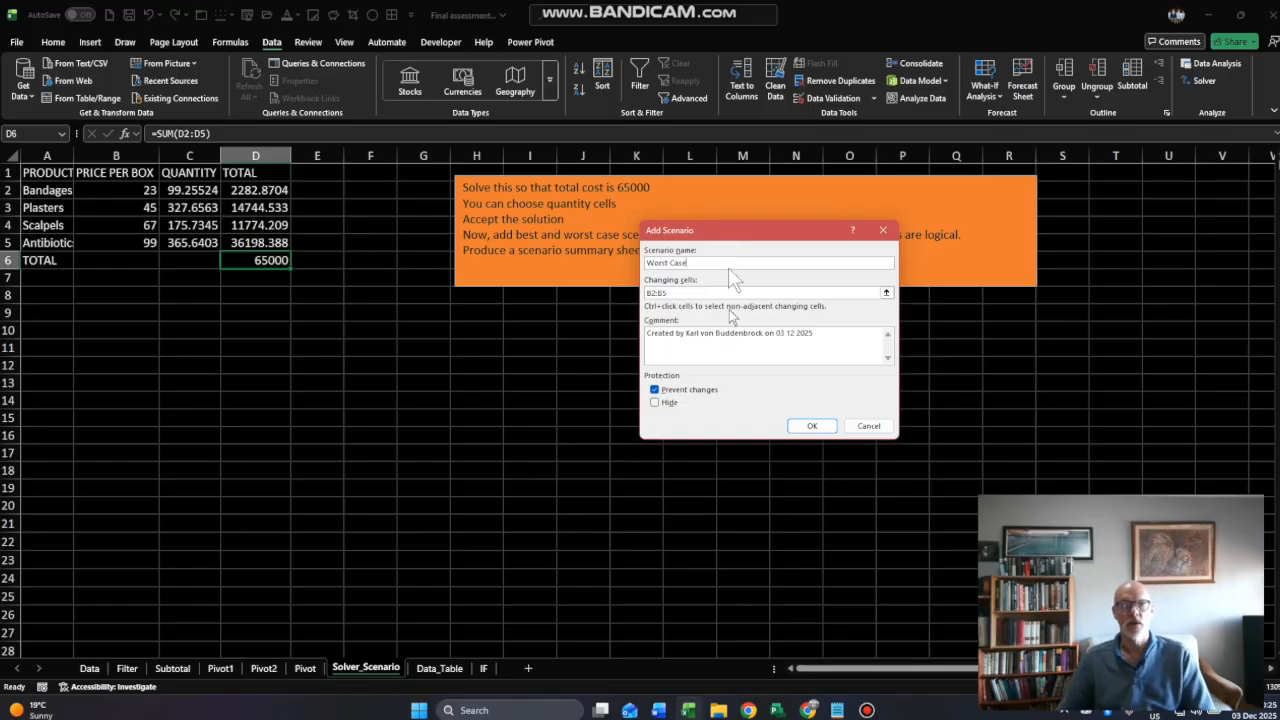
click(810, 427)
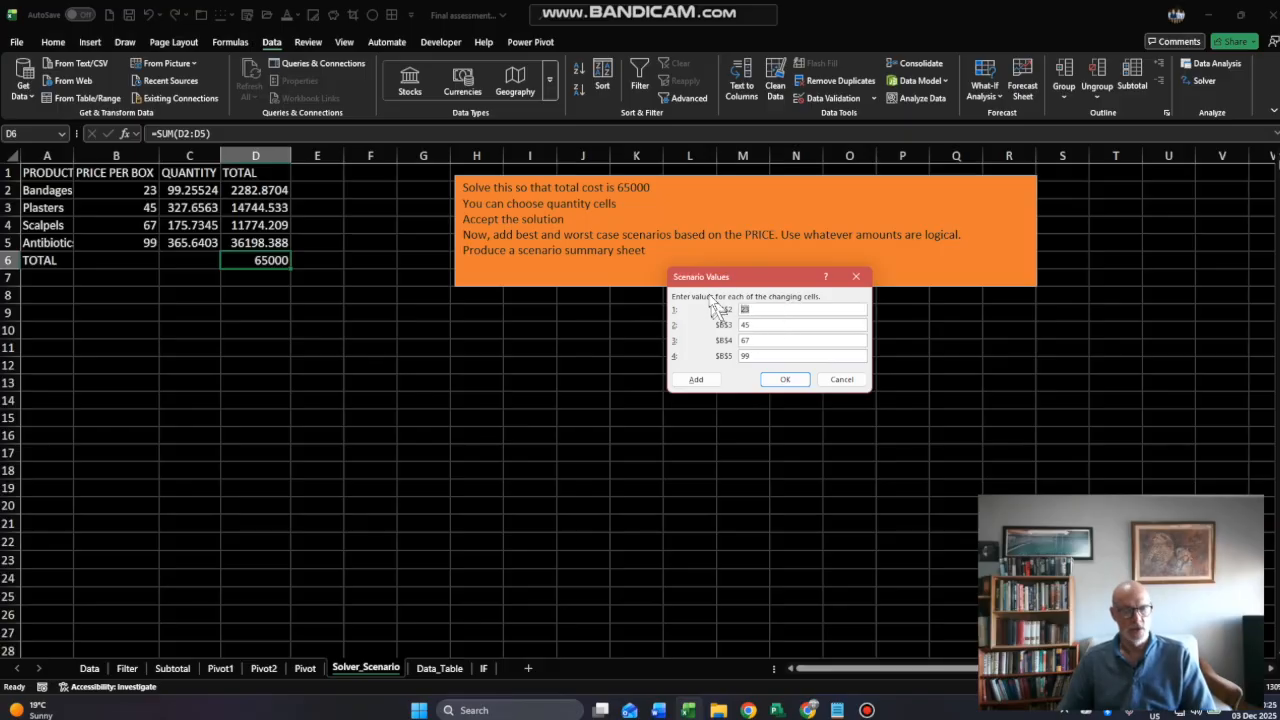
key(Tab)
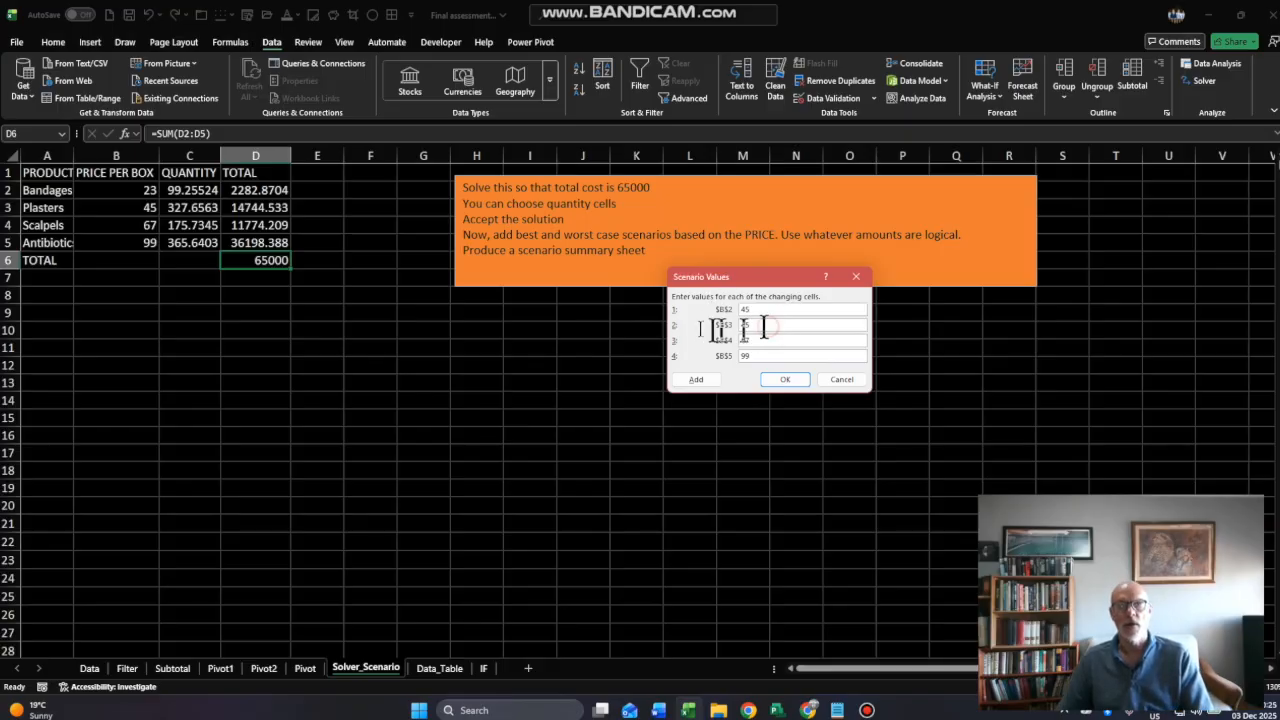
click(757, 341)
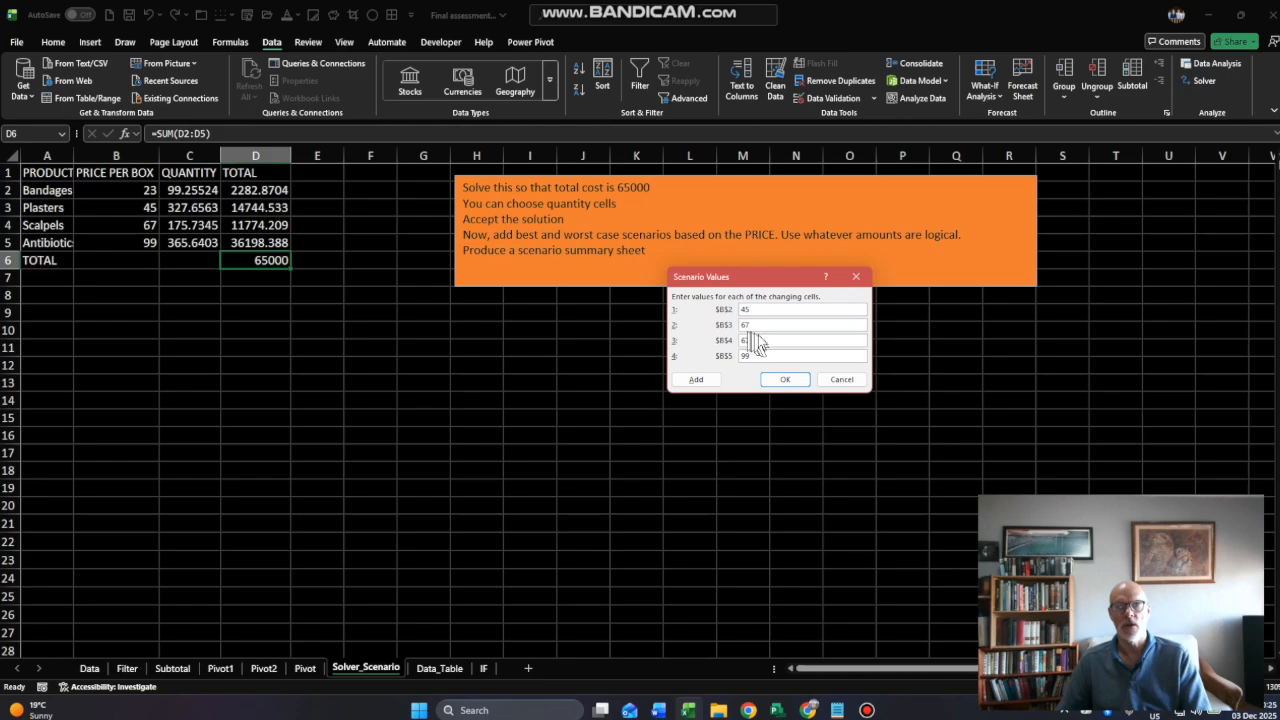
key(Tab)
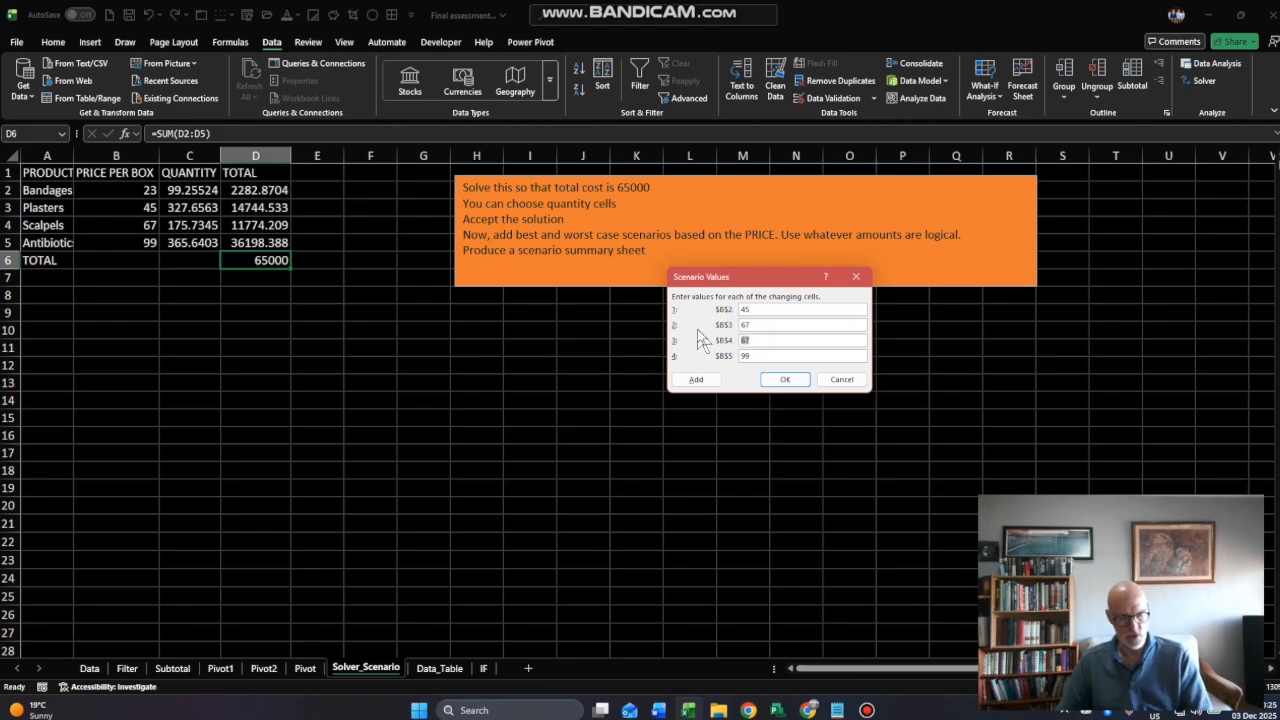
double_click(766, 355)
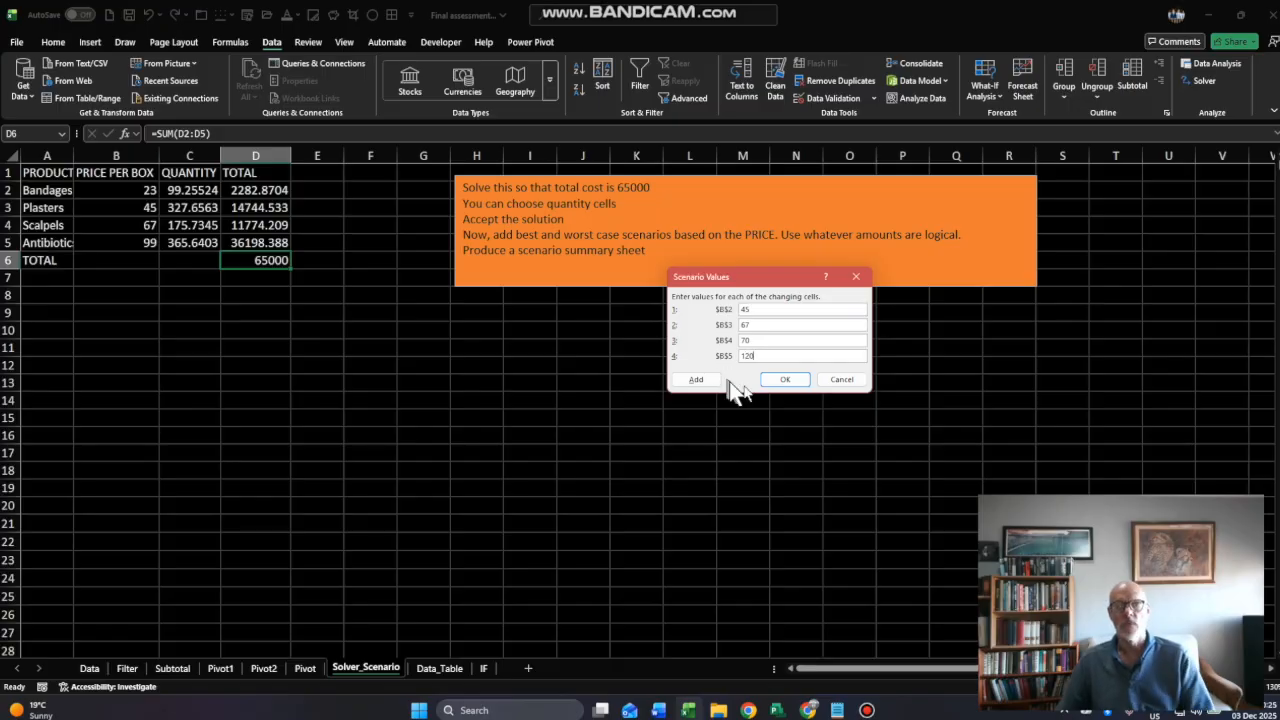
click(784, 380)
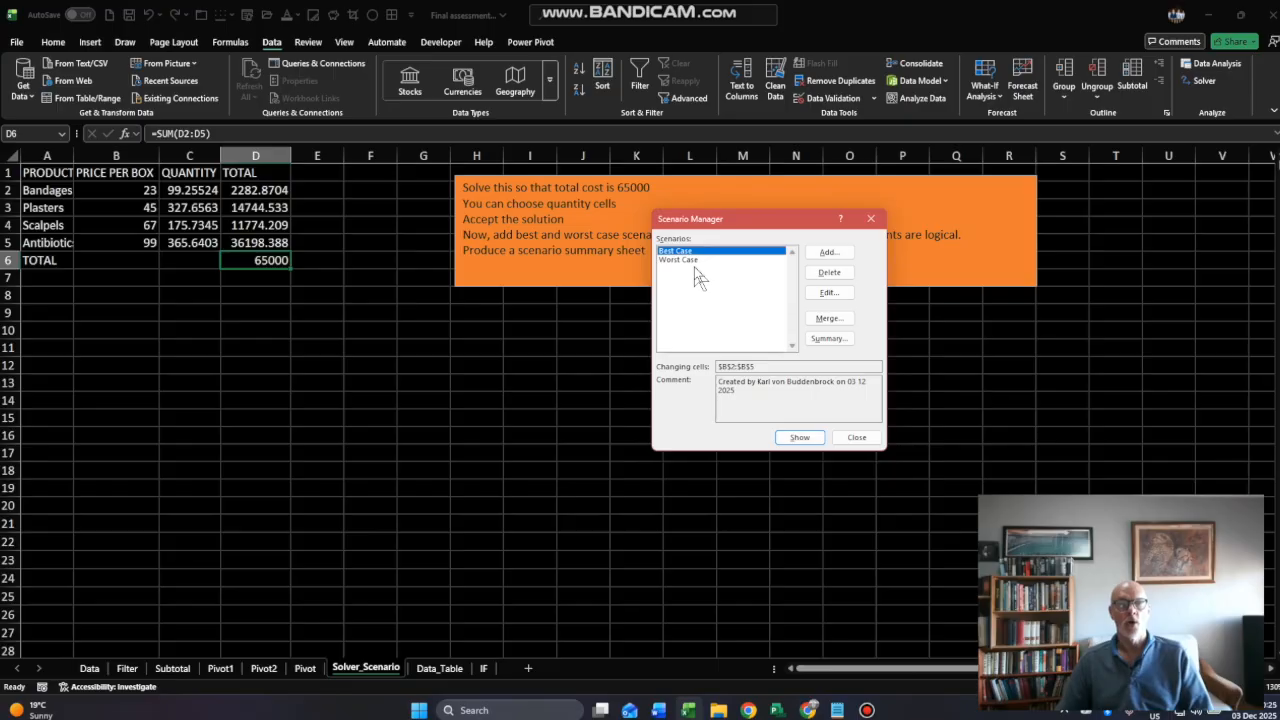
- Create a Scenario summary report with D6 as the result cell
click(818, 339)
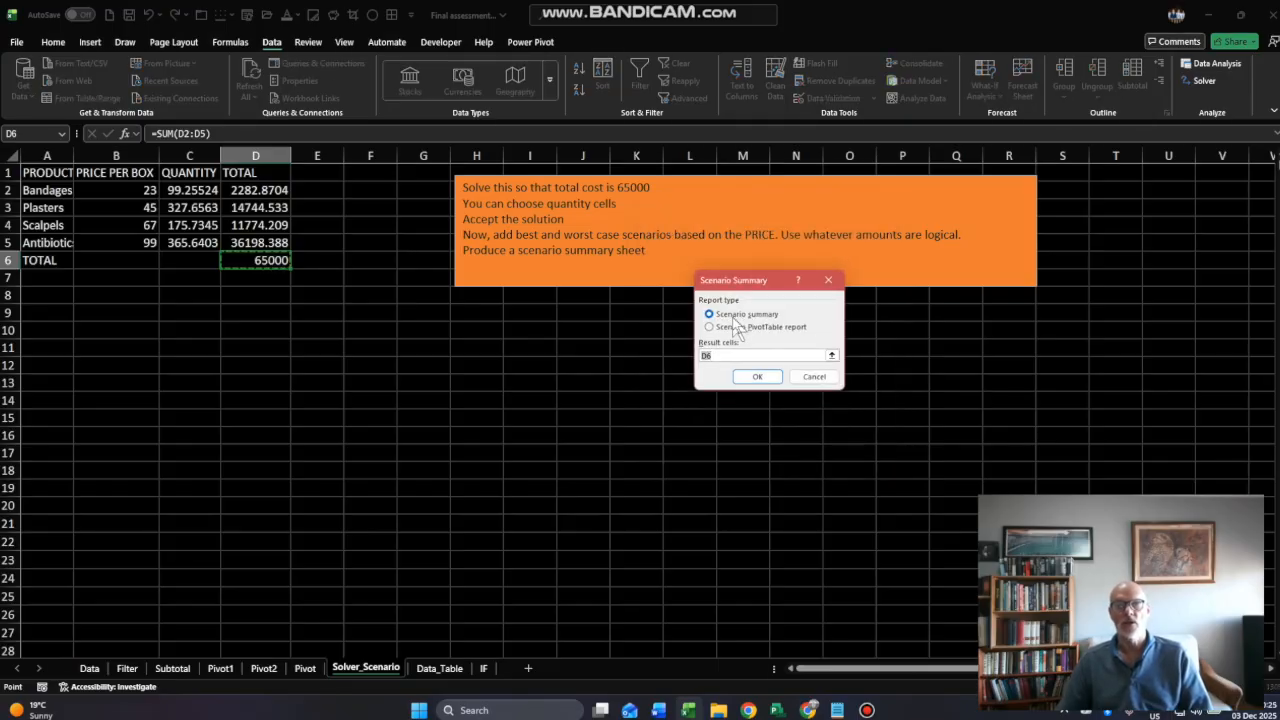
click(740, 373)
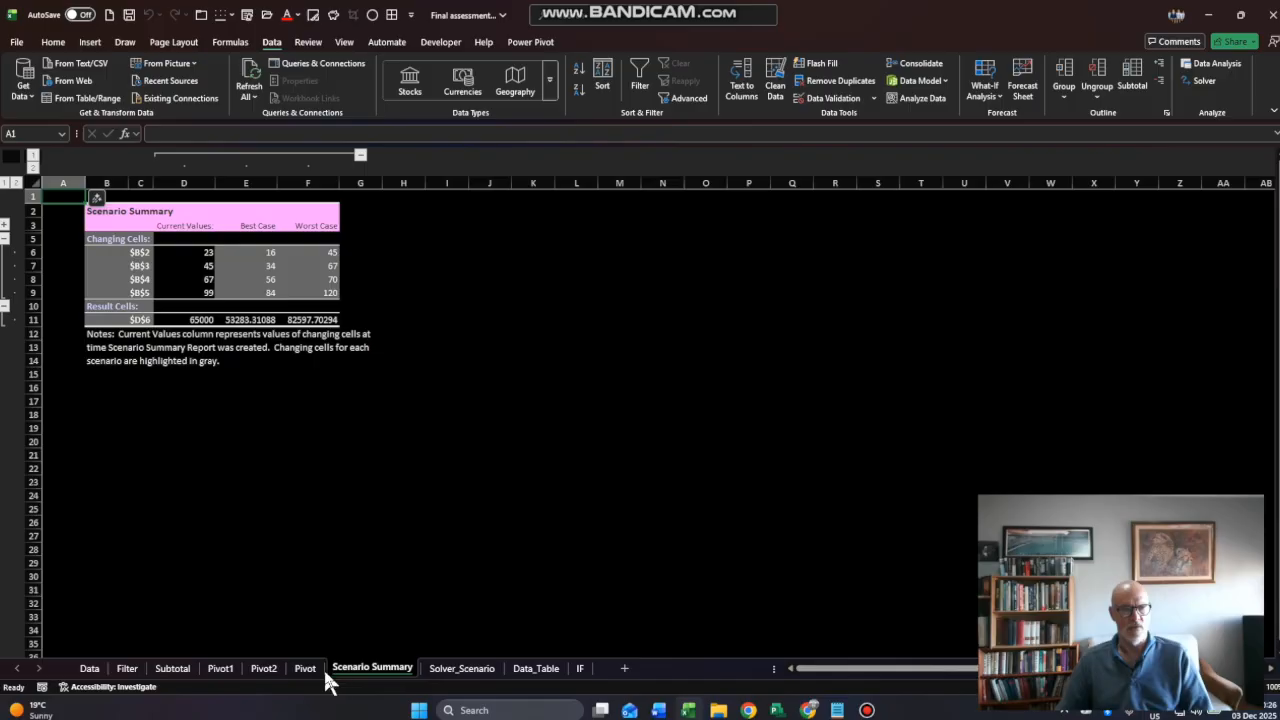
- Copy the labels in A2:A6 of the Solver_Scenario sheet and paste them over the cell references from C6 down in Scenario Summary
click(452, 670)
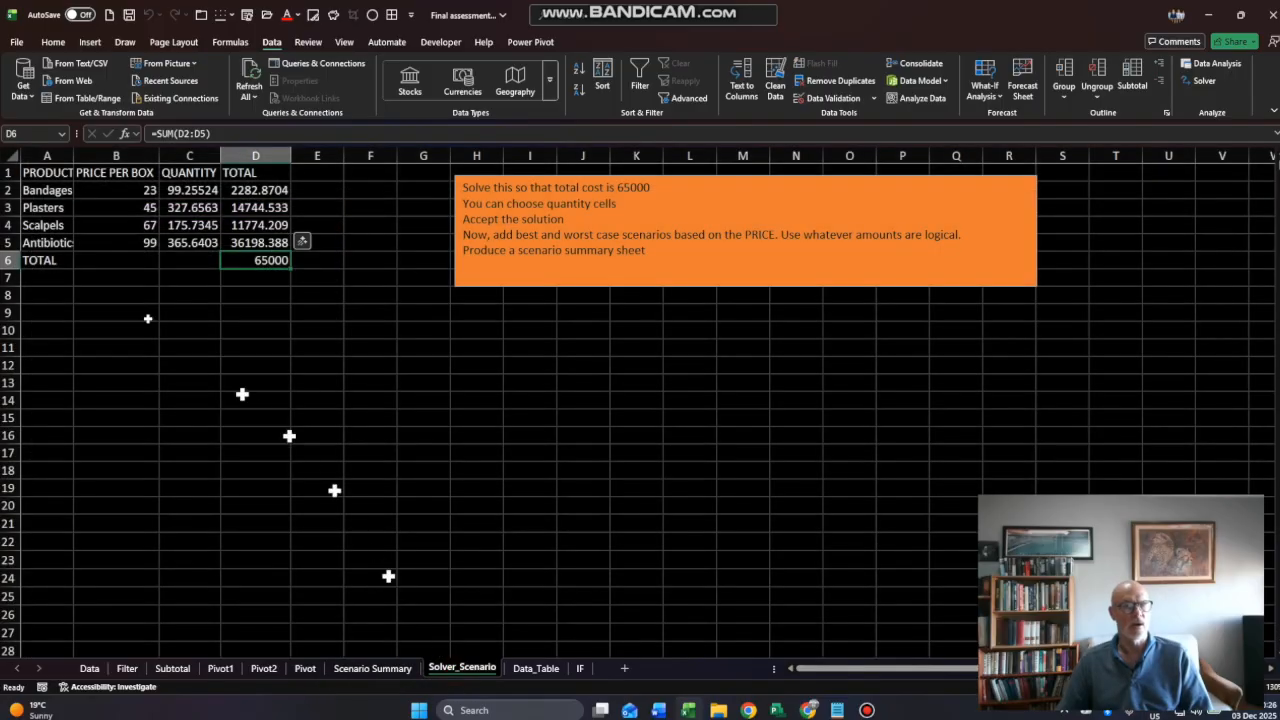
click(62, 191)
drag(62, 191, 50, 260)
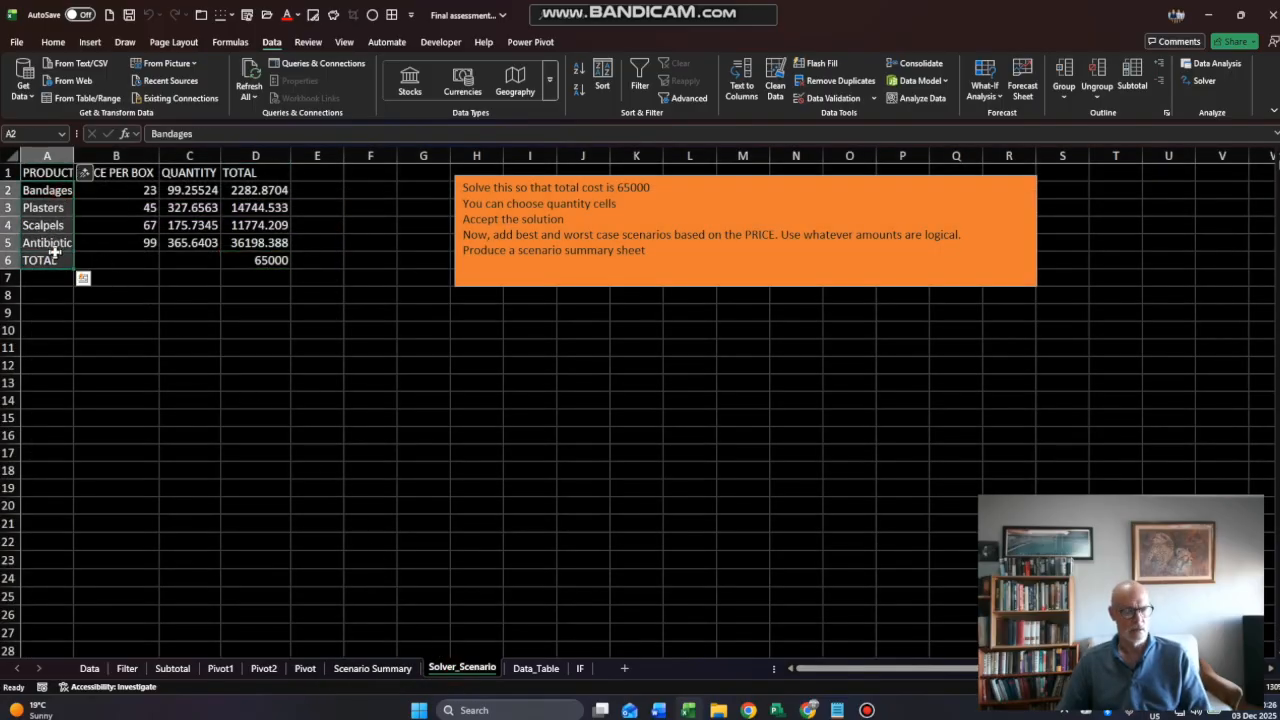
key(ctrl+c)
click(400, 670)
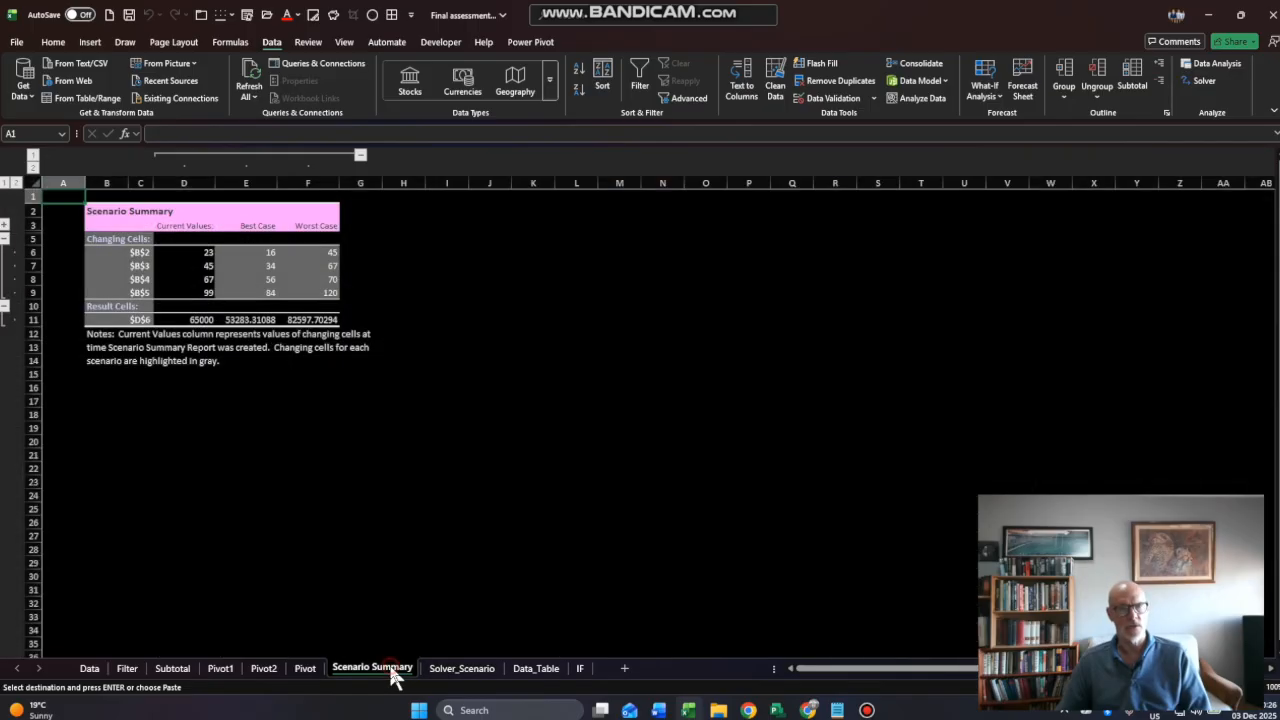
drag(139, 254, 143, 292)
key(ctrl+v)
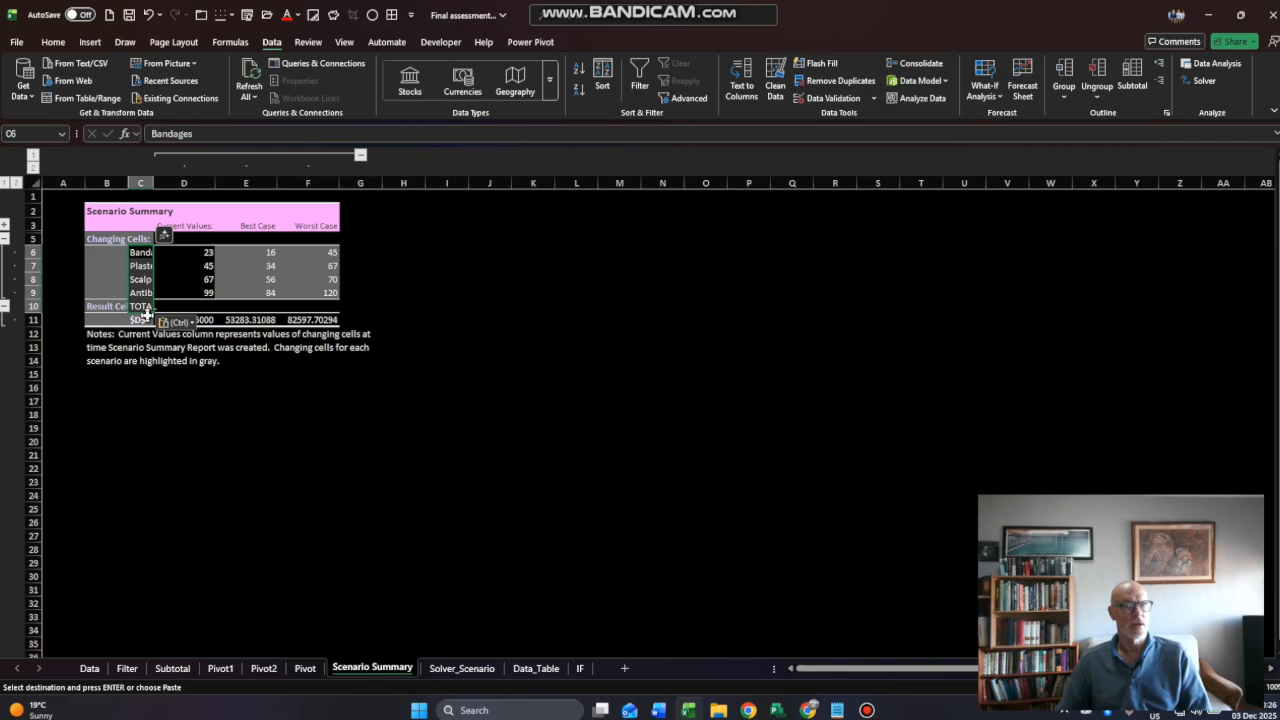
- Move the TOTAL label from C10 to C11, replacing the existing cell reference
click(142, 308)
drag(142, 313, 143, 336)
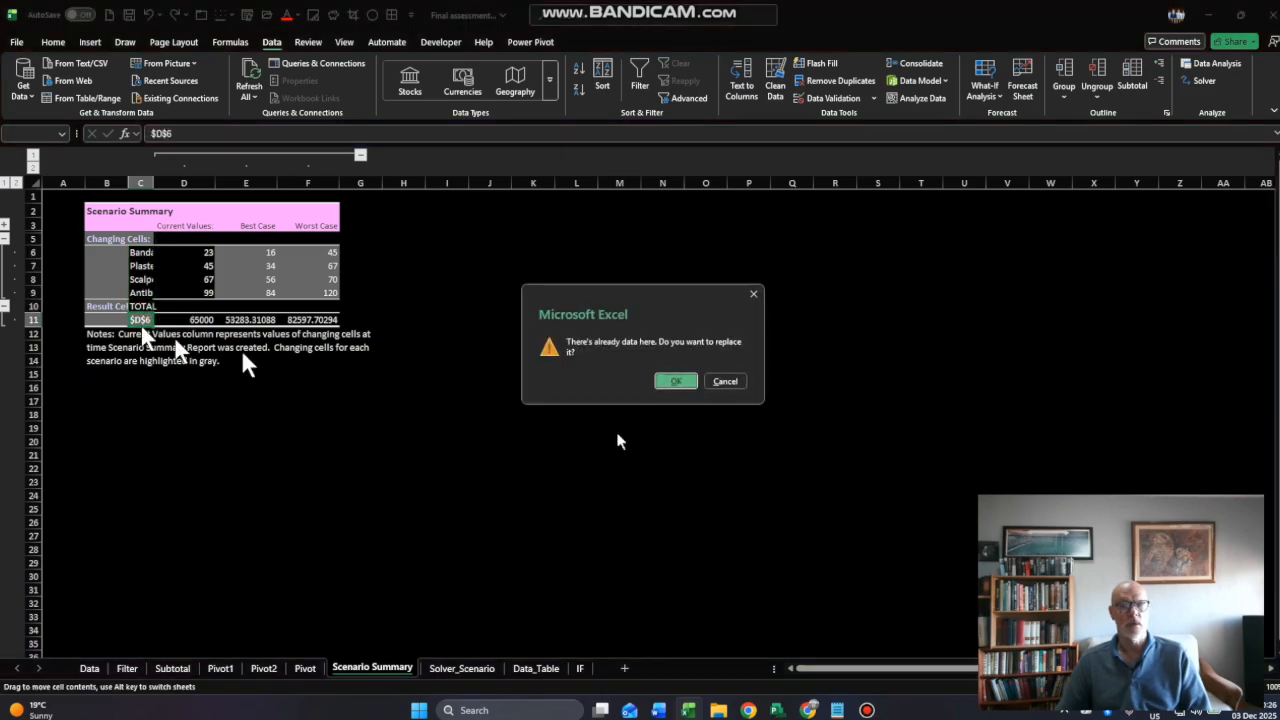
click(683, 383)
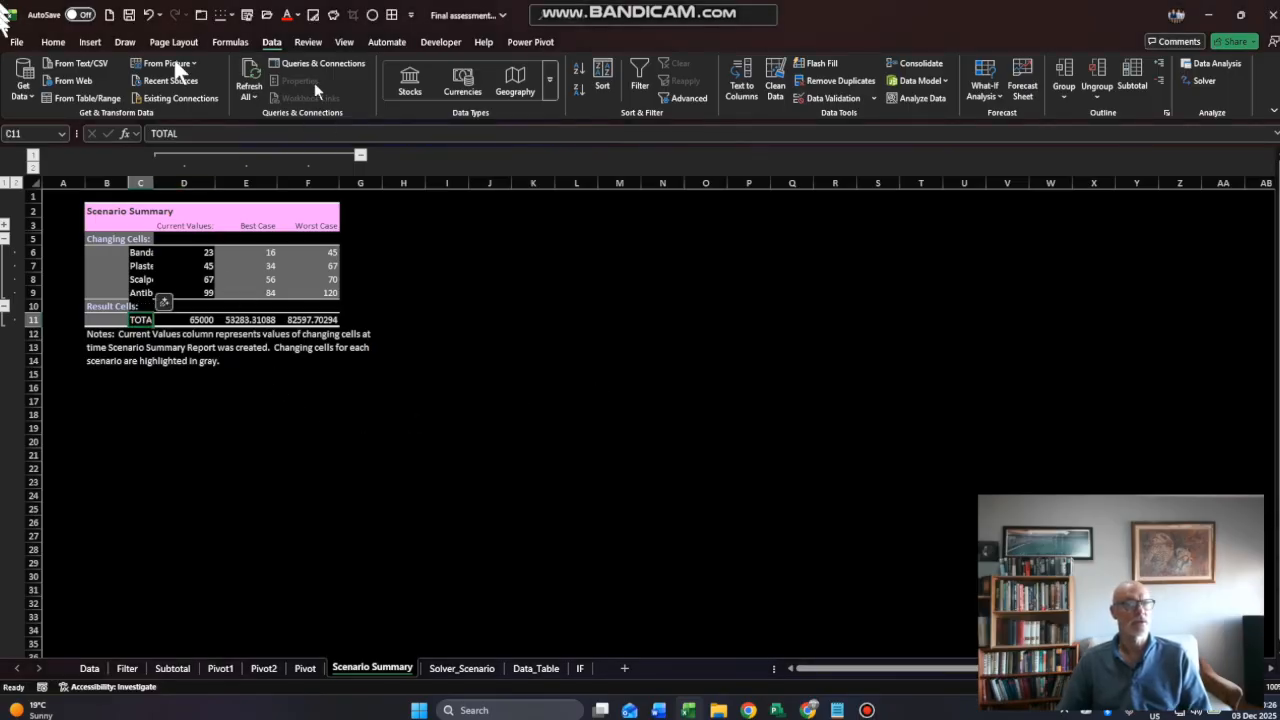
- Widen column C of the Scenario Summary to fit the product names and check the scenario column headings
drag(150, 181, 207, 182)
click(245, 226)
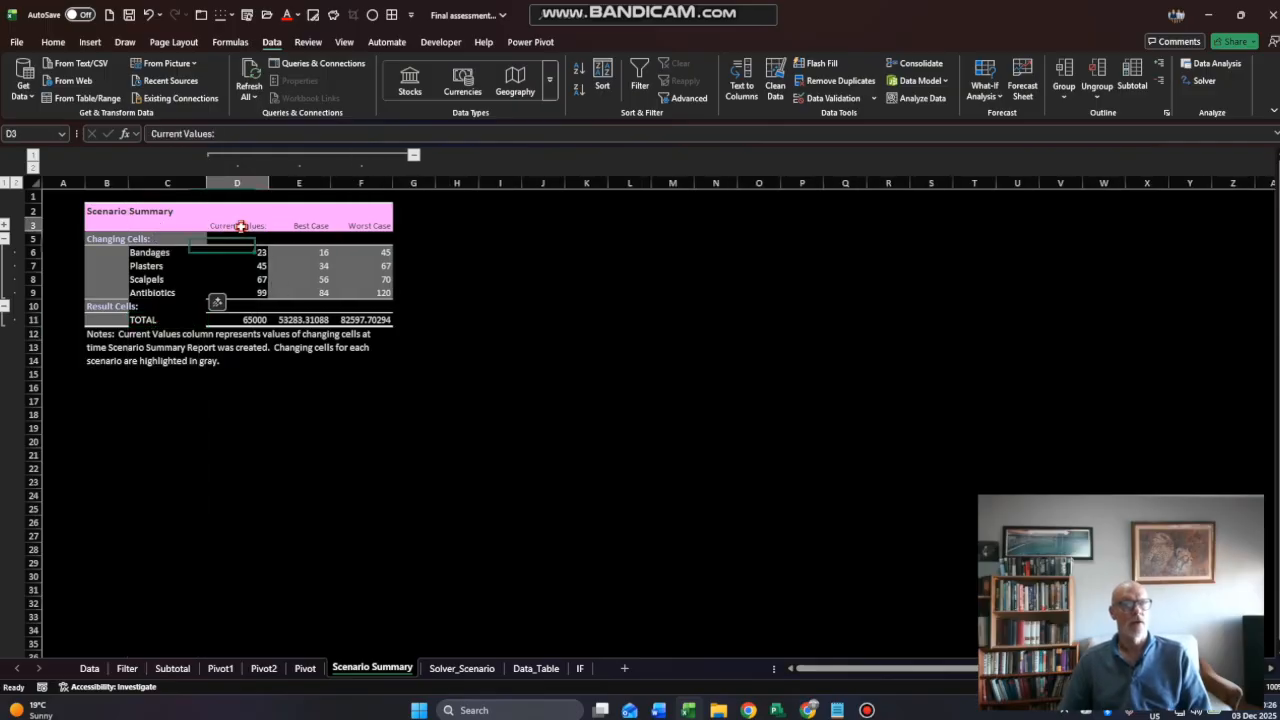
click(312, 226)
click(366, 226)
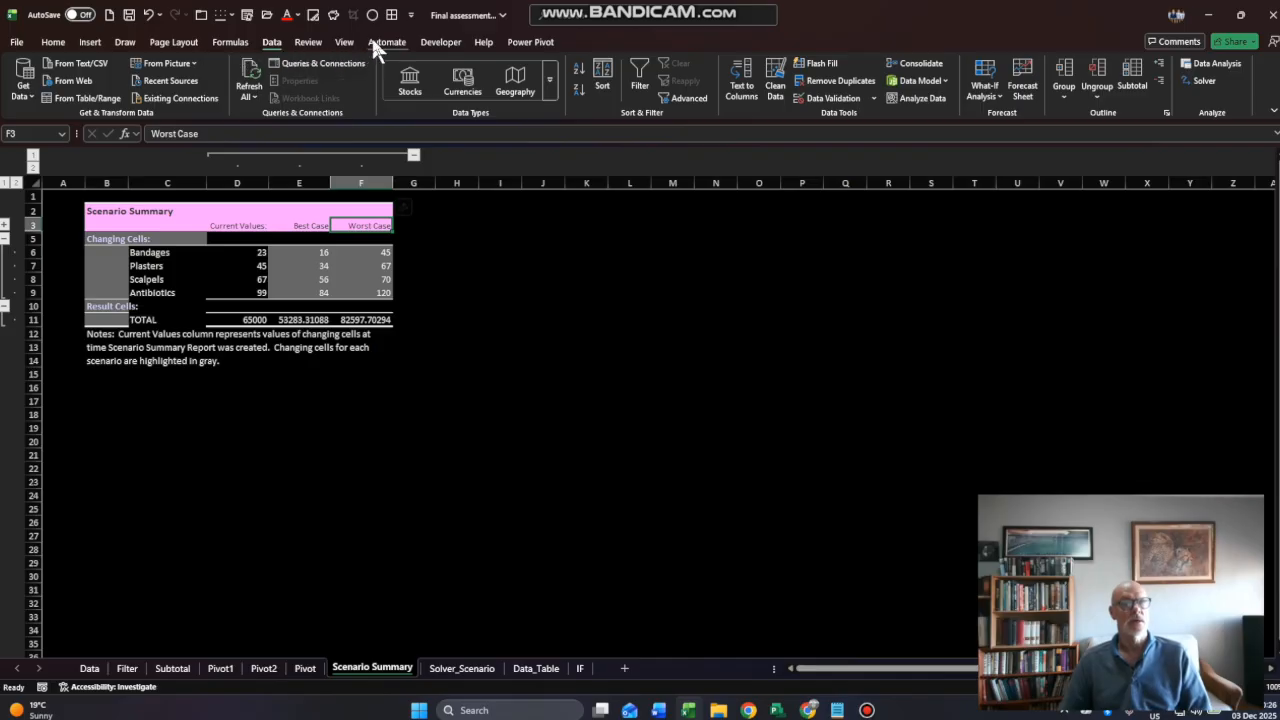
- Switch the worksheet display from dark to light mode and widen column B of the Scenario Summary
click(346, 42)
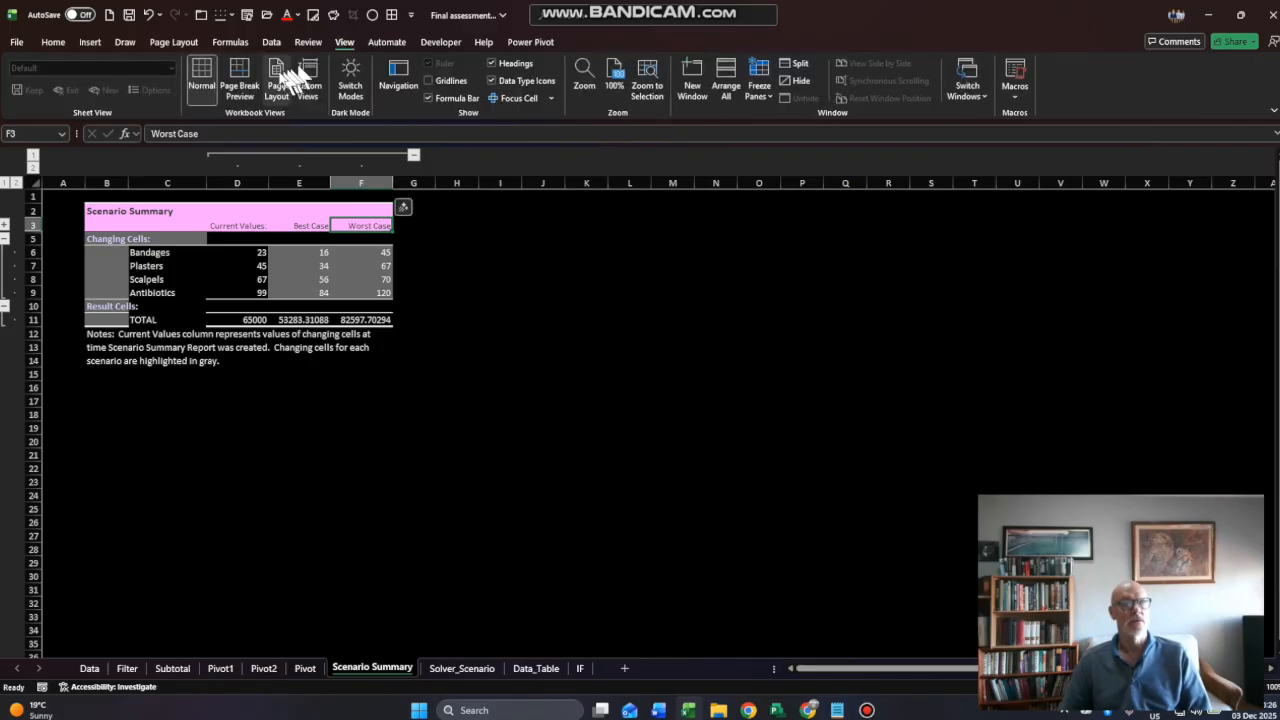
click(352, 82)
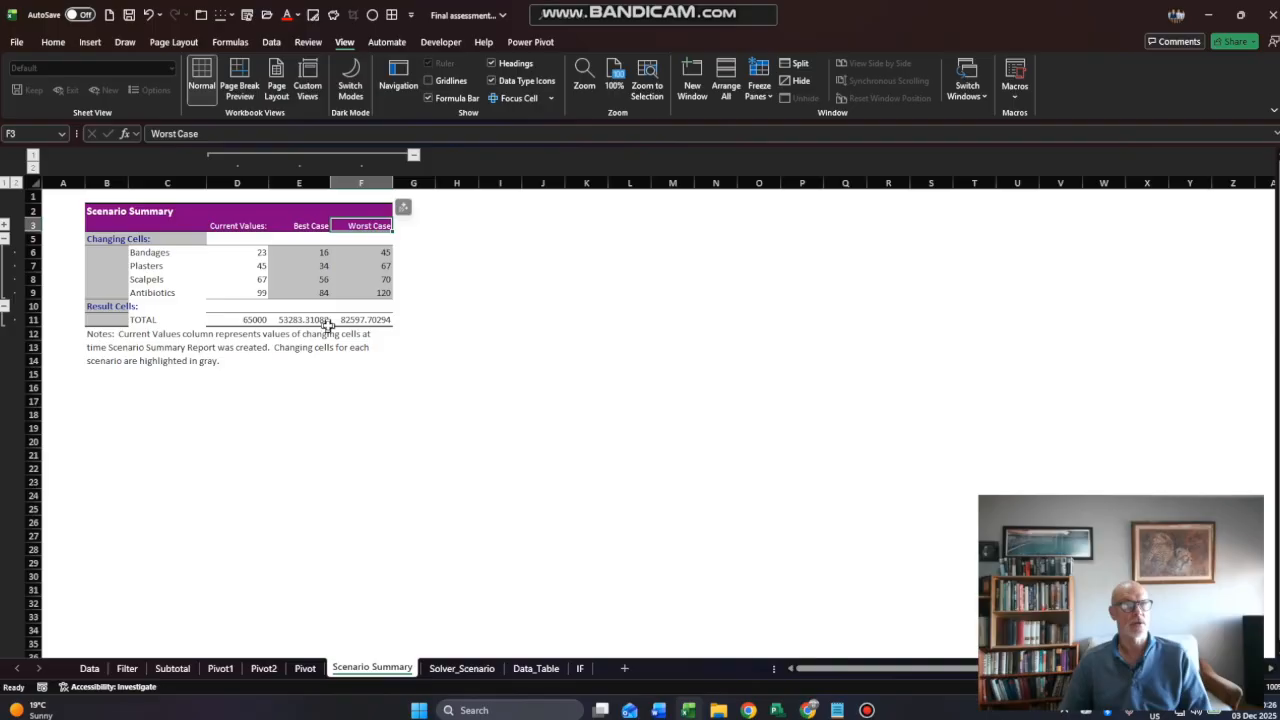
drag(127, 186, 166, 179)
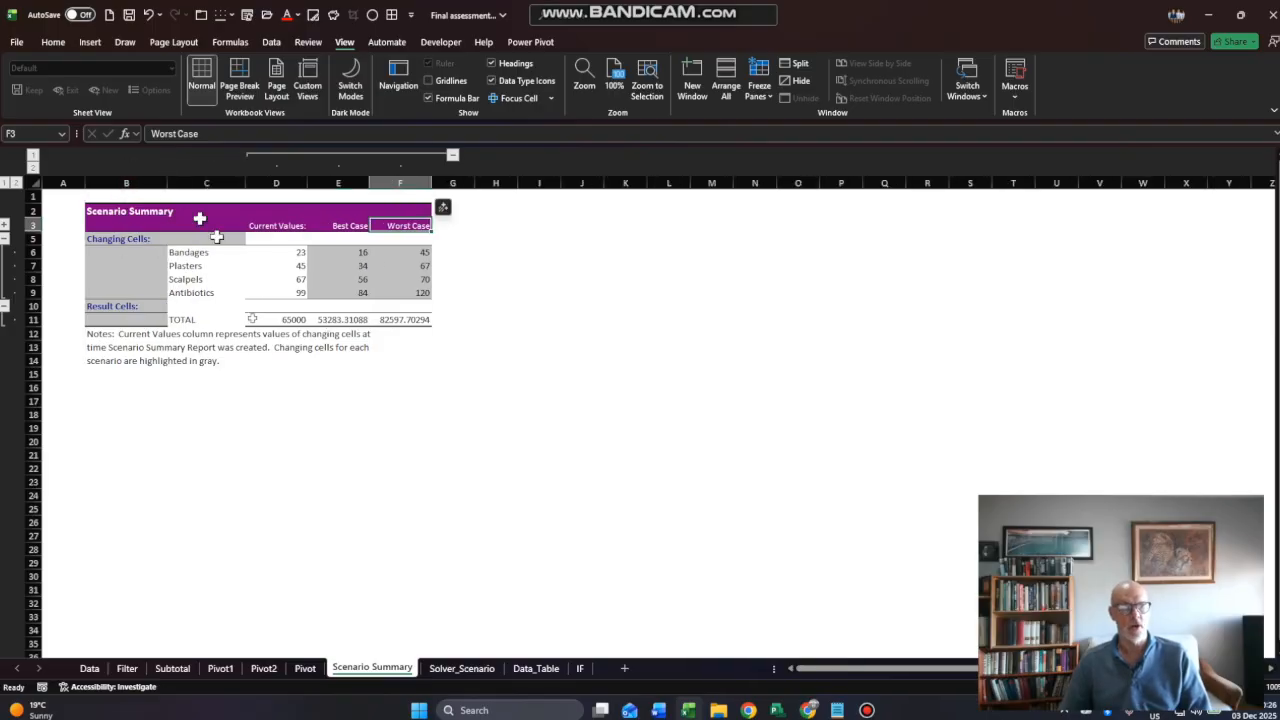
- On the Data_Table sheet, open a what-if data table for E8:L14, covering the Total formula, labourers row and days column
click(436, 670)
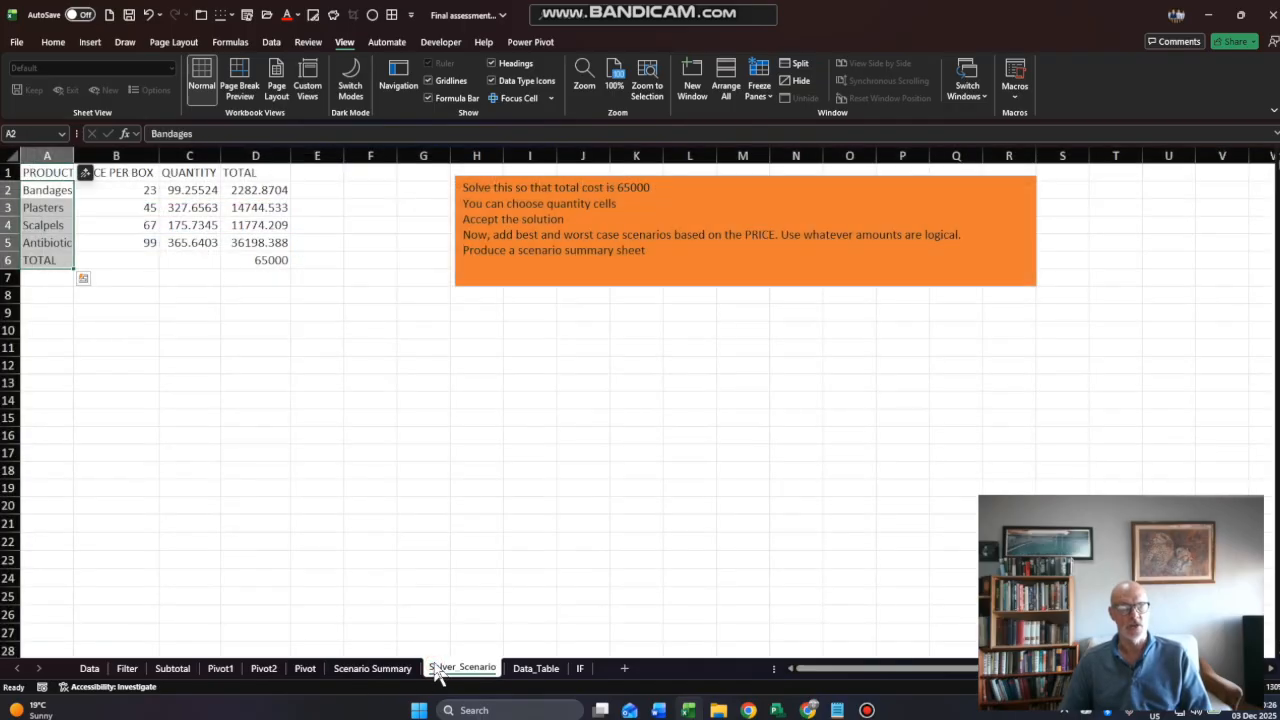
click(533, 669)
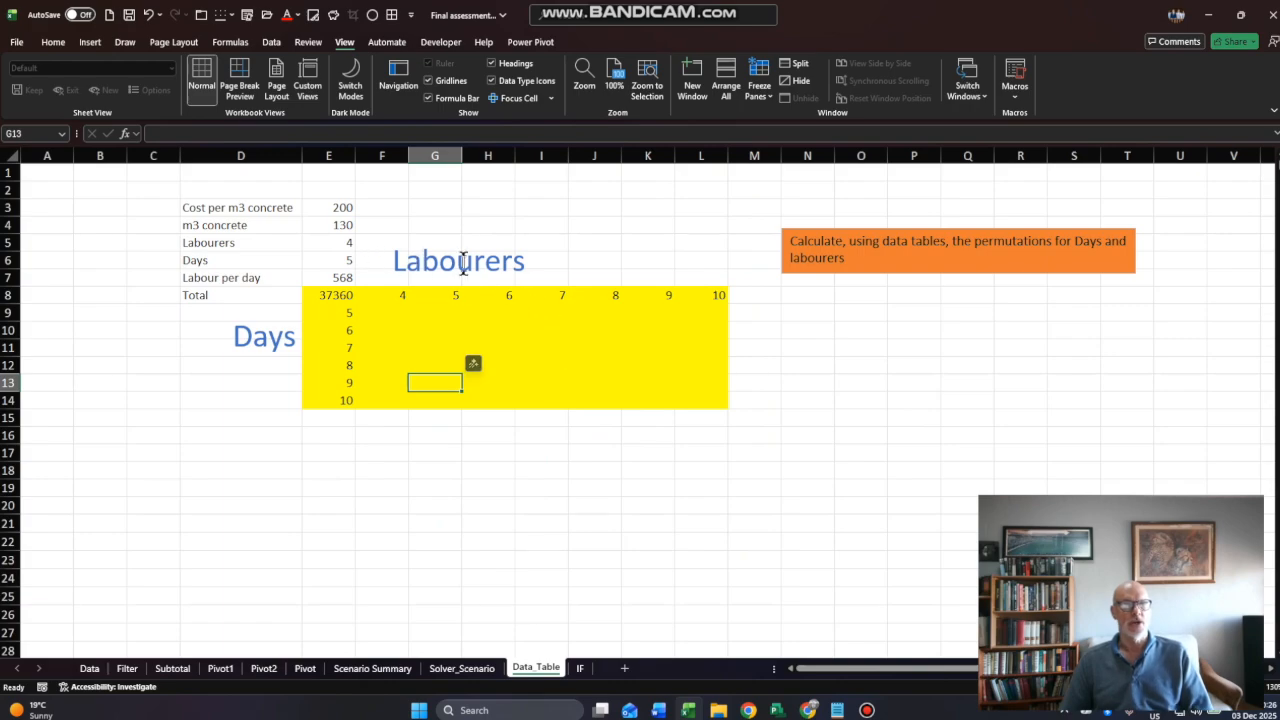
drag(400, 294, 712, 294)
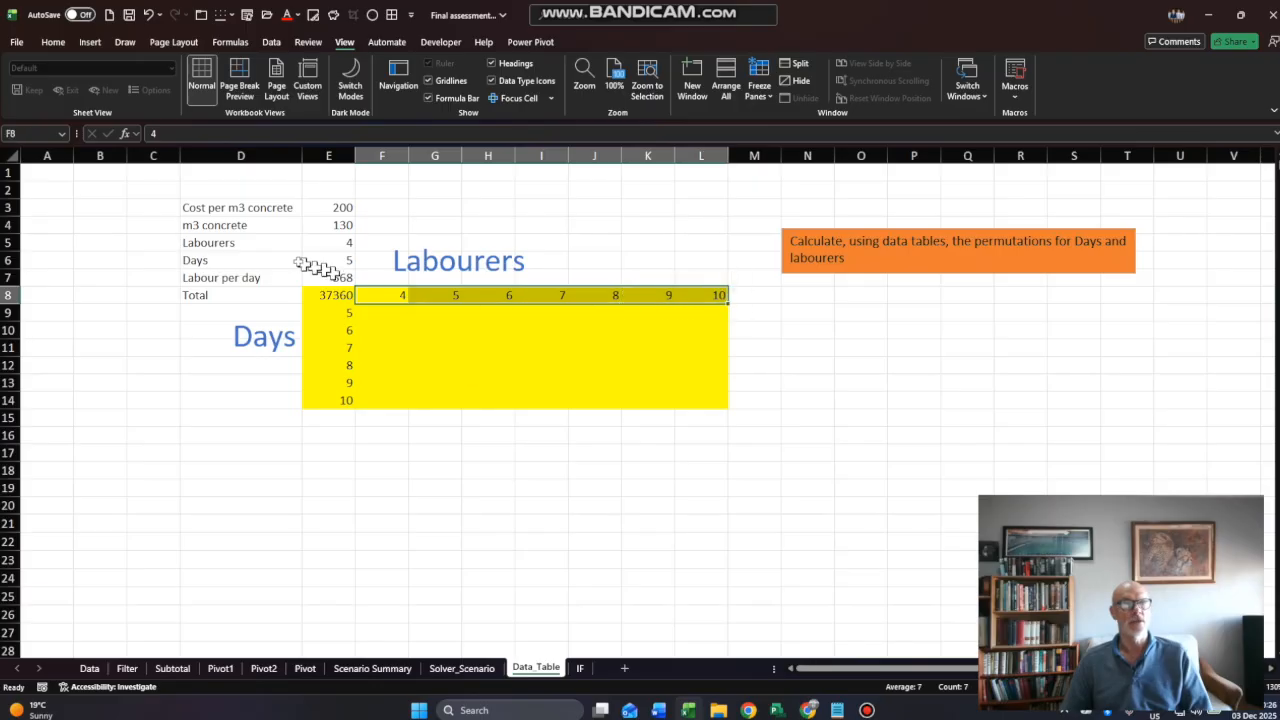
click(309, 247)
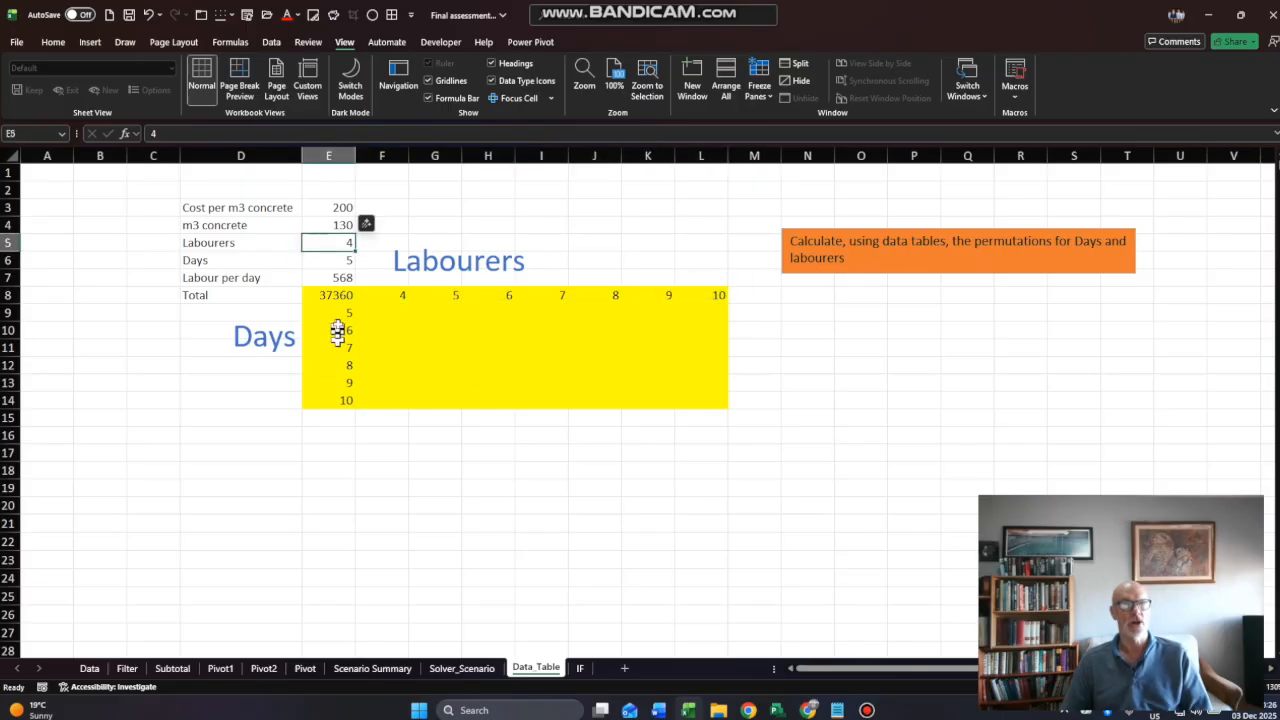
drag(338, 312, 344, 396)
drag(336, 295, 686, 400)
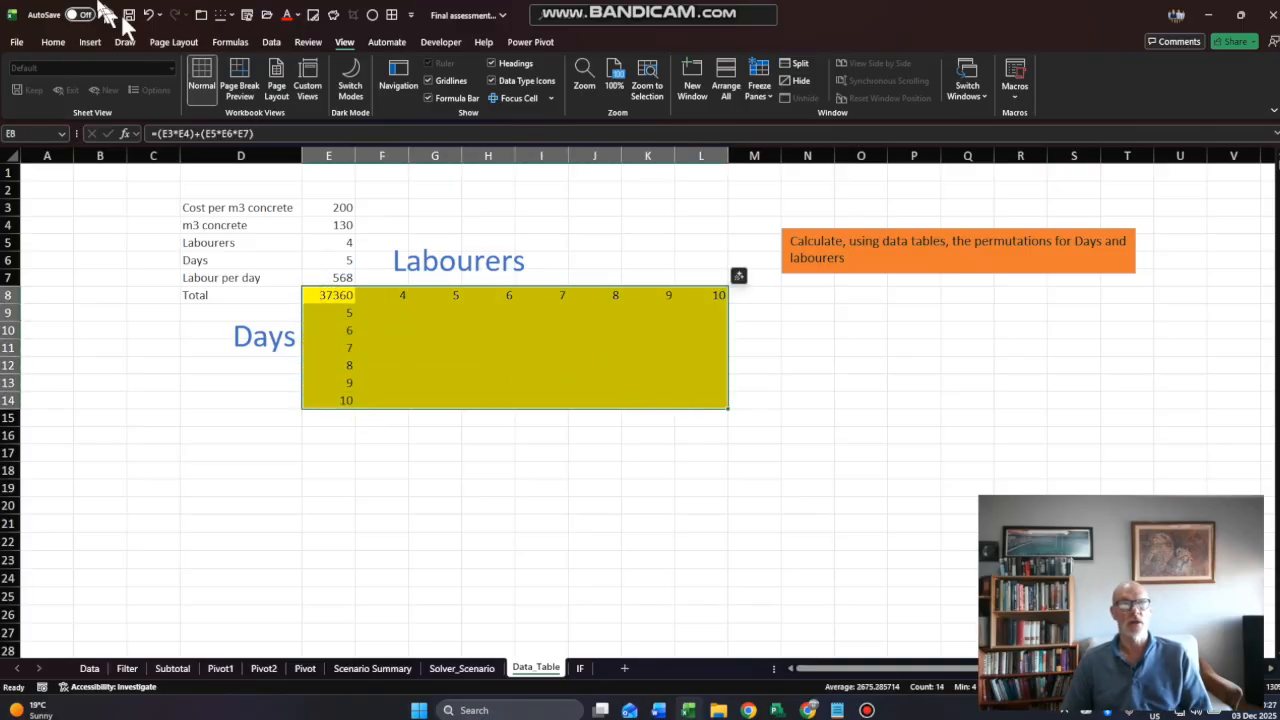
click(277, 42)
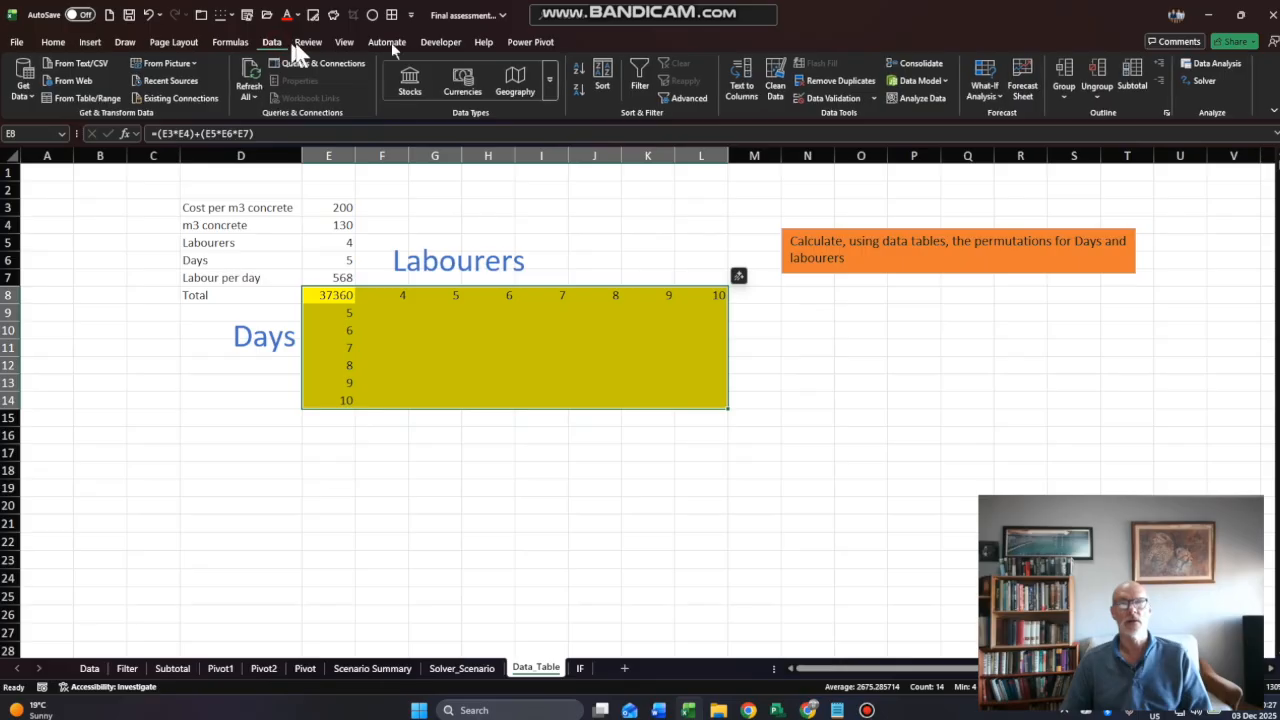
click(1001, 90)
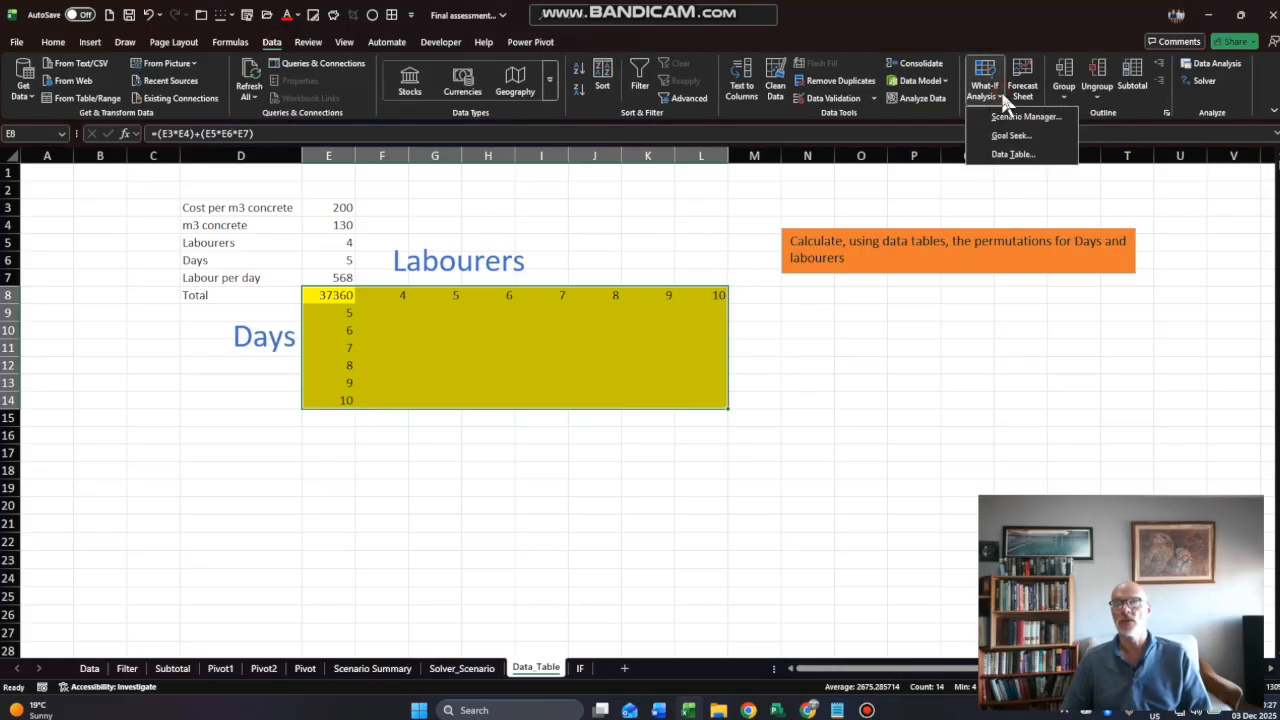
click(1014, 158)
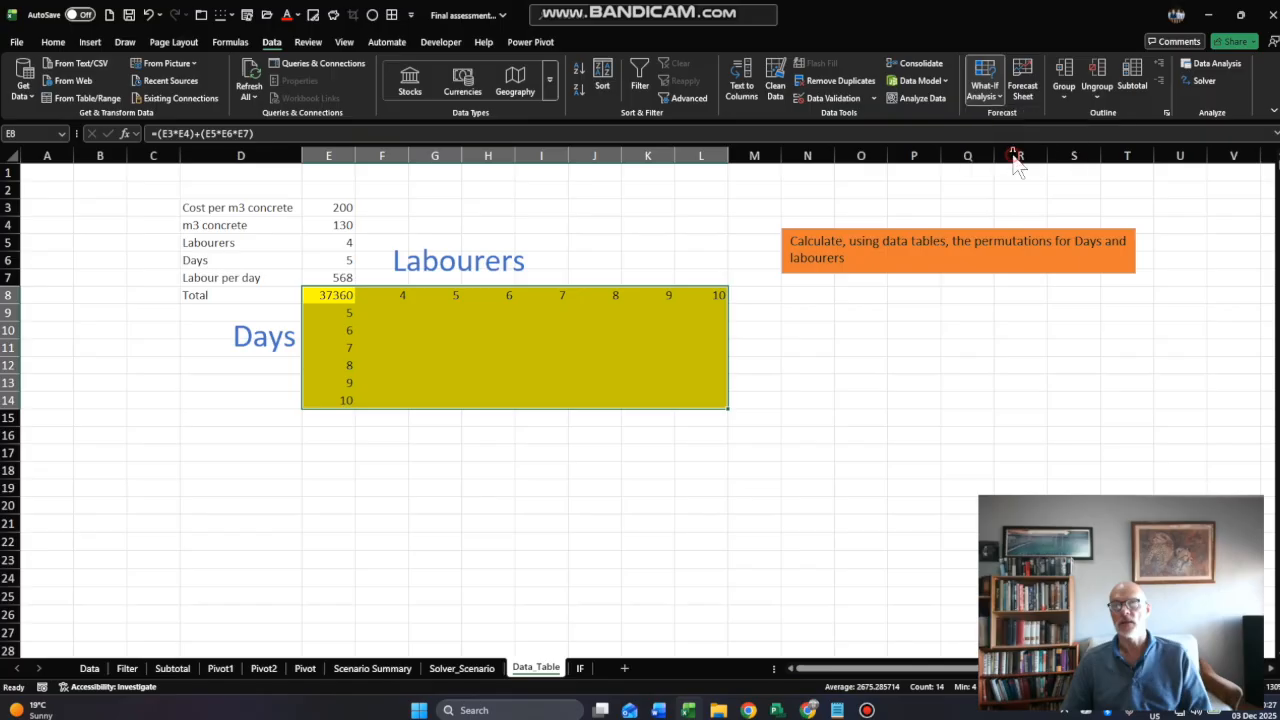
drag(740, 305, 953, 336)
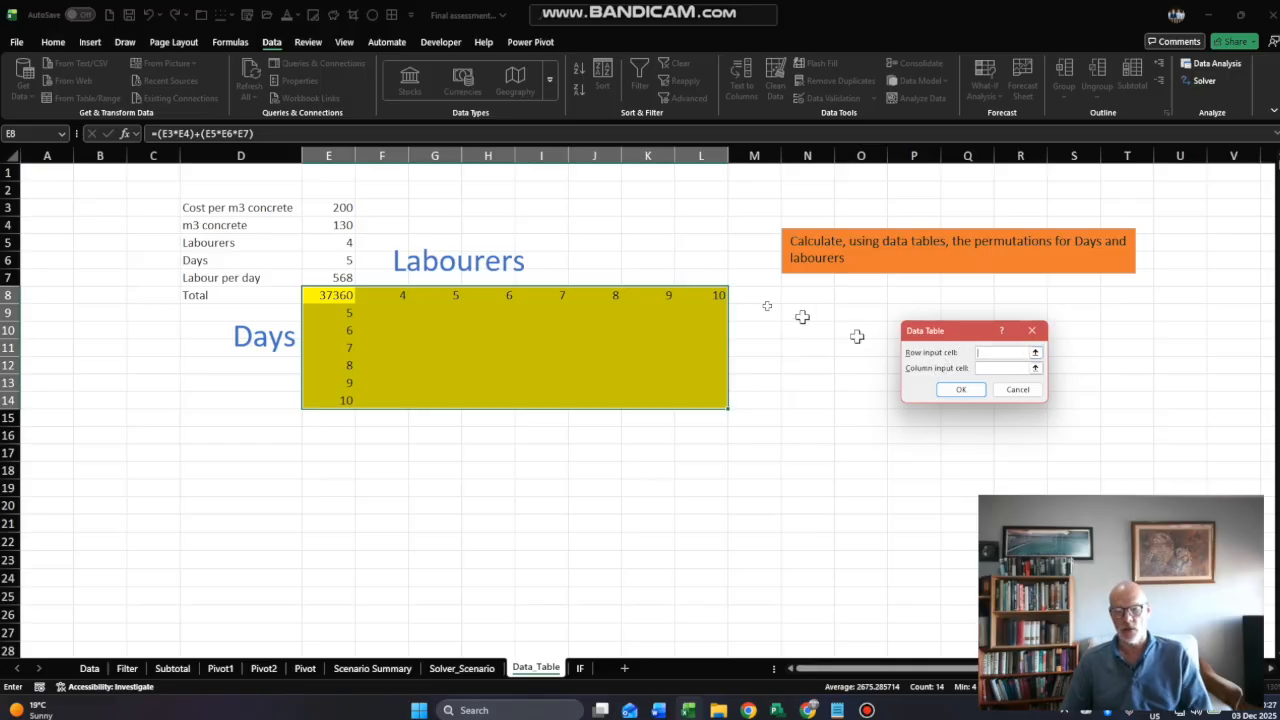
- Set the data table's row input cell to the Labourers value in E5
click(381, 503)
drag(384, 505, 316, 441)
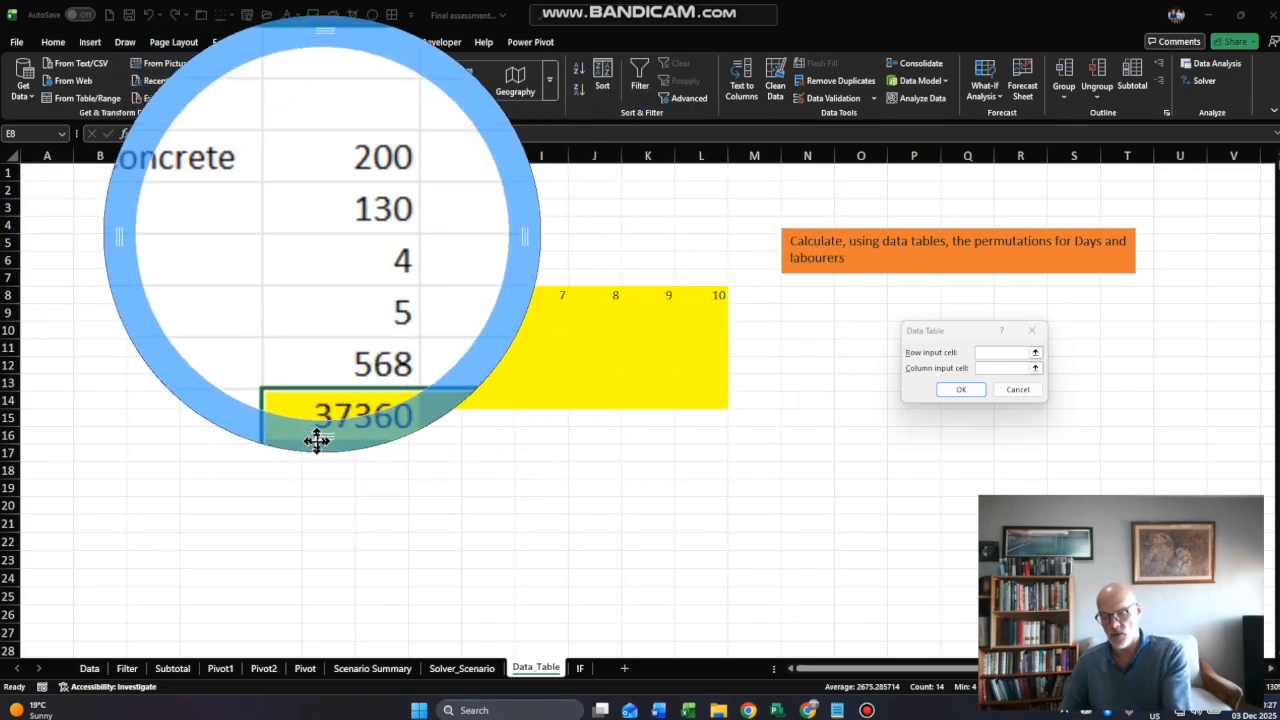
drag(316, 441, 320, 294)
click(324, 240)
- Set the column input cell to the Days value in E6 and generate the data table
click(984, 369)
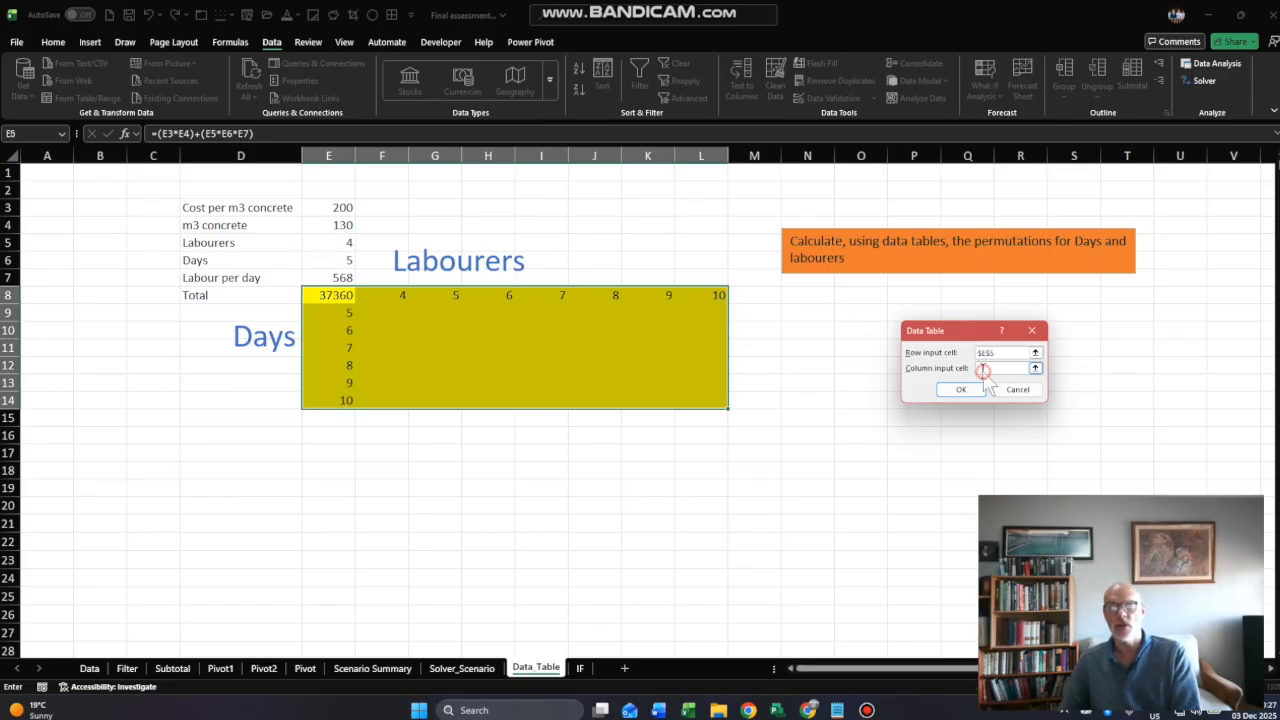
key(super+plus)
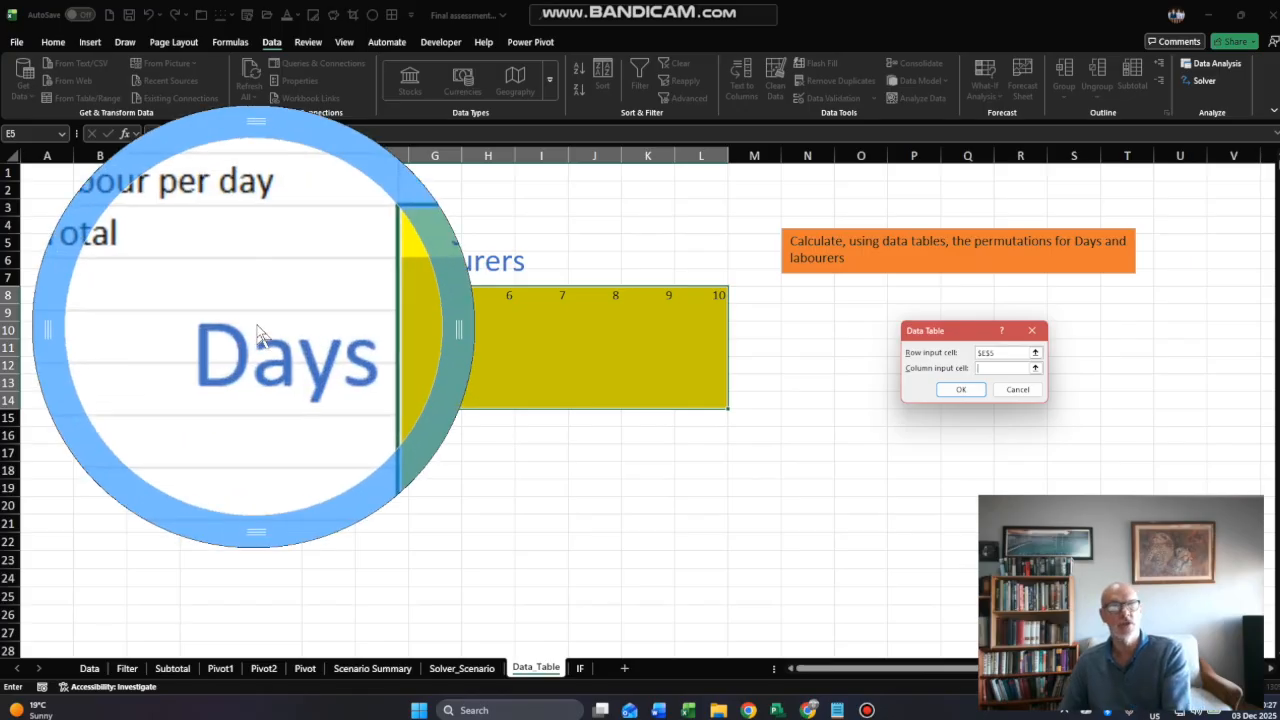
drag(246, 129, 298, 63)
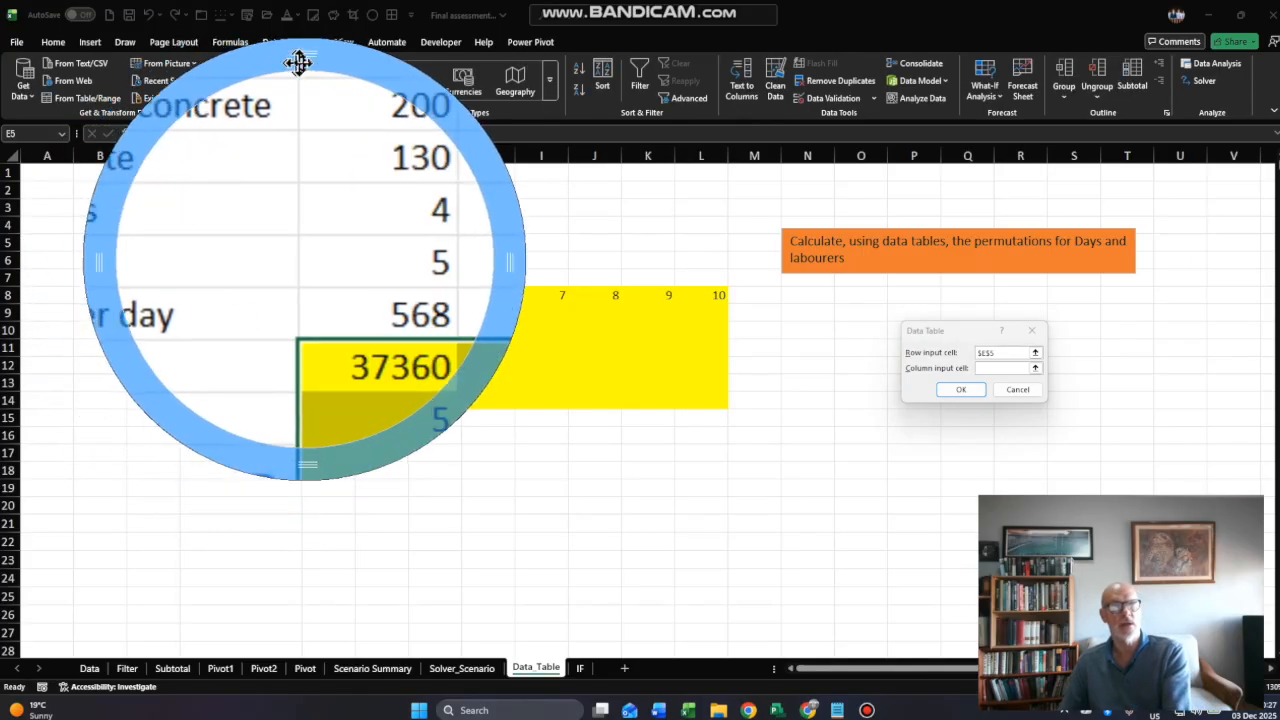
key(super+Escape)
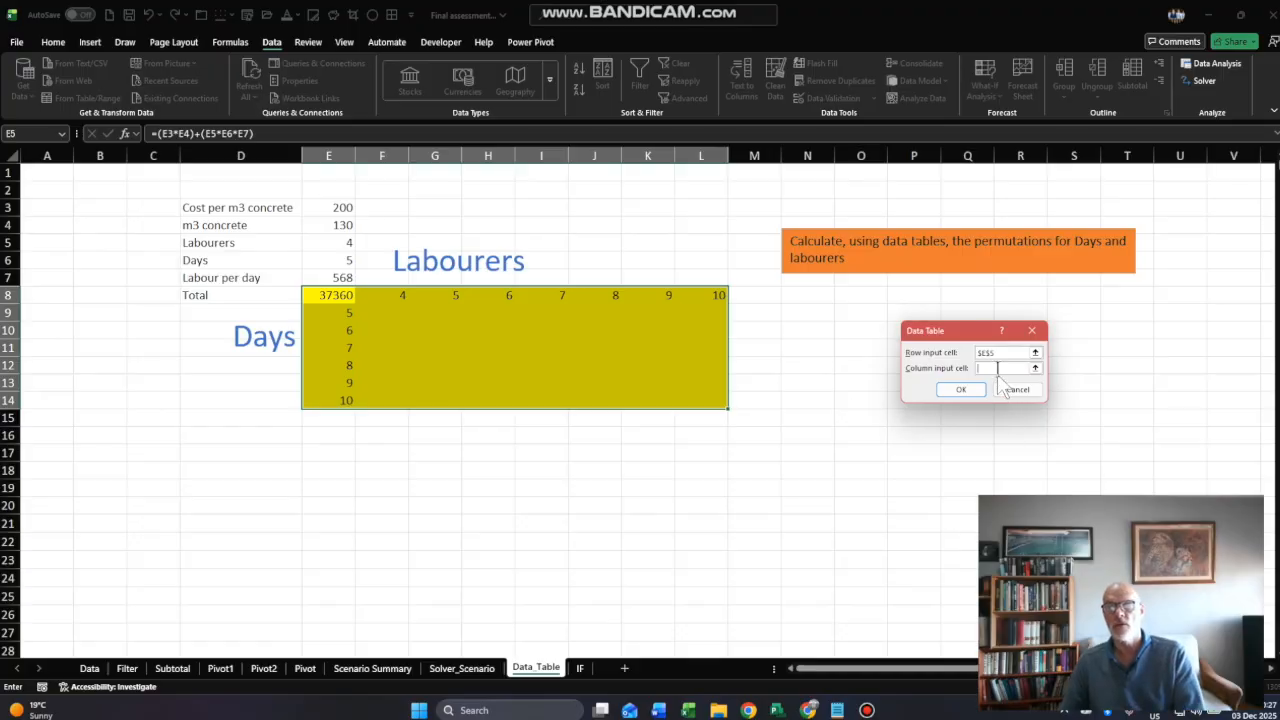
click(338, 261)
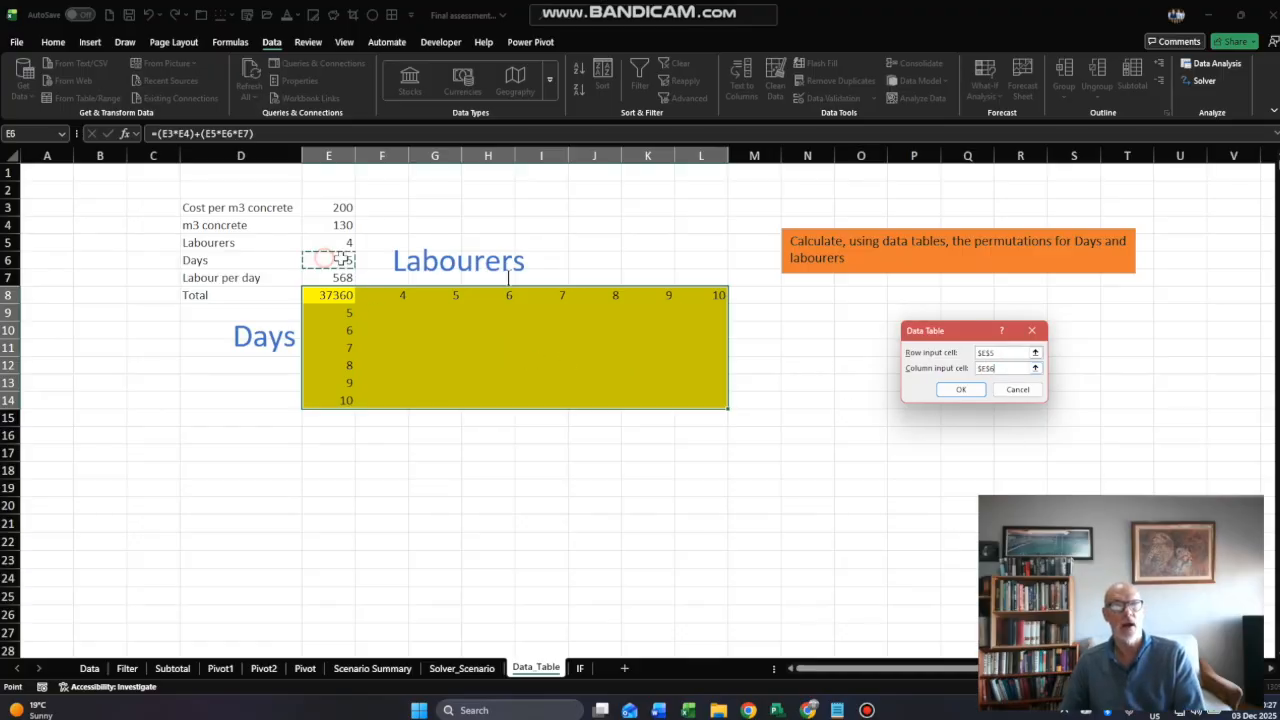
click(950, 390)
- On the IF sheet, enter the commission formula =IF(B2>100000,B2*20%,0) in B3
key(ctrl+Page_Down)
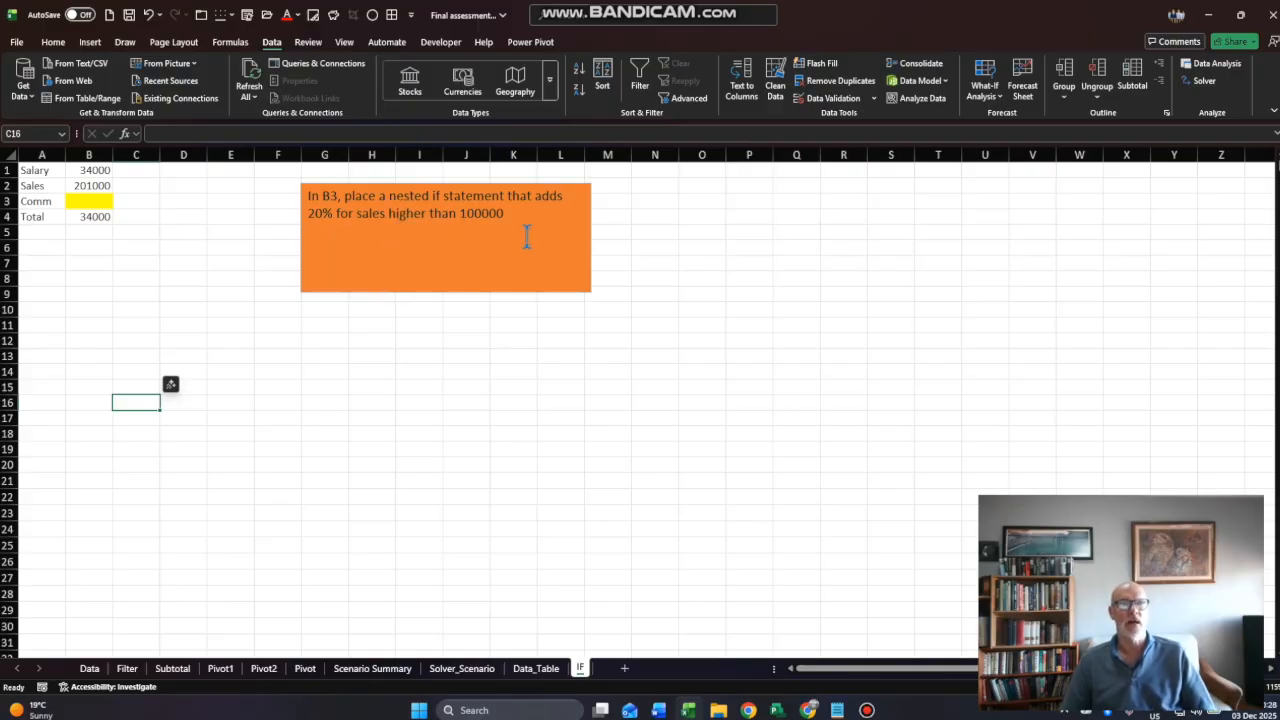
click(89, 201)
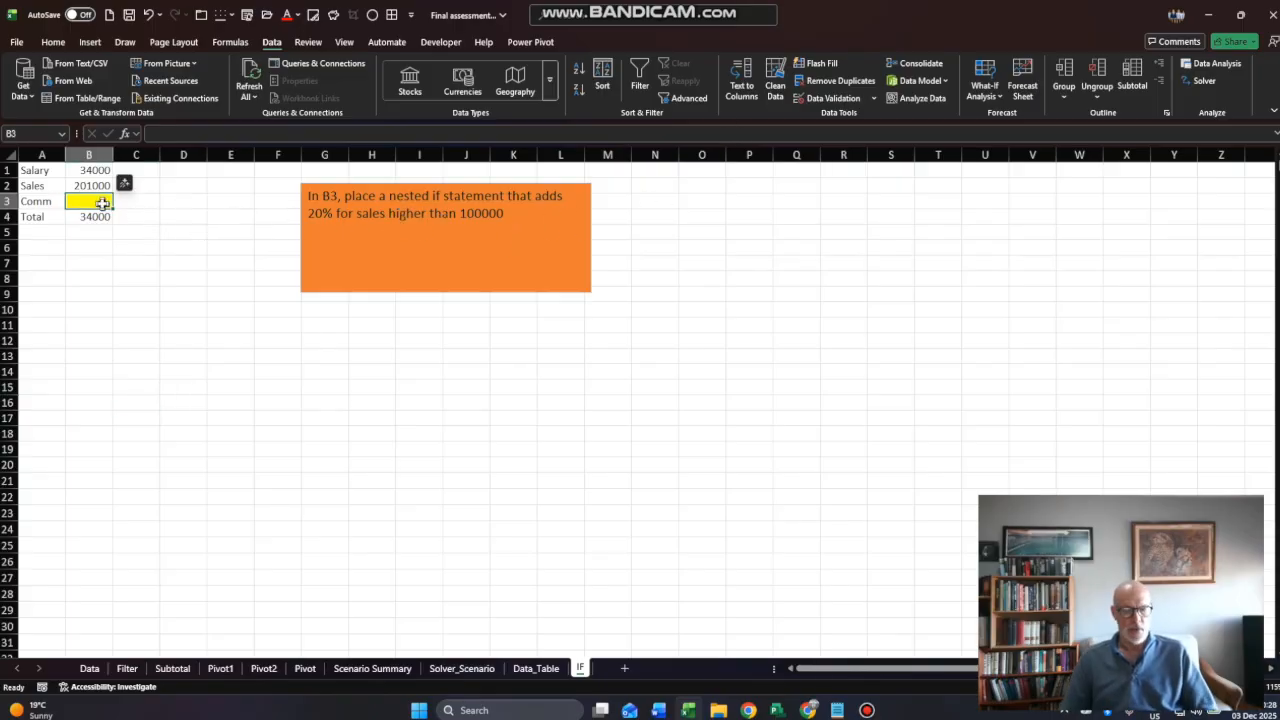
text(=if)
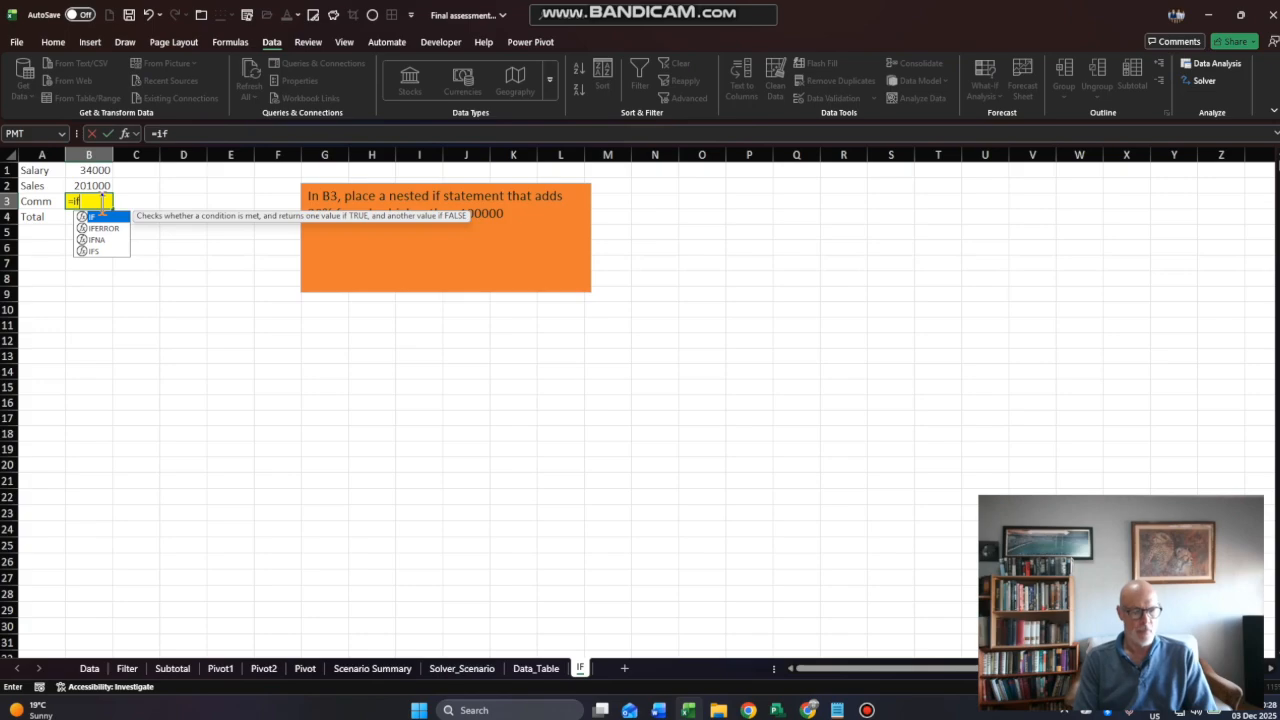
text(()
click(88, 185)
text(.)
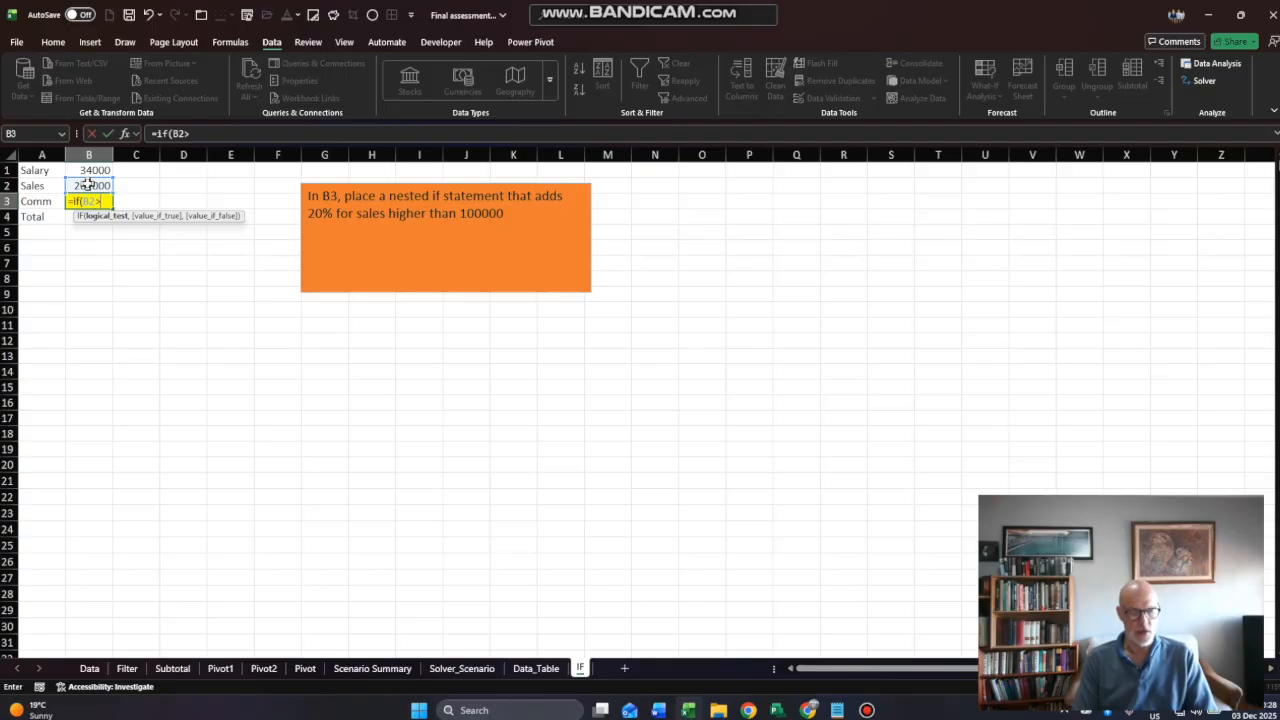
text(100000)
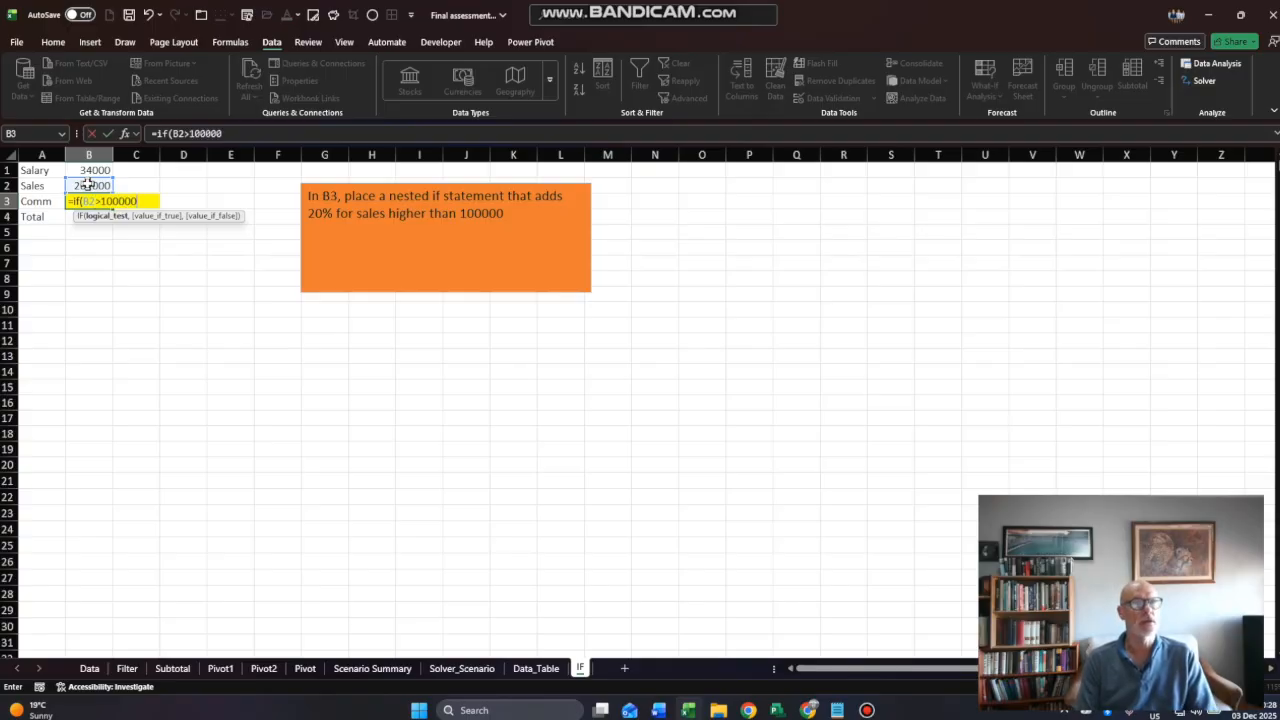
text(,)
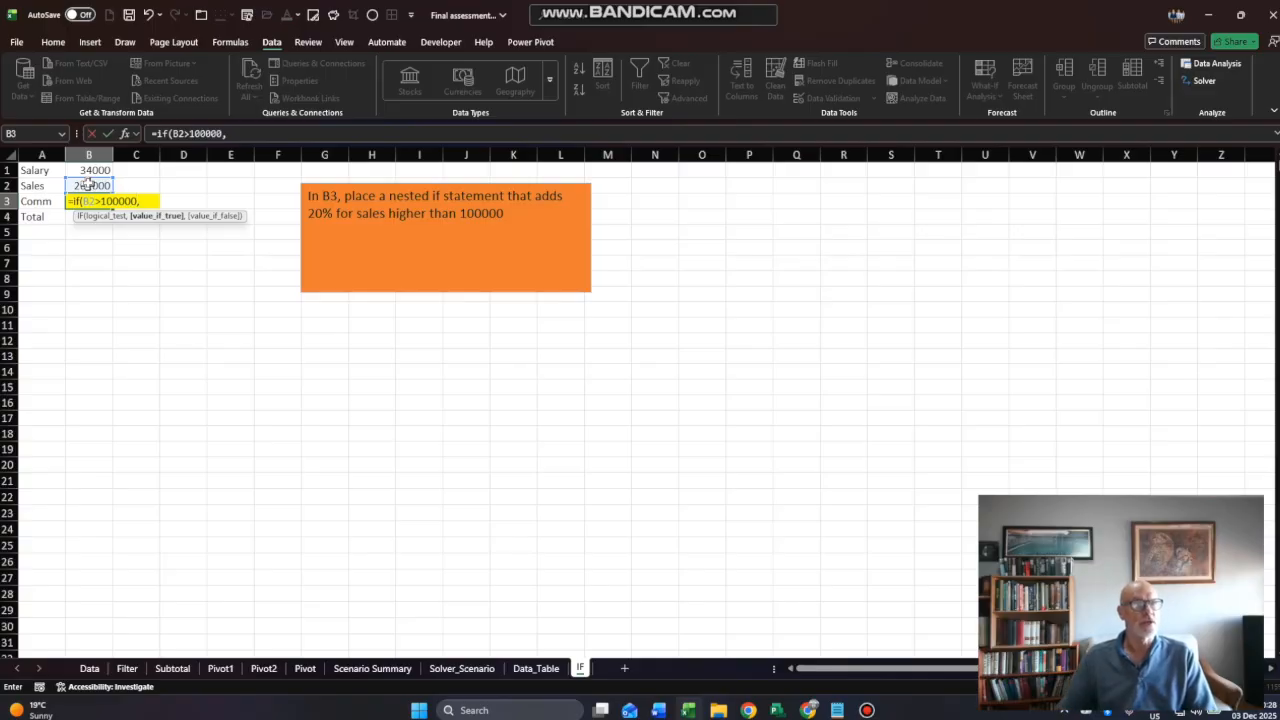
click(89, 185)
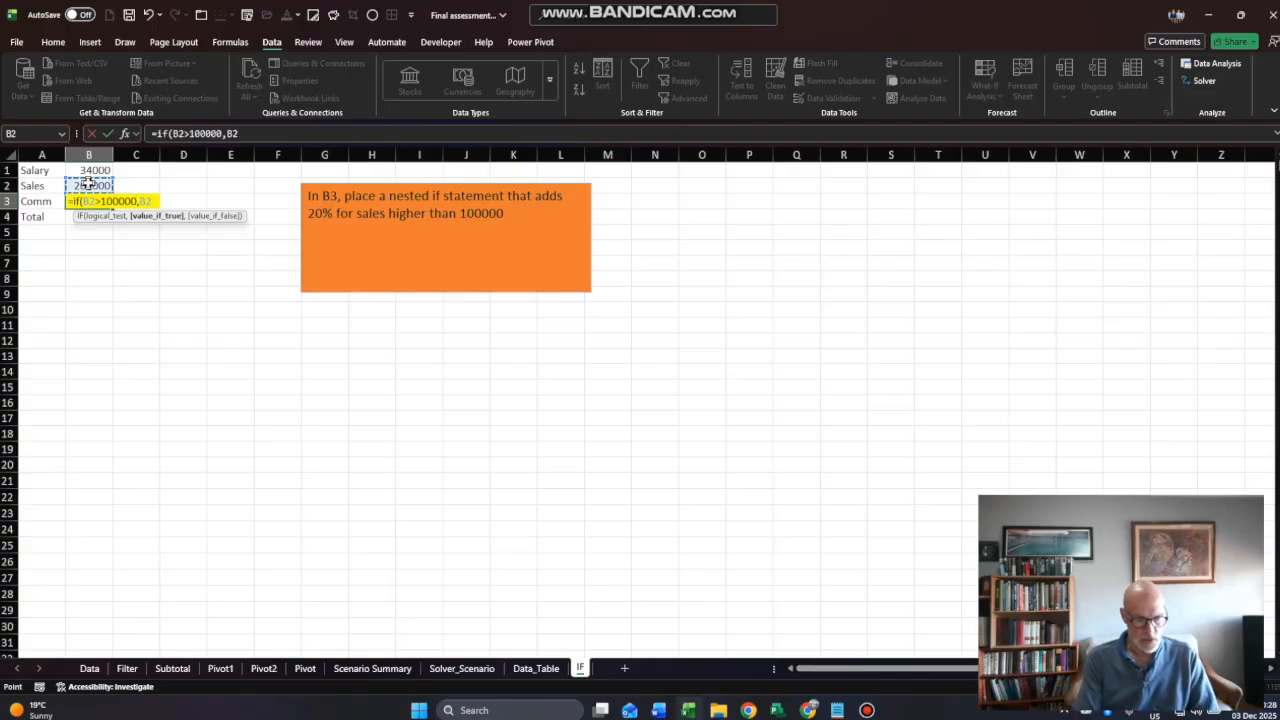
text(*20%,)
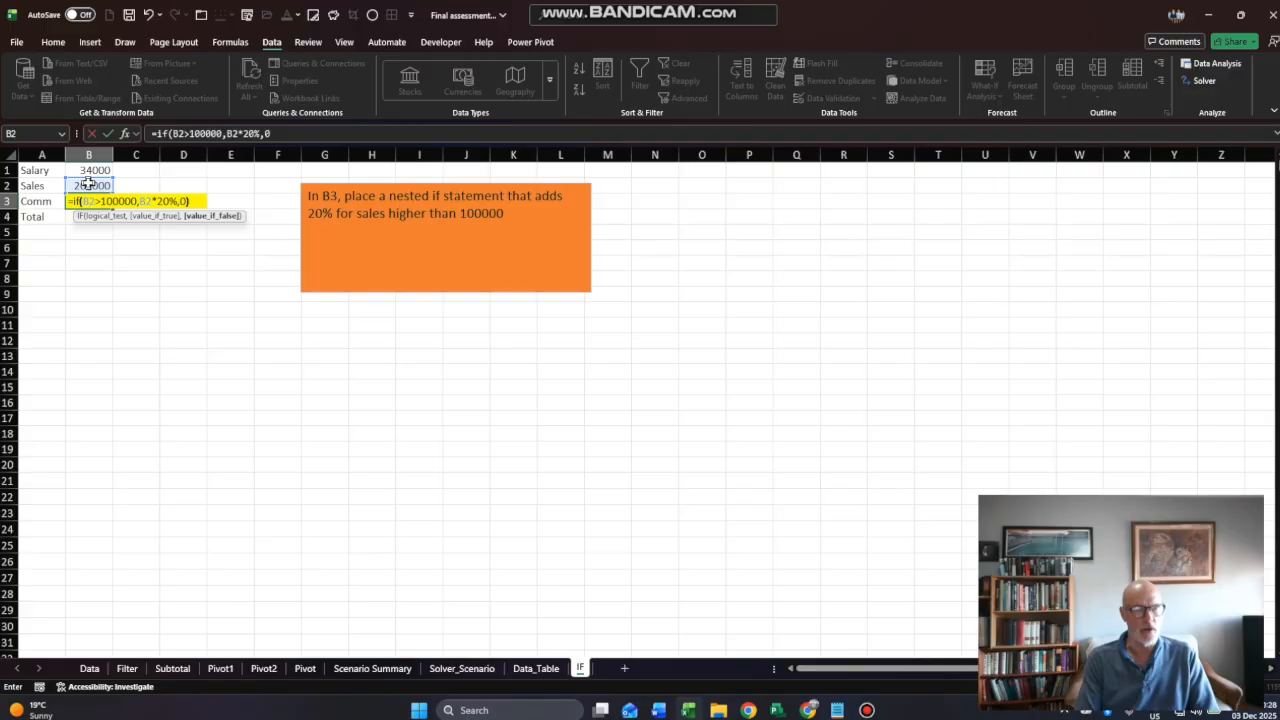
text(0)
key(Return)
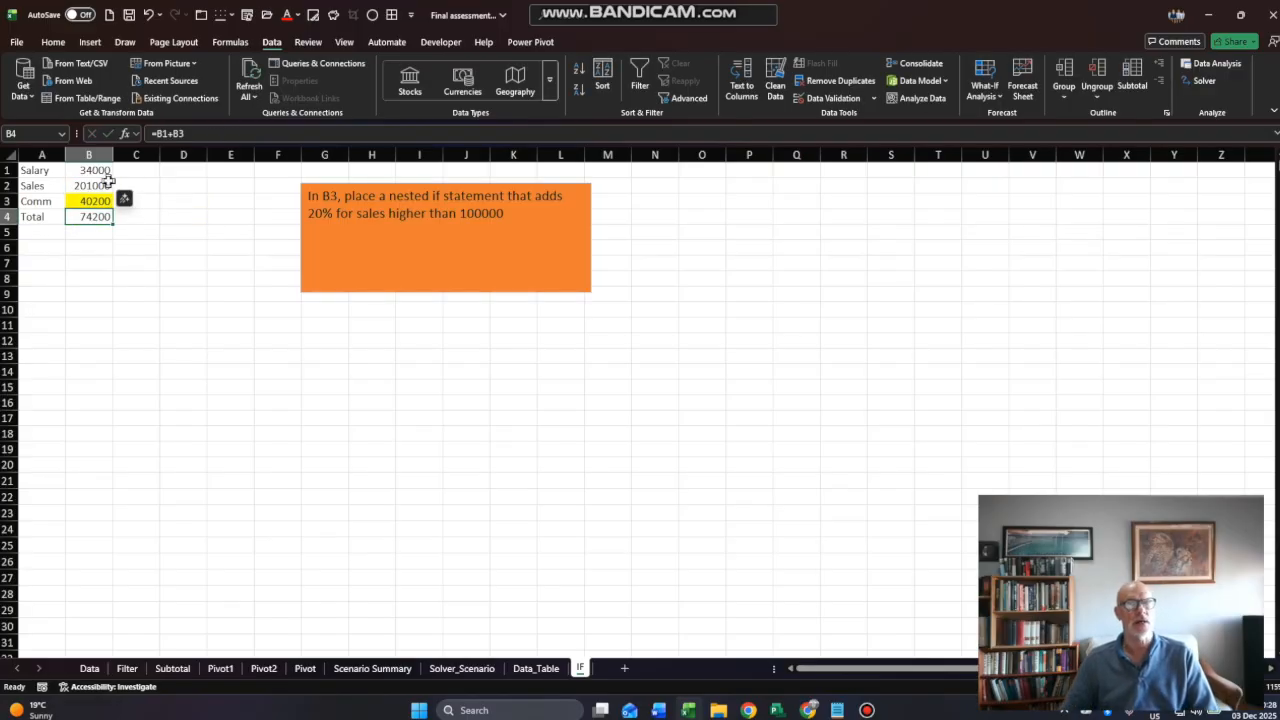